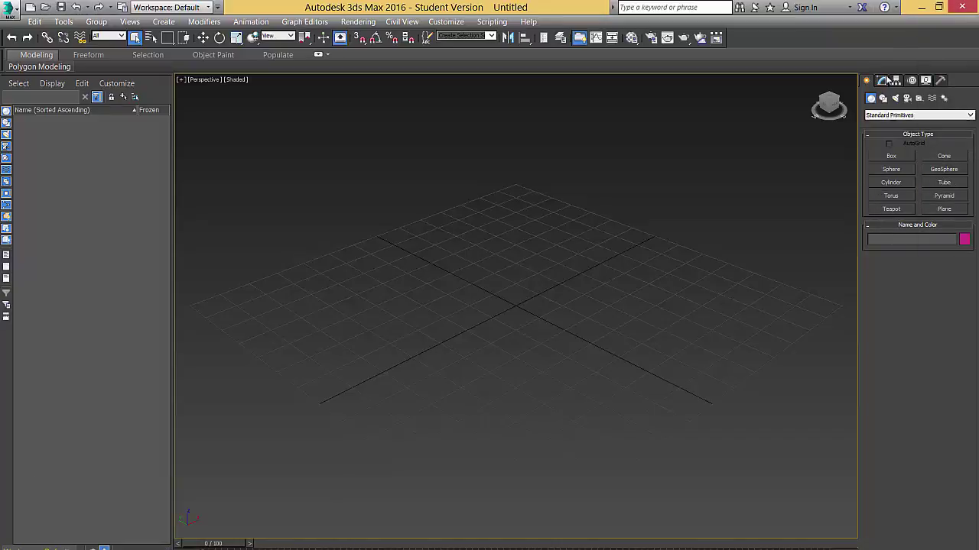
# Review the modify, hierarchy, motion, display and utilities tools, plus the creation categories for shapes, lights and cameras.
pyautogui.click(886, 81)
pyautogui.click(896, 81)
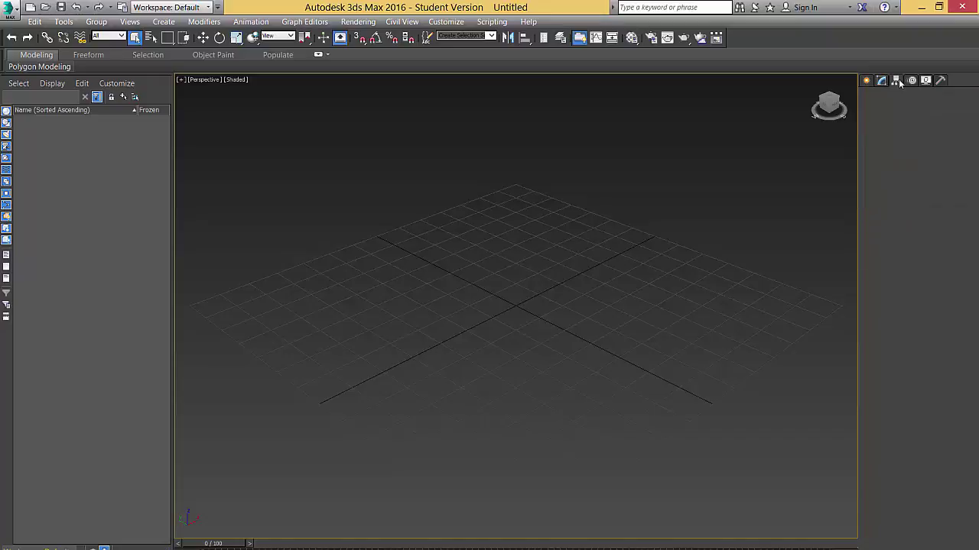
pyautogui.click(910, 82)
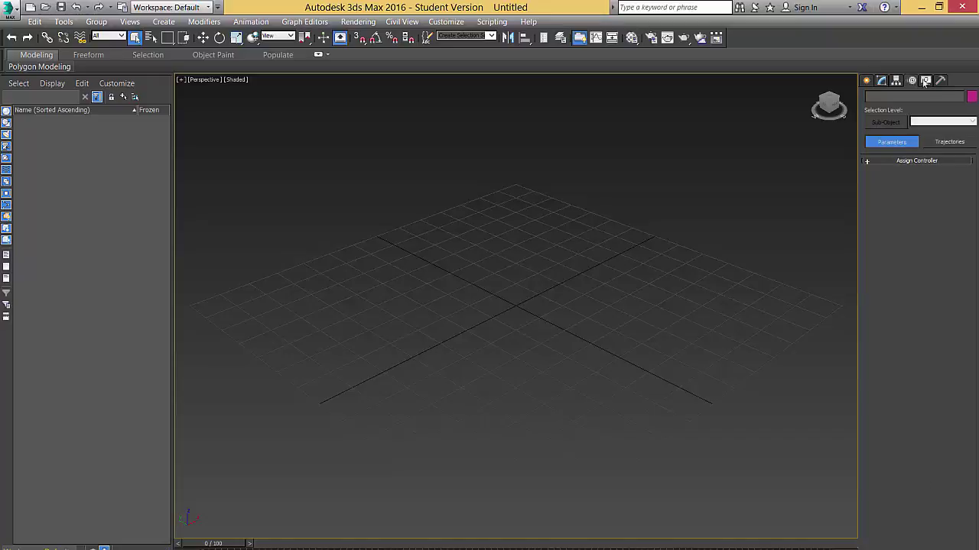
pyautogui.click(925, 81)
pyautogui.click(939, 81)
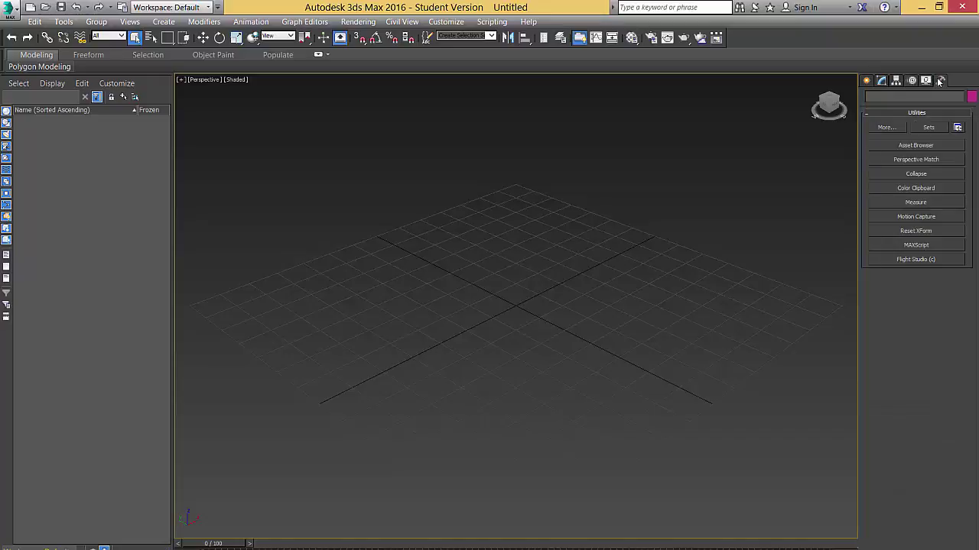
pyautogui.click(867, 81)
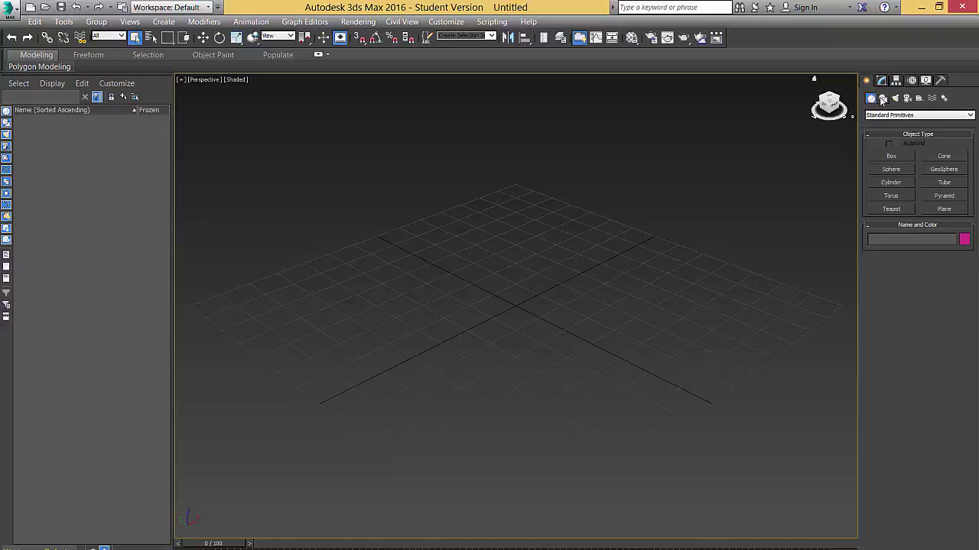
pyautogui.click(883, 99)
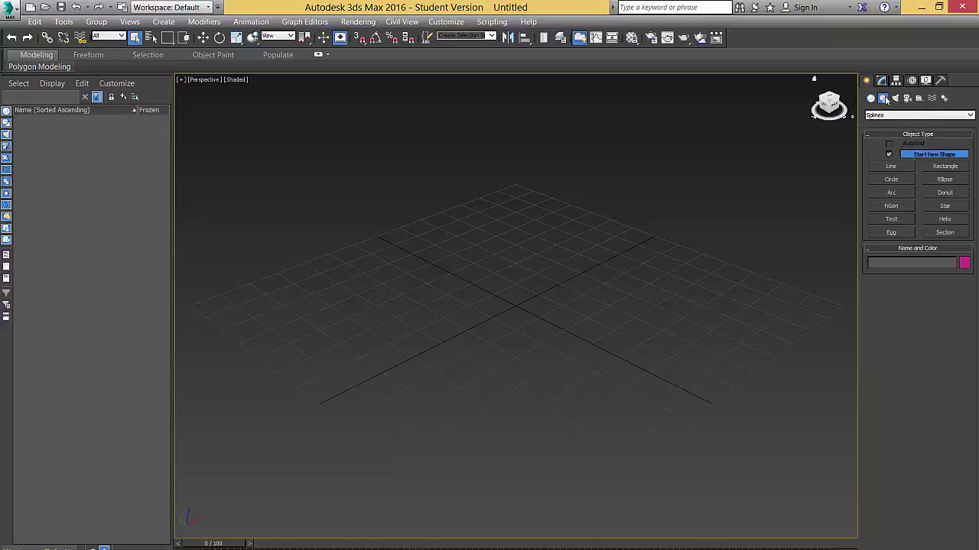
pyautogui.click(894, 99)
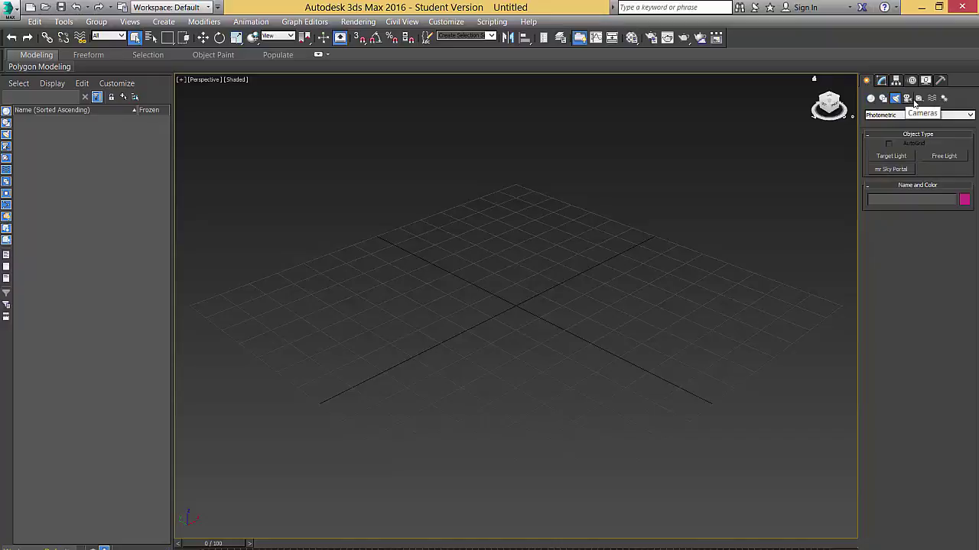
pyautogui.click(908, 99)
# Create a standard primitive teapot with a radius of about 14 on the grid, behind the origin.
pyautogui.click(871, 100)
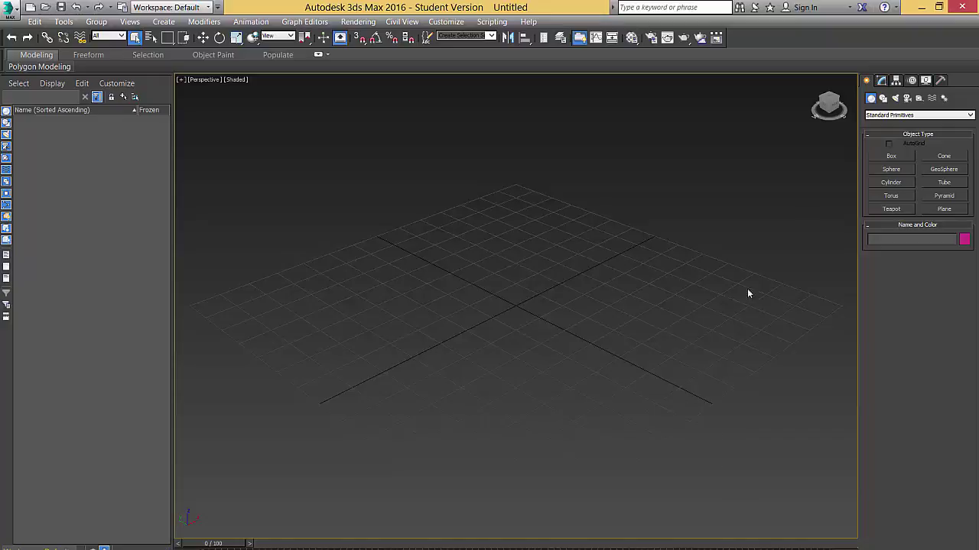
pyautogui.click(891, 209)
pyautogui.moveTo(448, 261); pyautogui.dragTo(407, 262)
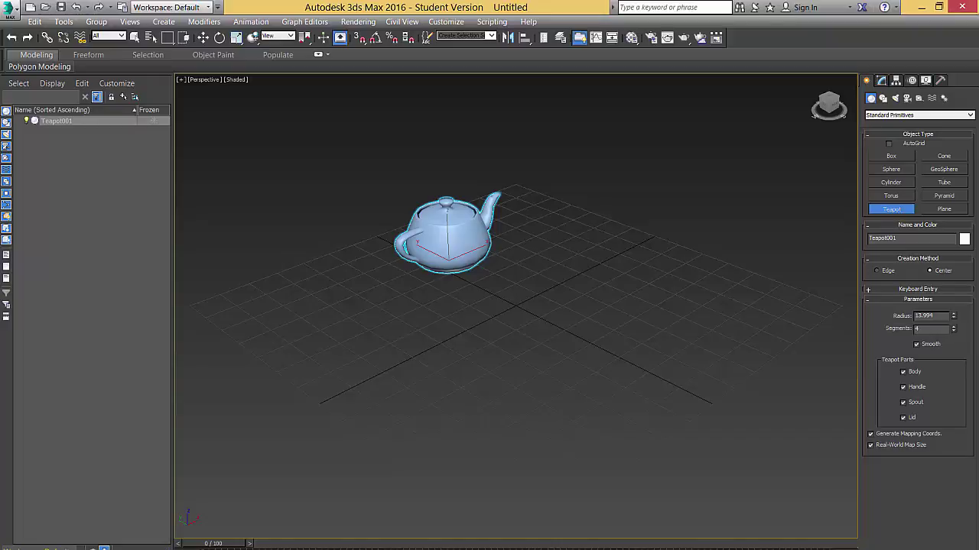
# View the teapot in the four-viewport layout and in the maximized Left view, and return to the full Perspective view.
pyautogui.hotkey('alt', 'w')
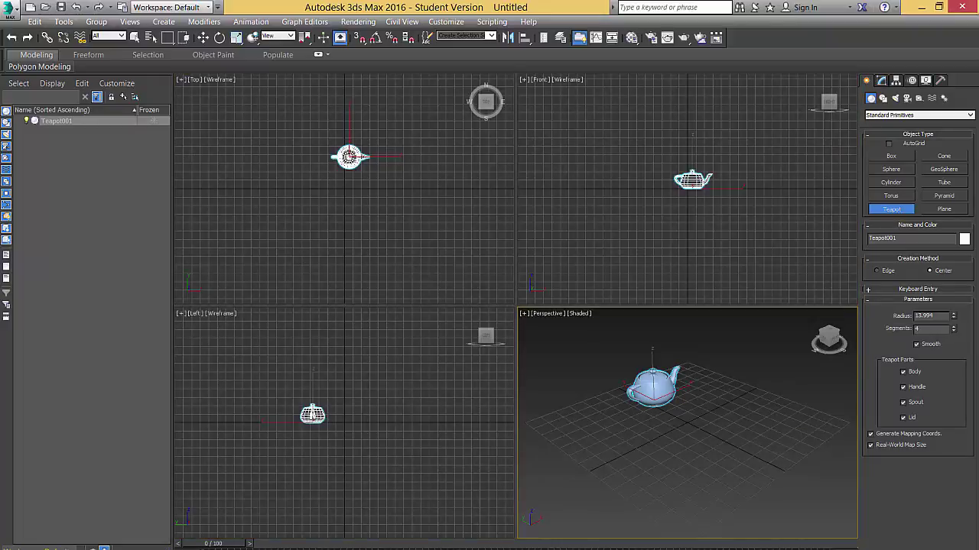
pyautogui.click(295, 372)
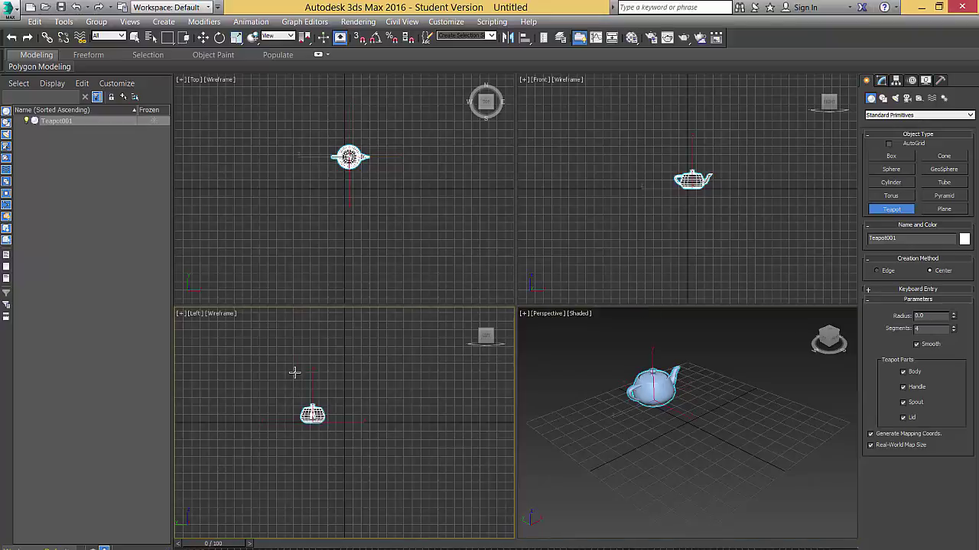
pyautogui.hotkey('alt', 'w')
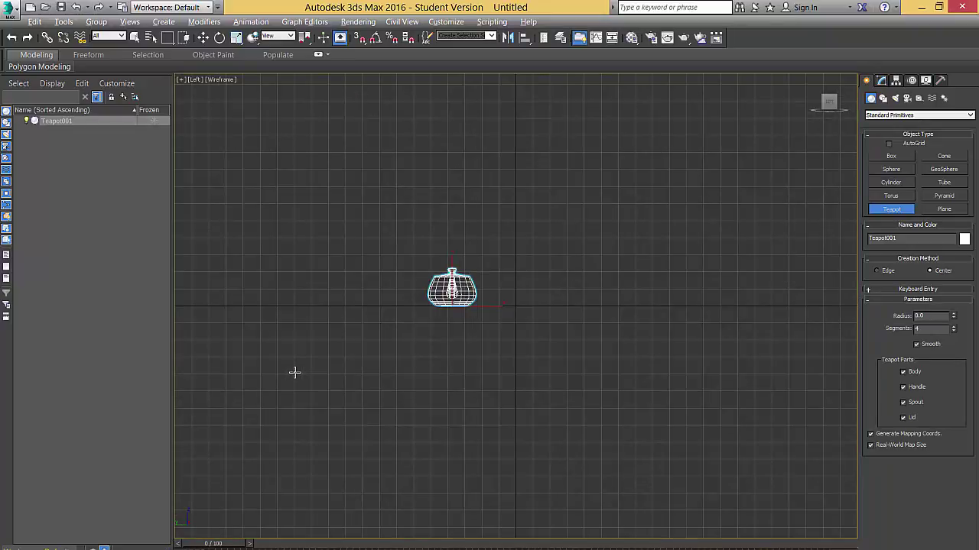
pyautogui.hotkey('alt', 'w')
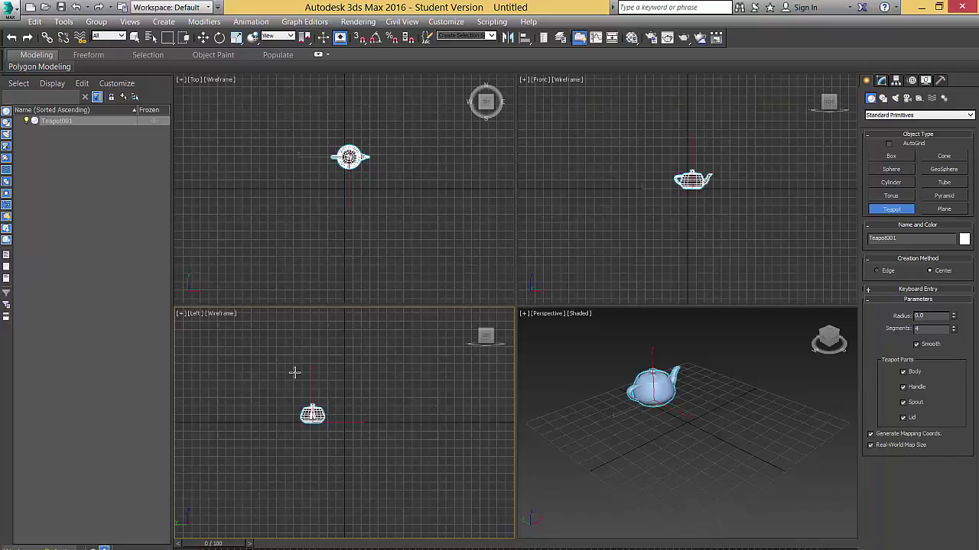
pyautogui.click(706, 435)
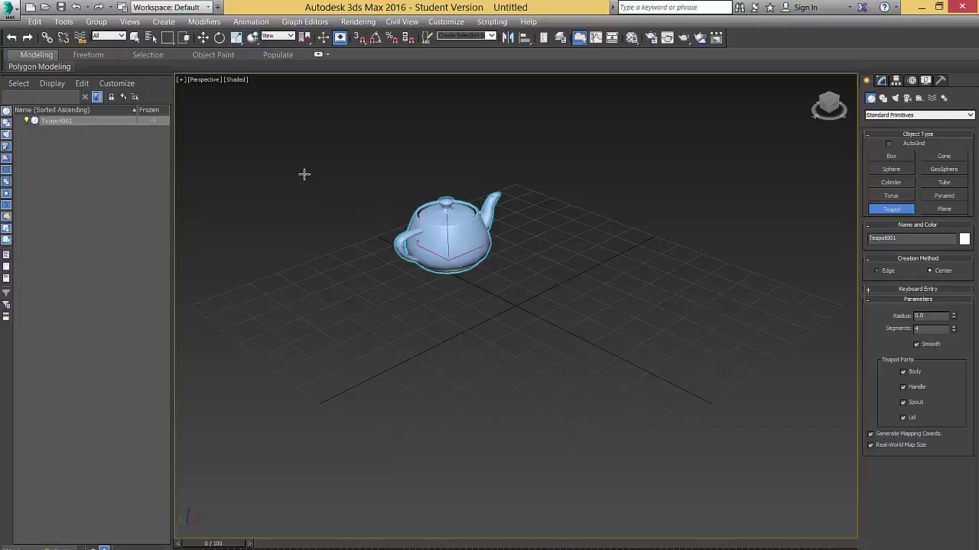
pyautogui.click(341, 39)
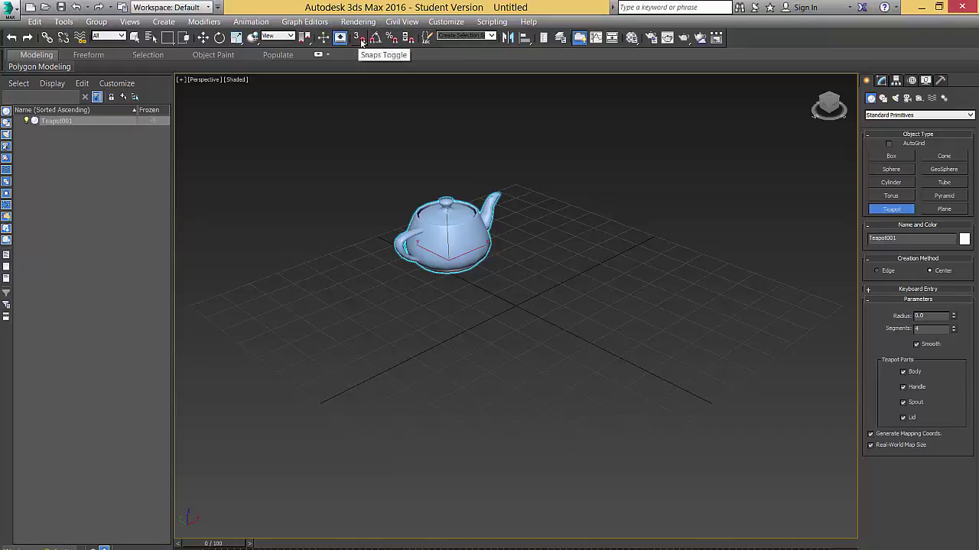
# Scale the teapot up slightly and uniformly, and rotate it about its vertical axis so the spout faces the viewer.
pyautogui.click(236, 38)
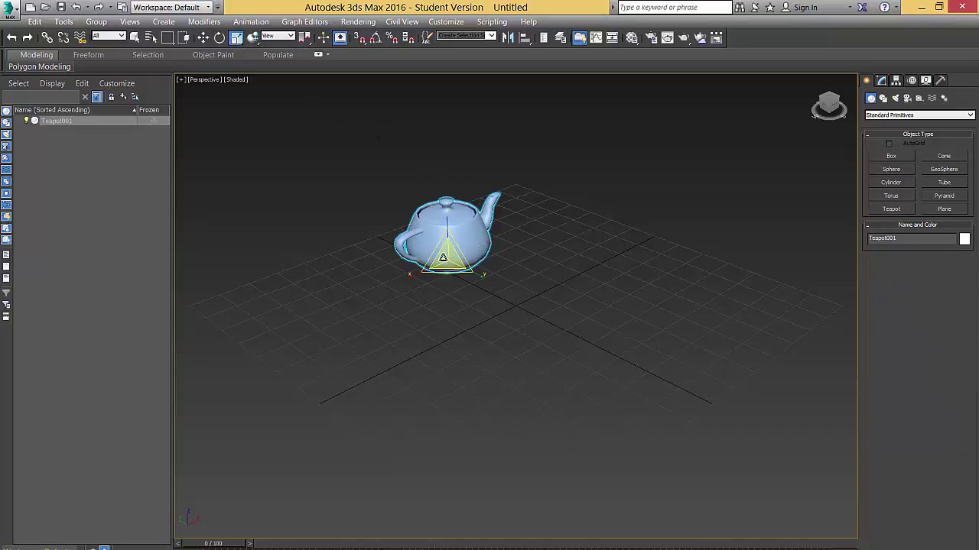
pyautogui.moveTo(439, 267); pyautogui.dragTo(460, 259)
pyautogui.click(219, 37)
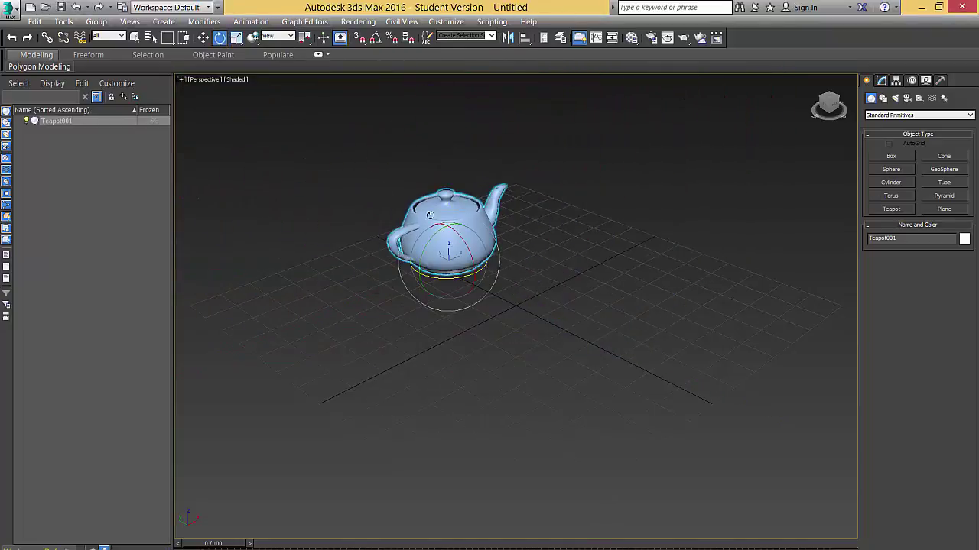
pyautogui.moveTo(460, 278); pyautogui.dragTo(353, 159)
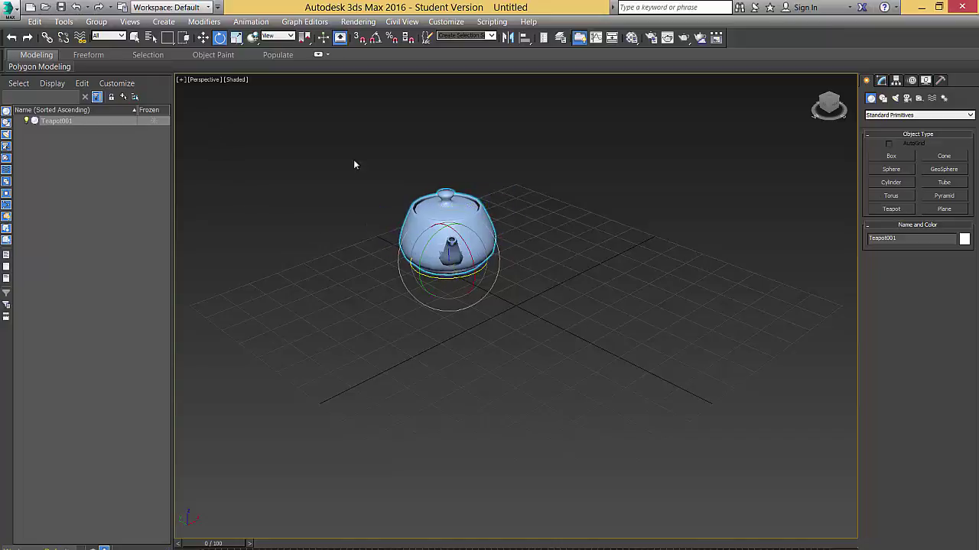
# Move the teapot toward the back of the scene and out past the far-left edge of the grid.
pyautogui.click(202, 38)
pyautogui.moveTo(450, 256); pyautogui.dragTo(466, 194)
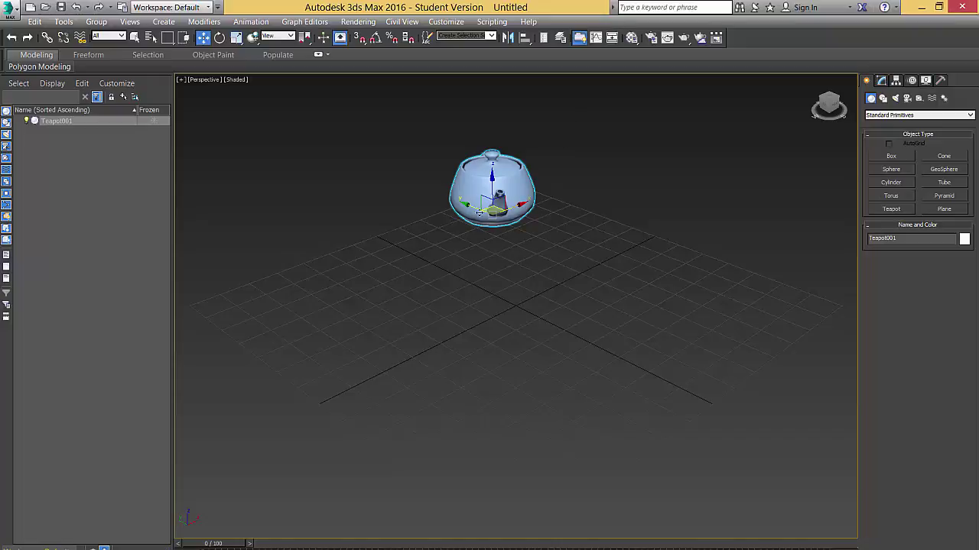
pyautogui.moveTo(481, 185); pyautogui.dragTo(314, 189)
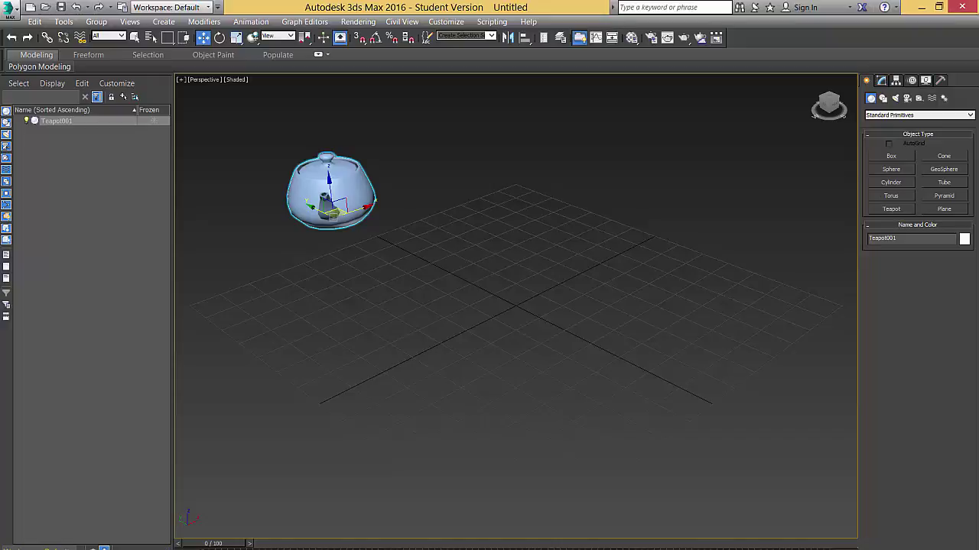
# Turn on Auto Key and, at frame 20, move the teapot to near the centre of the grid.
pyautogui.press('n')
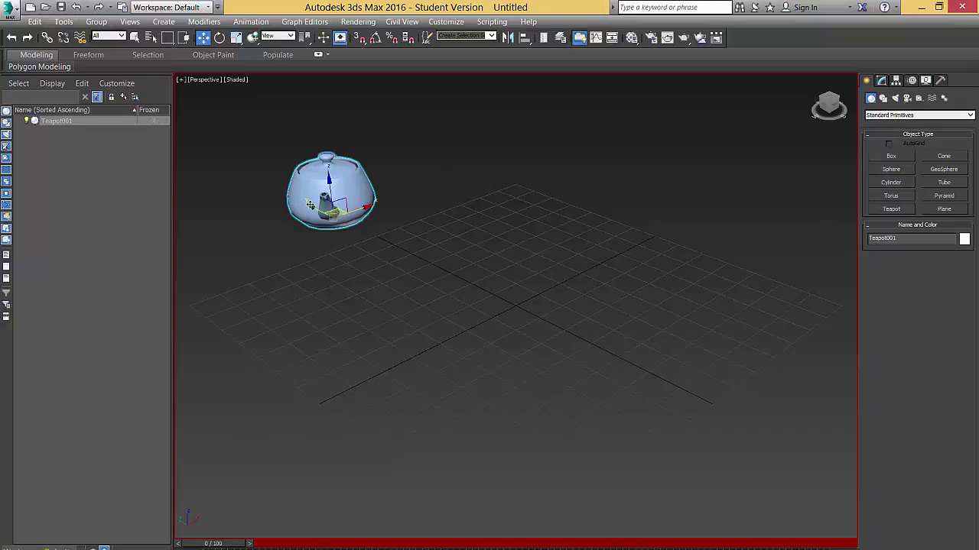
pyautogui.moveTo(217, 544); pyautogui.dragTo(337, 543)
pyautogui.press('w')
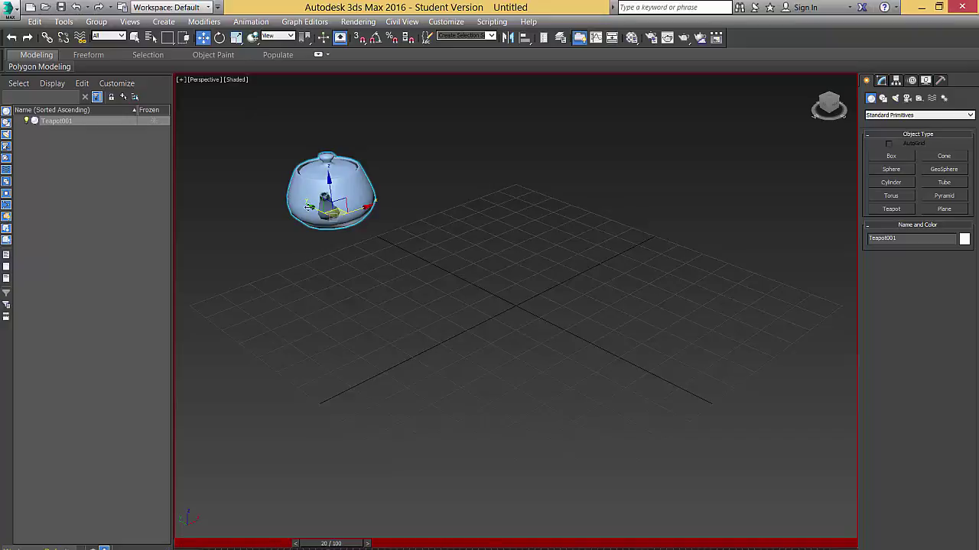
pyautogui.moveTo(310, 208); pyautogui.dragTo(469, 327)
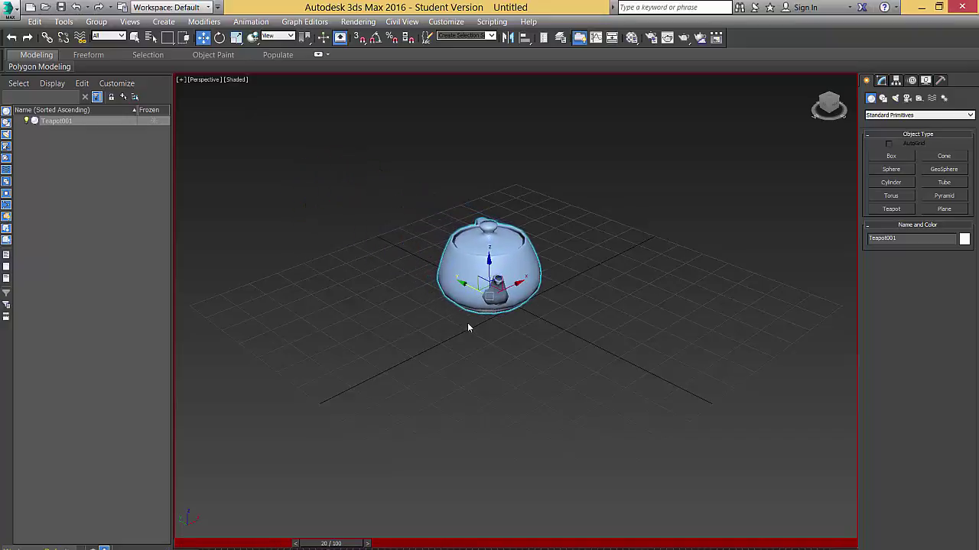
# At frame 35, rotate the teapot about its vertical axis so the spout points toward the back.
pyautogui.moveTo(329, 544); pyautogui.dragTo(419, 545)
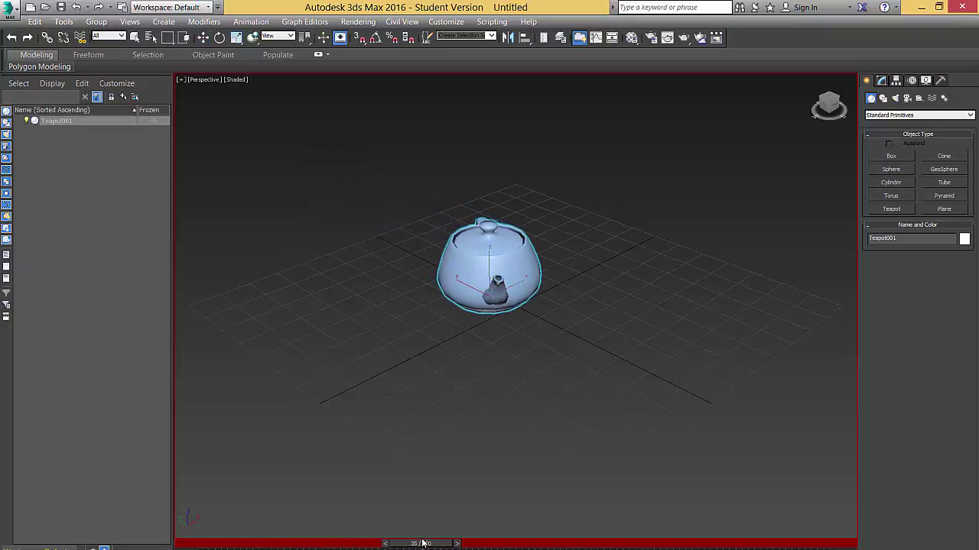
pyautogui.click(219, 38)
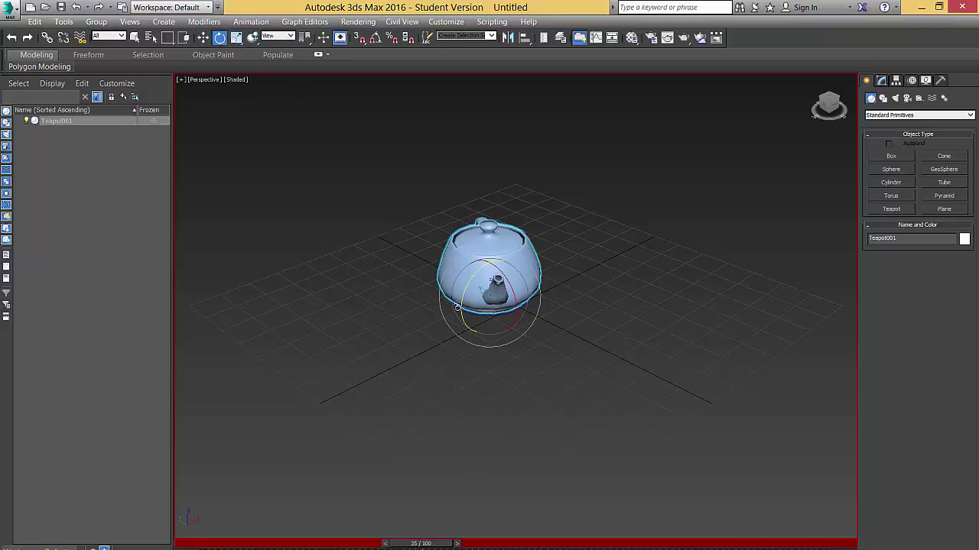
pyautogui.moveTo(457, 306); pyautogui.dragTo(374, 220)
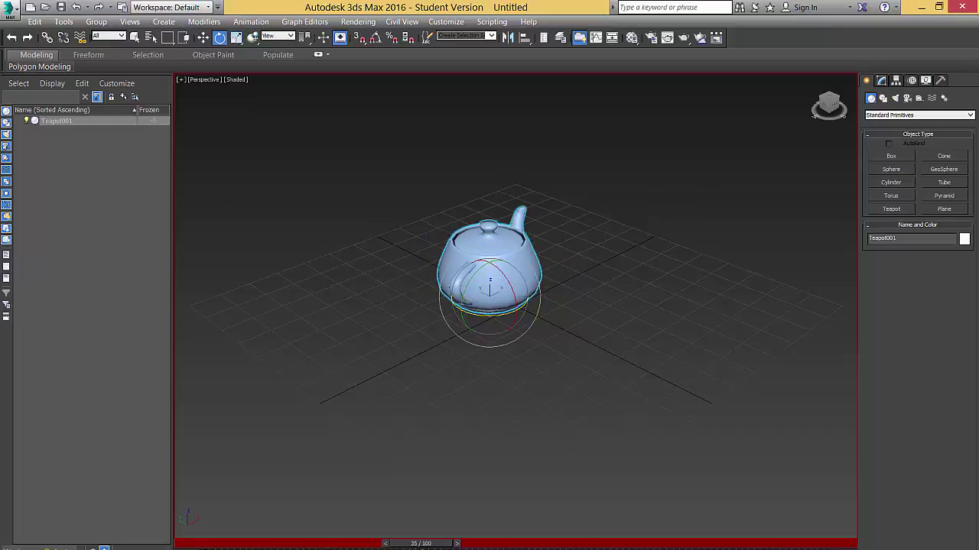
# At frame 55, scale the teapot up uniformly until it extends beyond the Perspective view.
pyautogui.moveTo(415, 545); pyautogui.dragTo(539, 543)
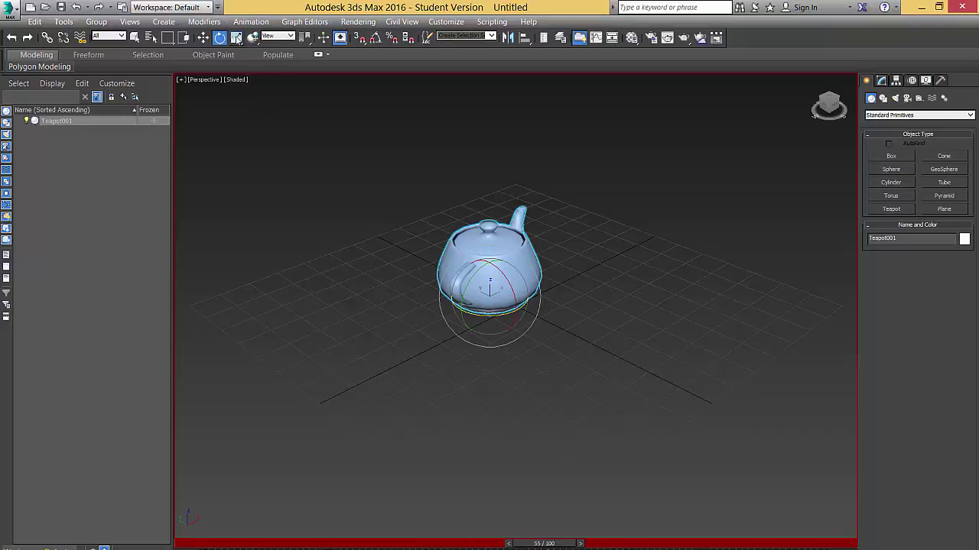
pyautogui.click(237, 39)
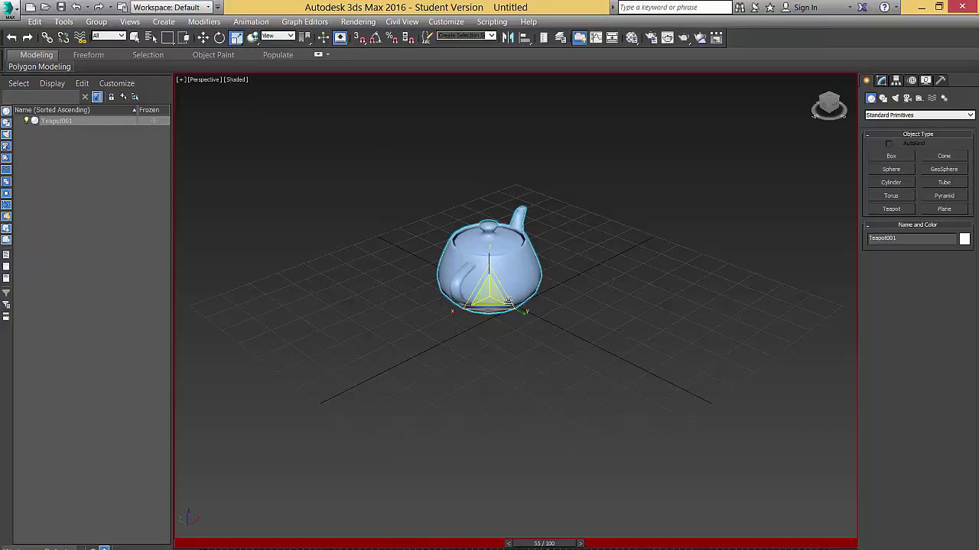
pyautogui.moveTo(508, 300); pyautogui.dragTo(839, 319)
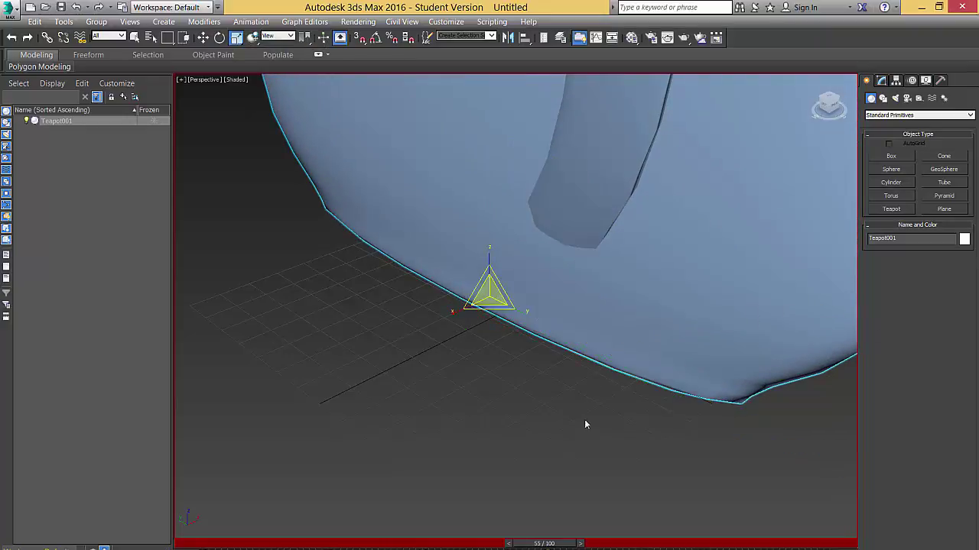
# At frame 85, scale the teapot non-uniformly to stretch it into a much taller shape.
pyautogui.moveTo(544, 544); pyautogui.dragTo(729, 532)
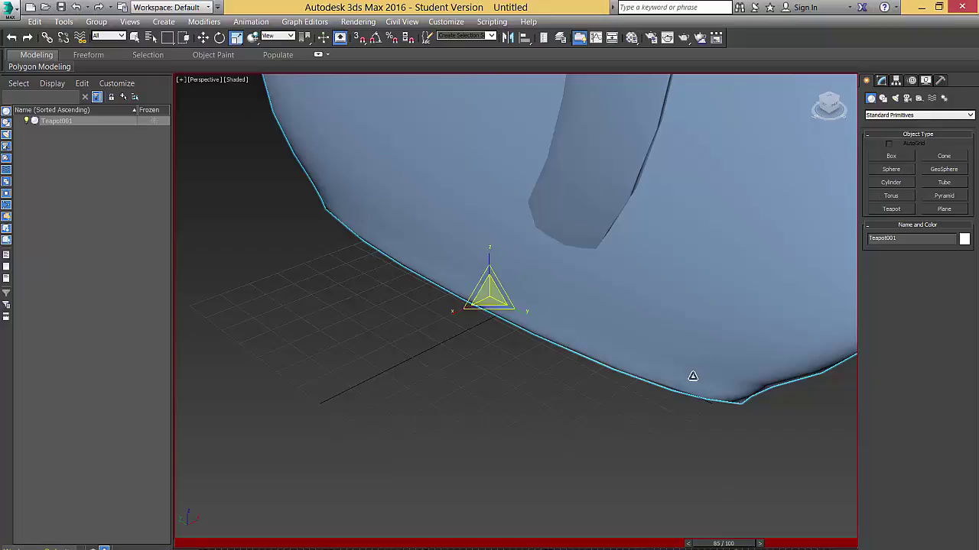
pyautogui.moveTo(469, 303); pyautogui.dragTo(855, 181)
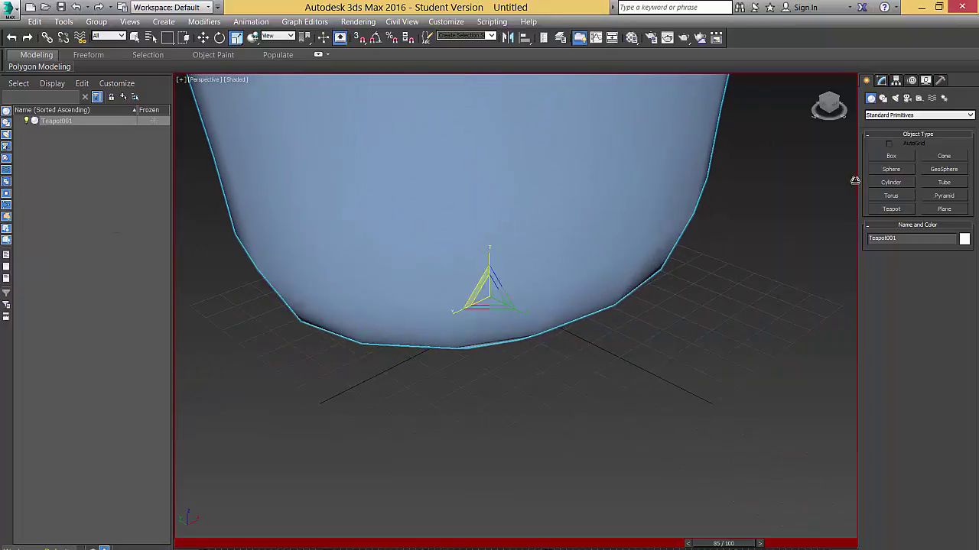
pyautogui.scroll(-5, 829, 230)
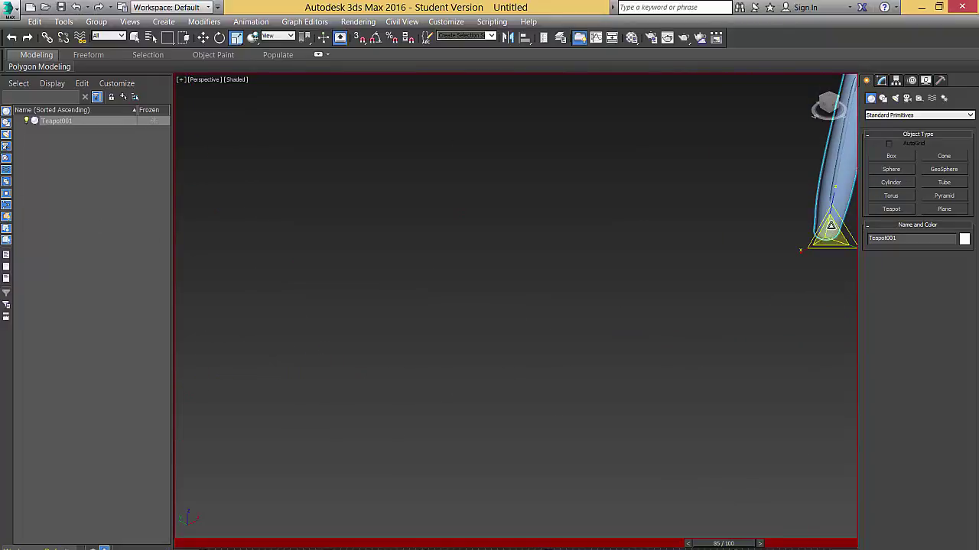
pyautogui.rightClick(803, 441)
pyautogui.click(767, 429)
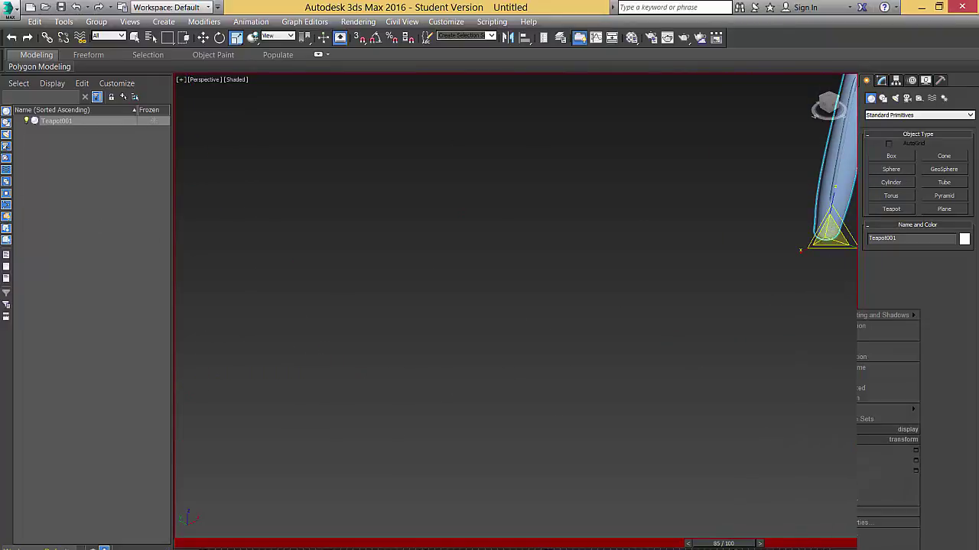
# At frame 100, scale the teapot down along its vertical axis and turn off Auto Key.
pyautogui.moveTo(716, 542); pyautogui.dragTo(850, 537)
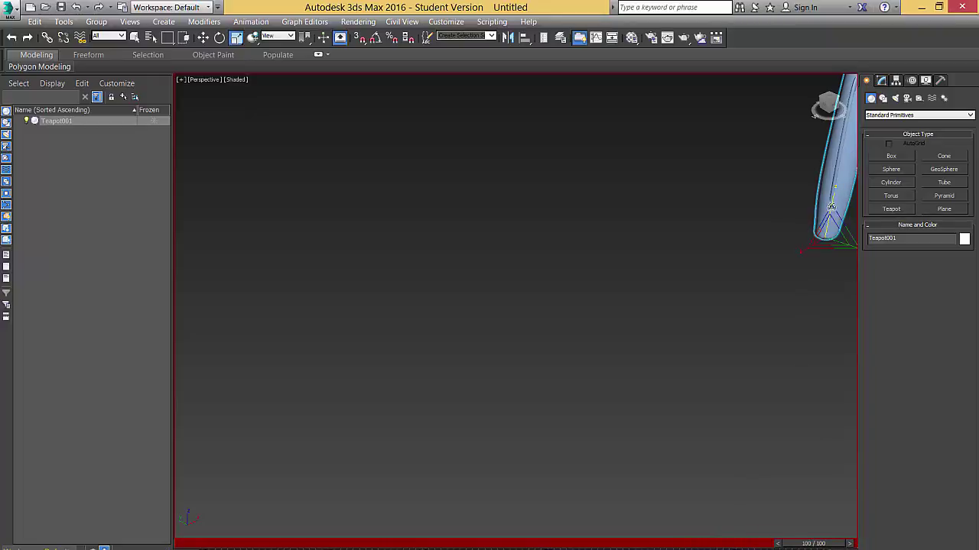
pyautogui.moveTo(829, 196); pyautogui.dragTo(769, 375)
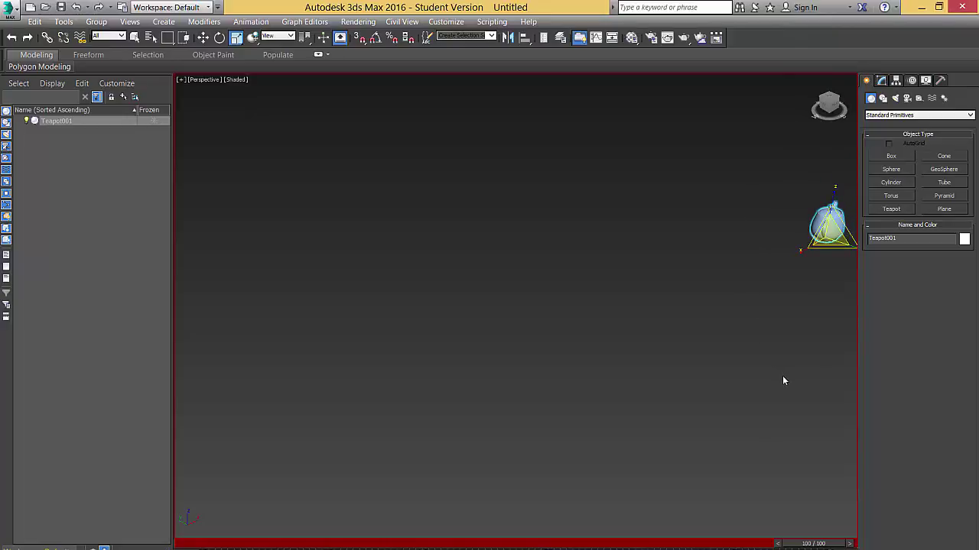
pyautogui.press('n')
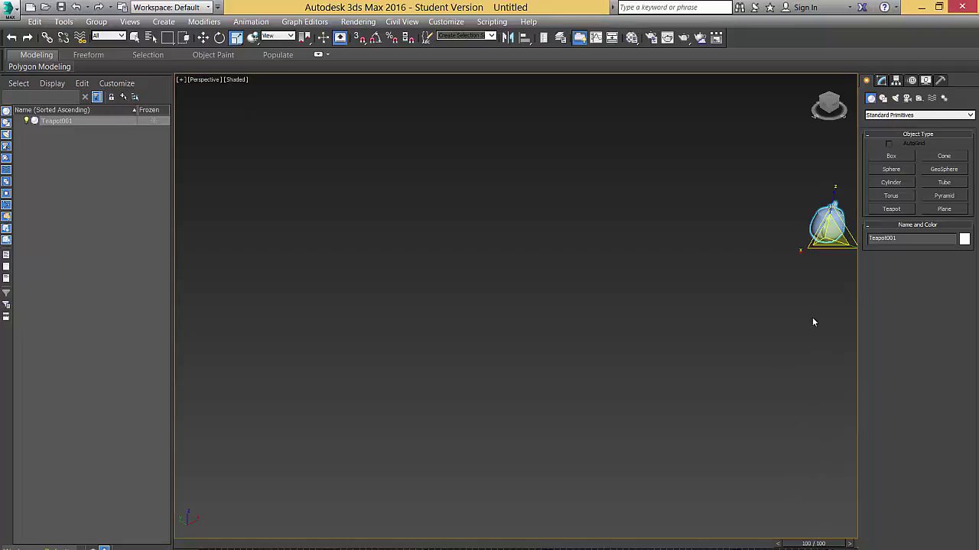
# Bring the teapot fully into the Perspective view, rewind to frame 0 and play the animation.
pyautogui.rightClick(748, 299)
pyautogui.moveTo(709, 342); pyautogui.dragTo(460, 424, button='middle')
pyautogui.scroll(6, 552, 341)
pyautogui.moveTo(594, 354); pyautogui.dragTo(509, 387, button='middle')
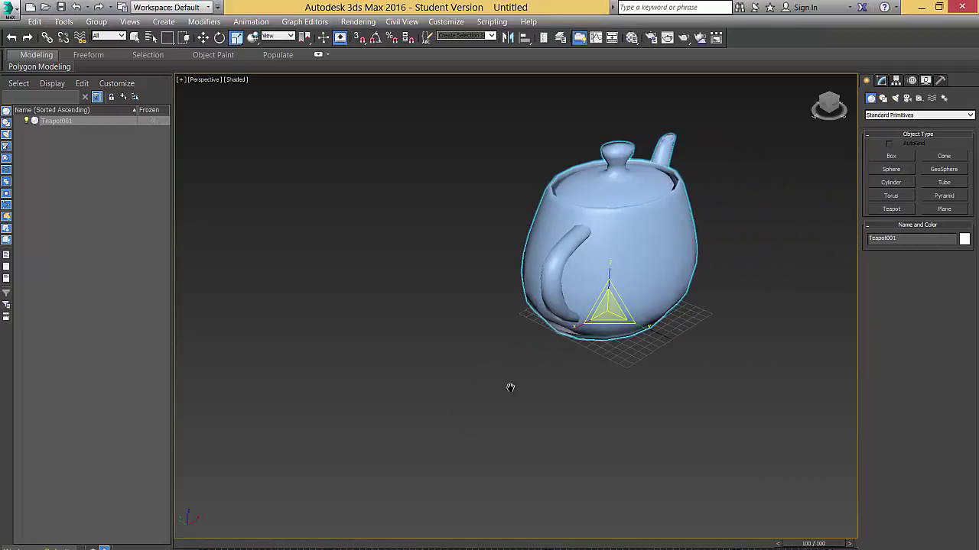
pyautogui.scroll(-4, 672, 416)
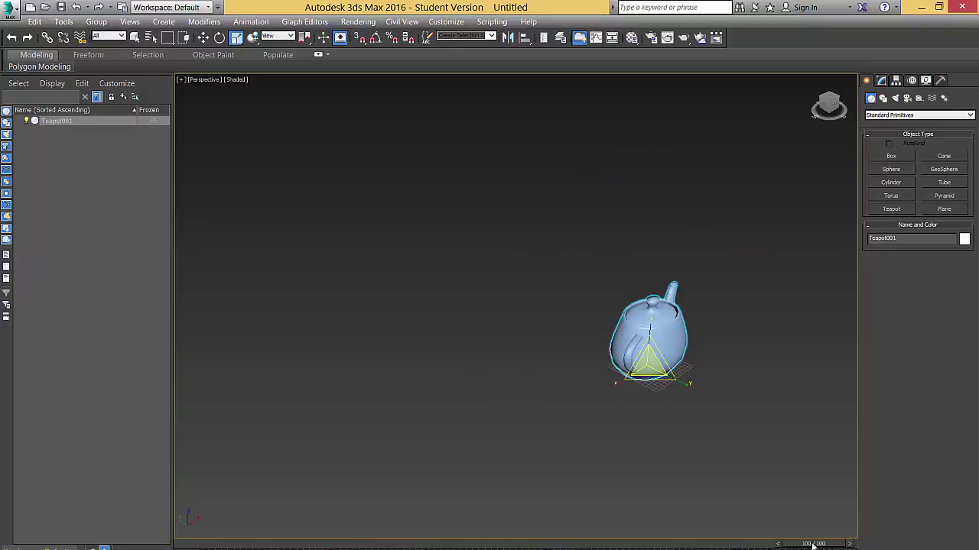
pyautogui.moveTo(813, 545); pyautogui.dragTo(184, 545)
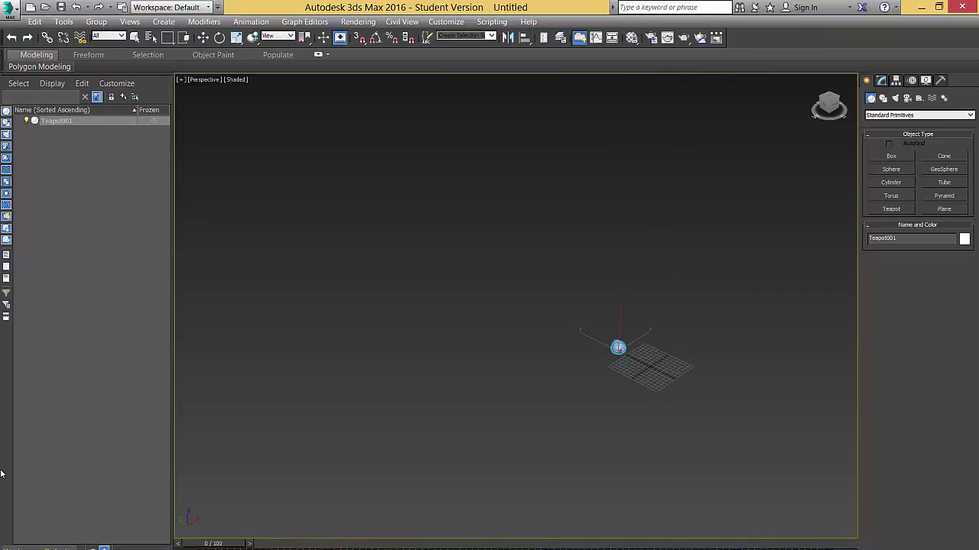
pyautogui.press('r')
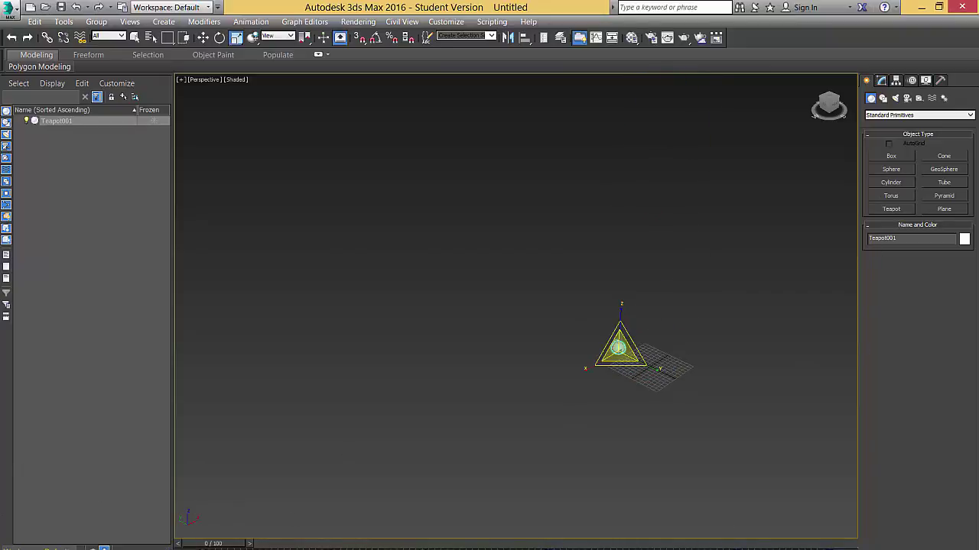
pyautogui.press('/')
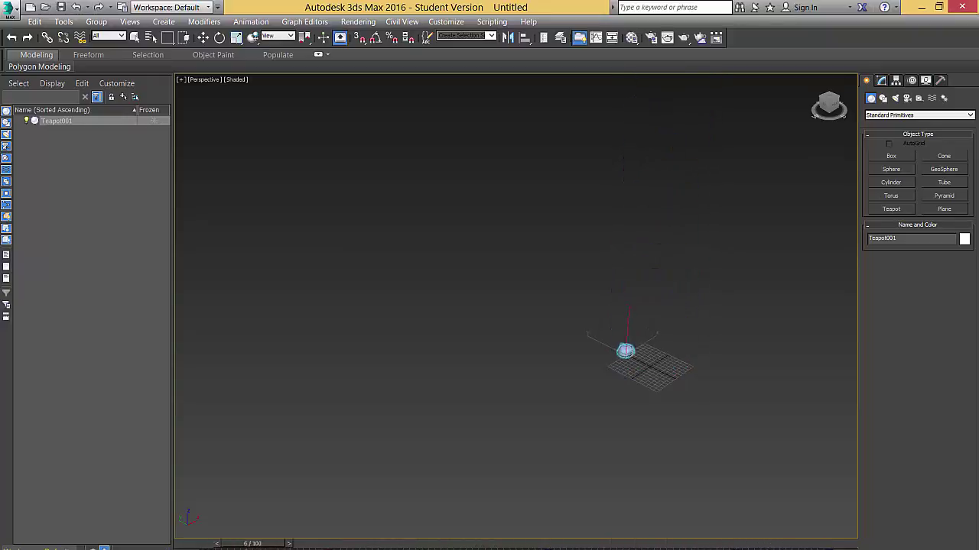
# Frame the growing teapot from farther away, replay the animation to review the movement and scaling, and stop playback.
pyautogui.rightClick(726, 452)
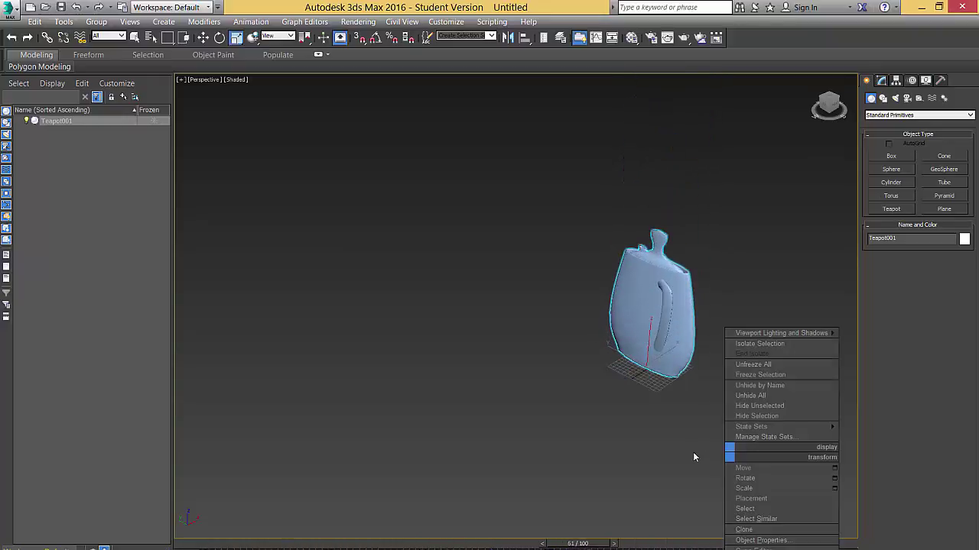
pyautogui.click(672, 477)
pyautogui.moveTo(655, 480); pyautogui.dragTo(579, 488, button='middle')
pyautogui.scroll(-7, 581, 481)
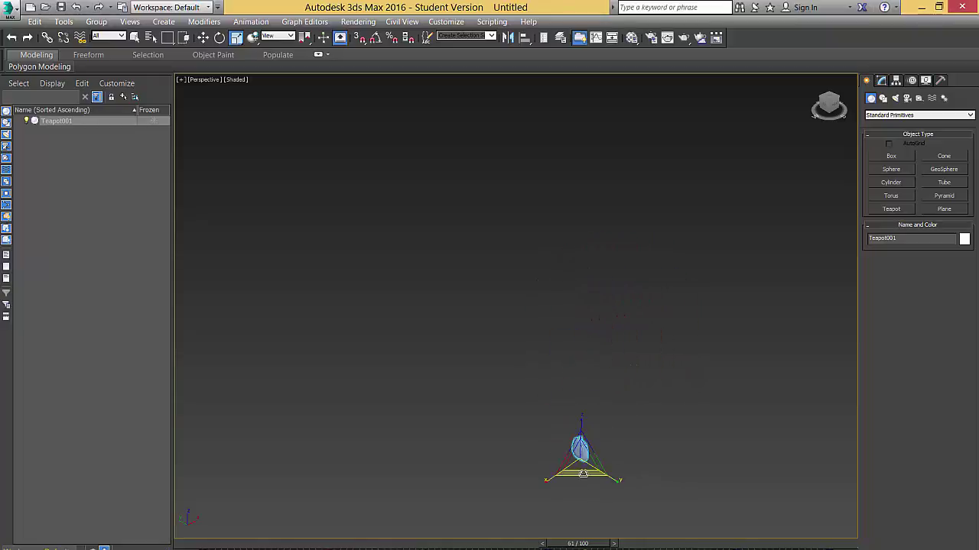
pyautogui.scroll(3, 582, 474)
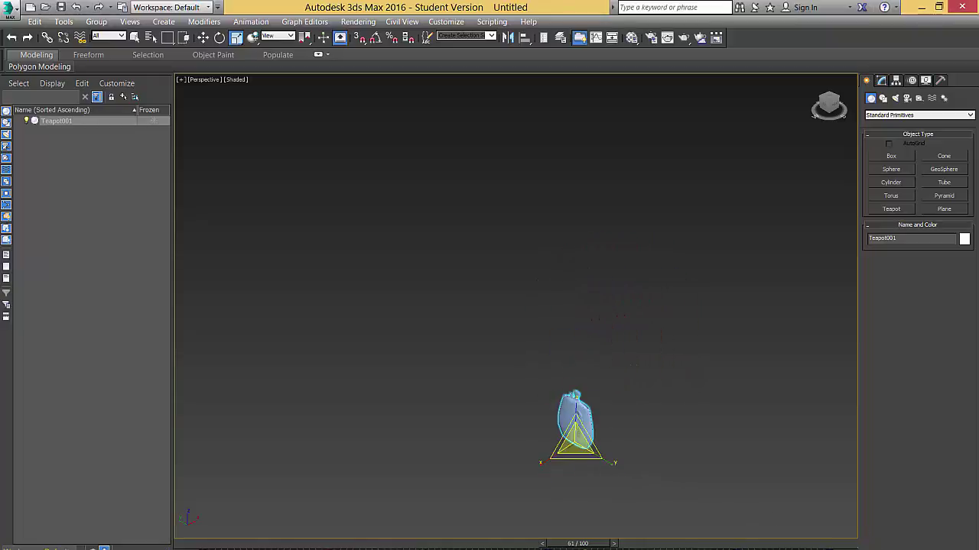
pyautogui.press('/')
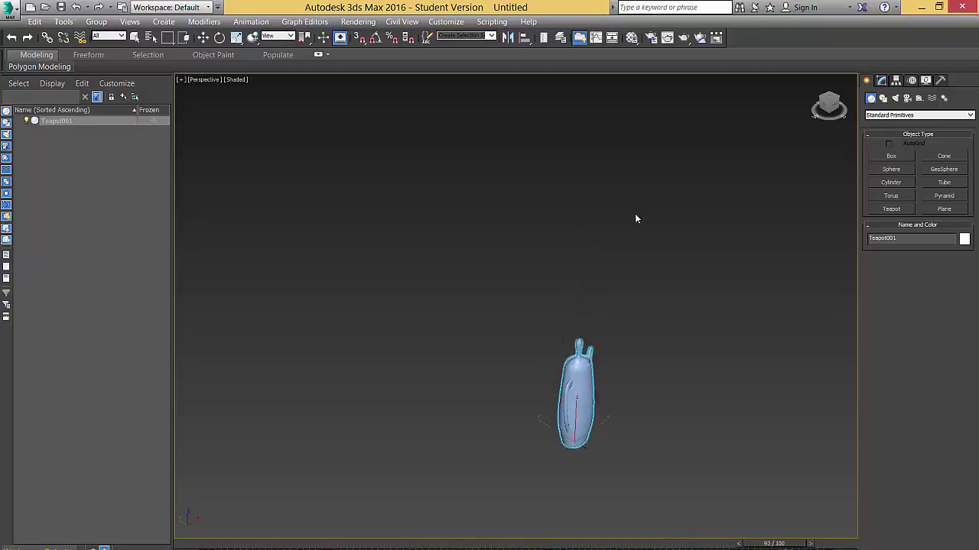
pyautogui.press('Escape')
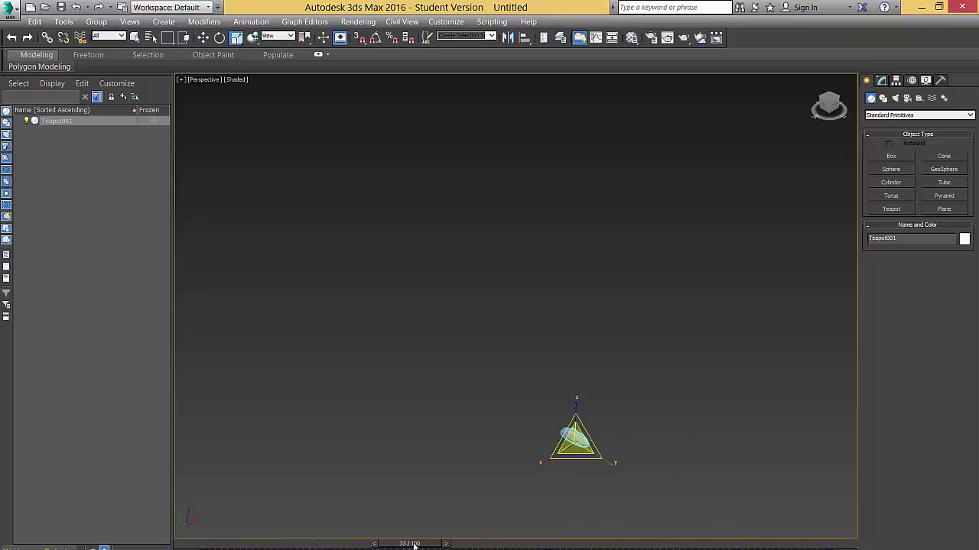
# Return the timeline to frame 0 and frame the whole teapot in the middle of the Perspective view.
pyautogui.moveTo(413, 544); pyautogui.dragTo(117, 537)
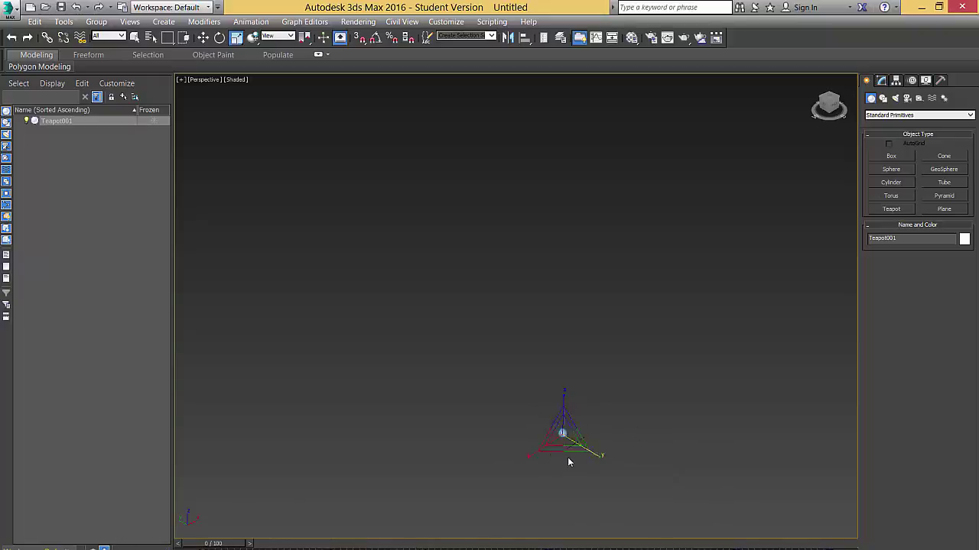
pyautogui.rightClick(612, 428)
pyautogui.click(589, 406)
pyautogui.moveTo(590, 406); pyautogui.dragTo(518, 323, button='middle')
pyautogui.scroll(6, 491, 385)
pyautogui.scroll(6, 444, 272)
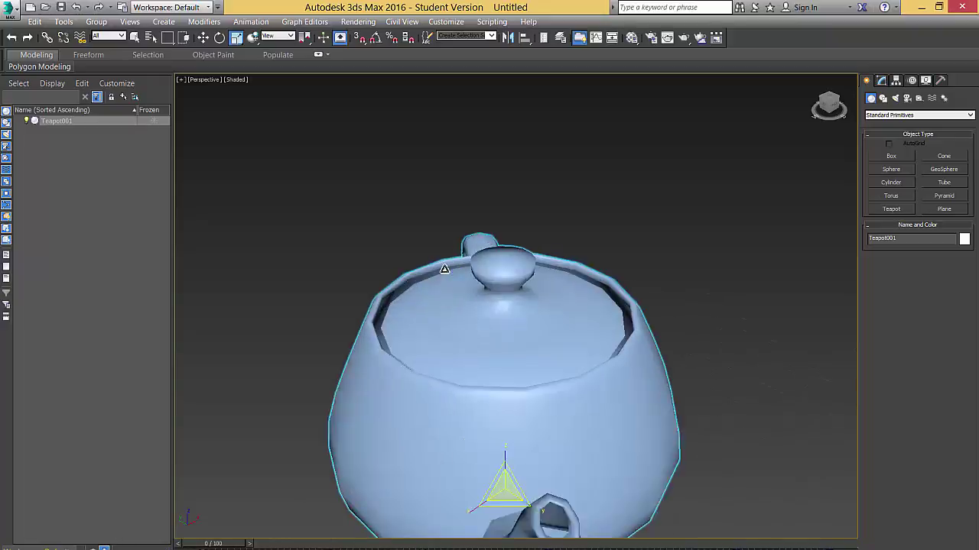
pyautogui.scroll(-6, 436, 286)
pyautogui.moveTo(413, 318); pyautogui.dragTo(464, 270, button='middle')
pyautogui.scroll(2, 459, 275)
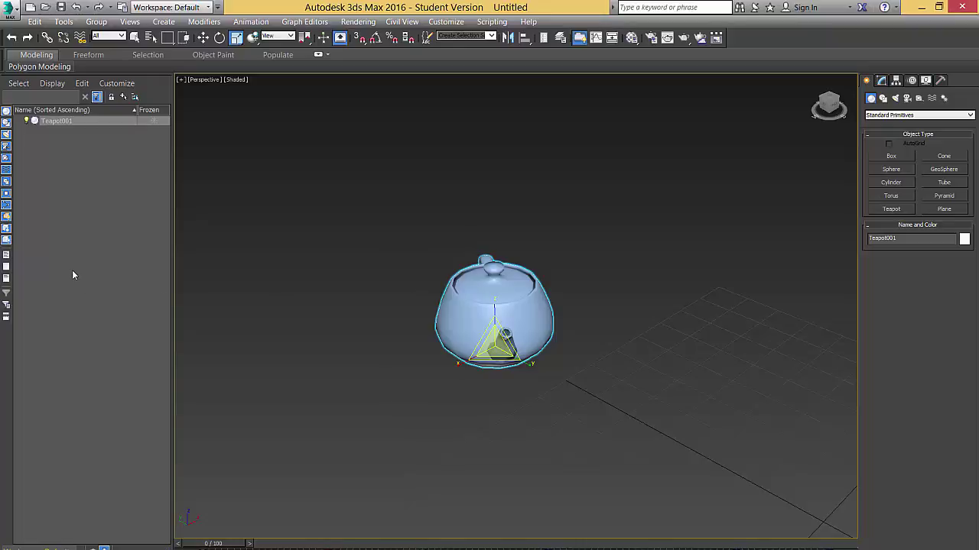
# Open the Material Editor, look at its Slate mode and return to the Compact Material Editor.
pyautogui.press('m')
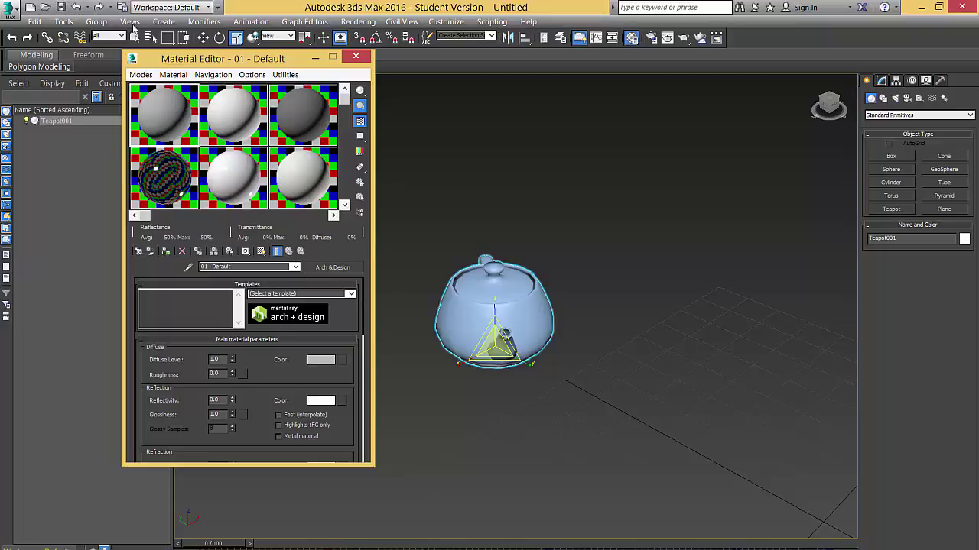
pyautogui.click(140, 75)
pyautogui.click(143, 104)
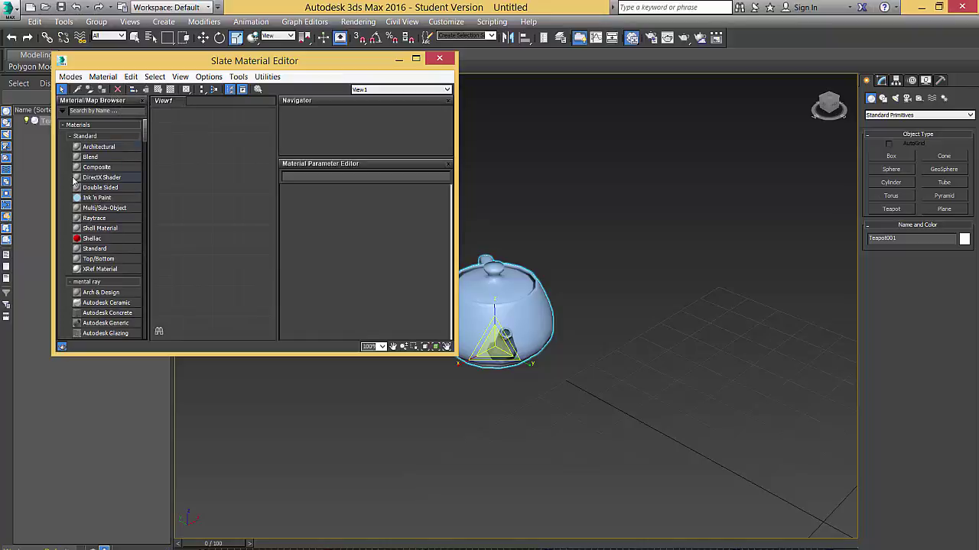
pyautogui.click(70, 77)
pyautogui.click(77, 90)
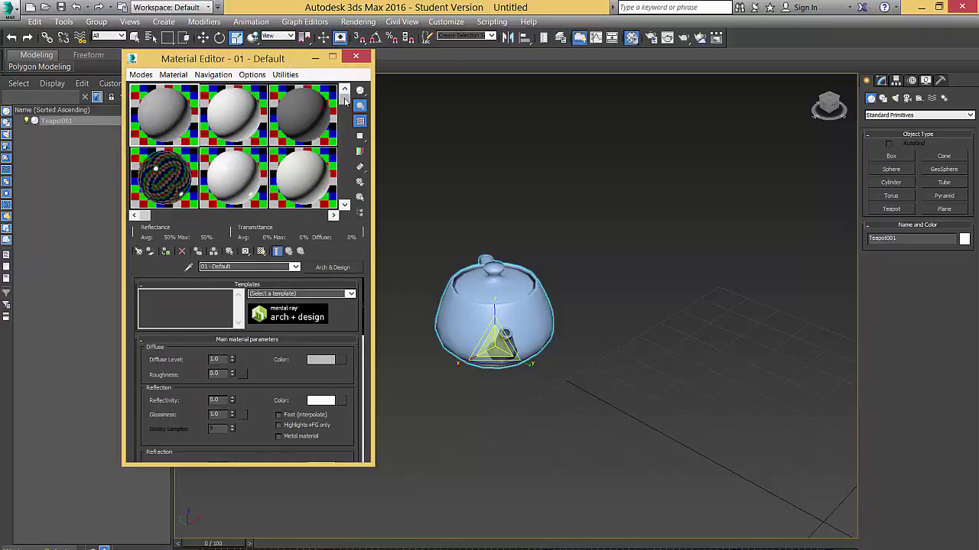
# Select the plain grey 13 - Default sample slot among the unused materials.
pyautogui.moveTo(344, 101); pyautogui.dragTo(337, 197)
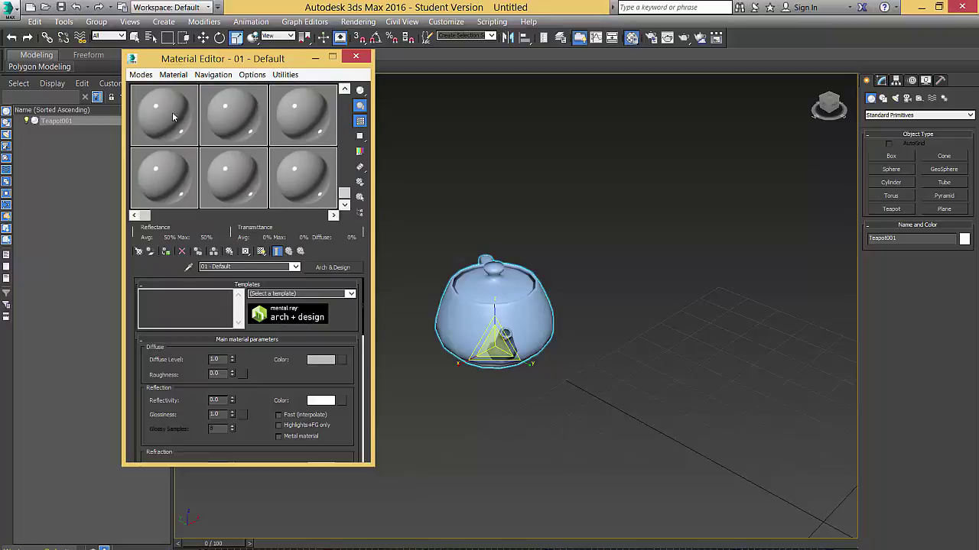
pyautogui.moveTo(345, 194); pyautogui.dragTo(348, 178)
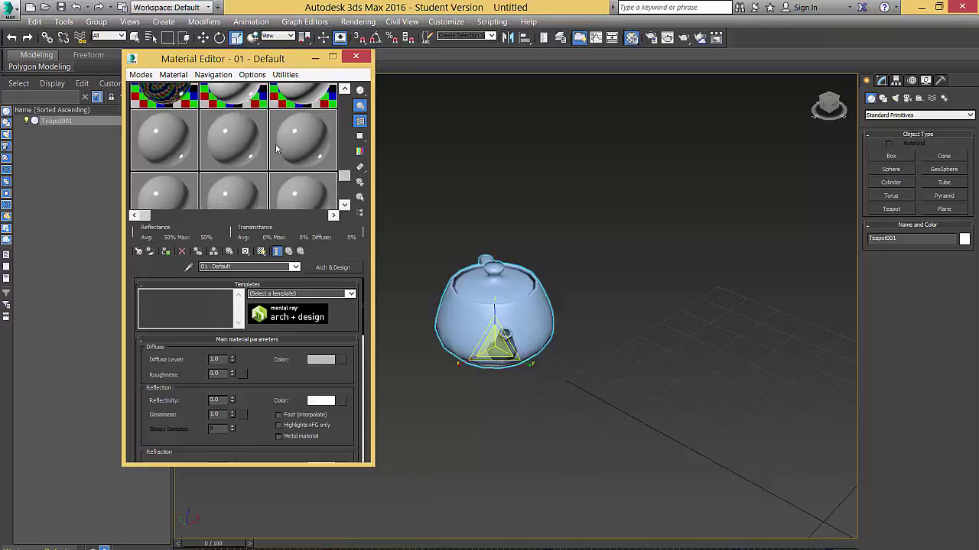
pyautogui.click(157, 140)
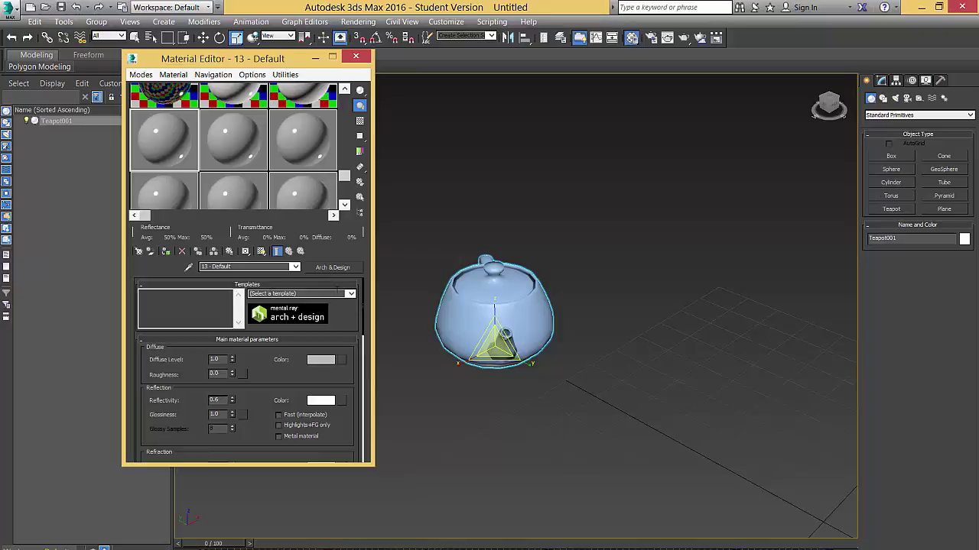
# Apply the Polished Concrete template to the 13 - Default material.
pyautogui.click(350, 293)
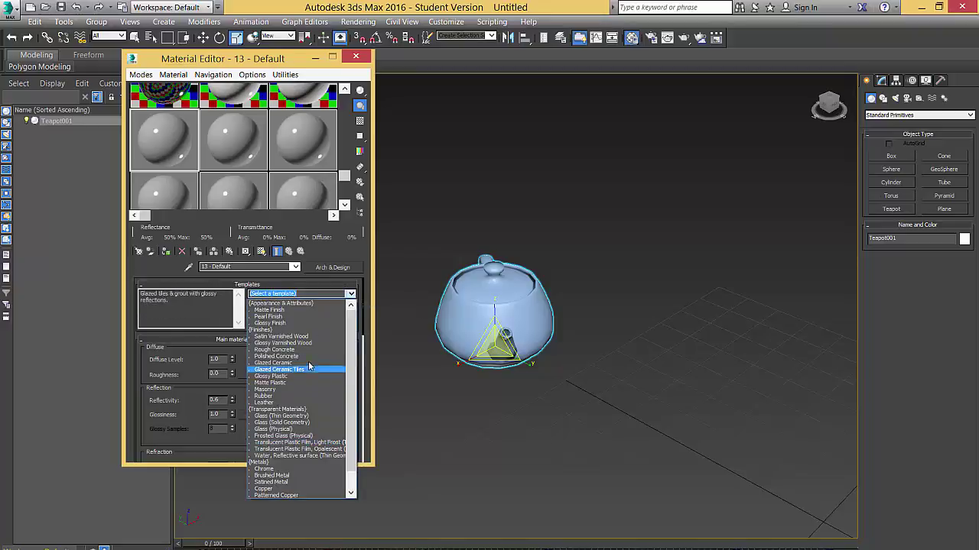
pyautogui.scroll(-1, 312, 372)
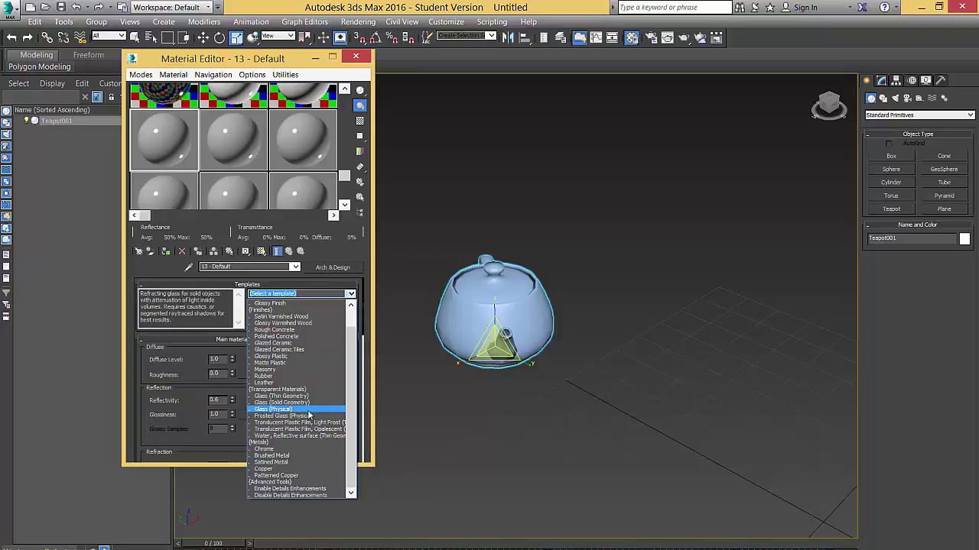
pyautogui.scroll(2, 308, 413)
pyautogui.scroll(-2, 309, 417)
pyautogui.click(302, 337)
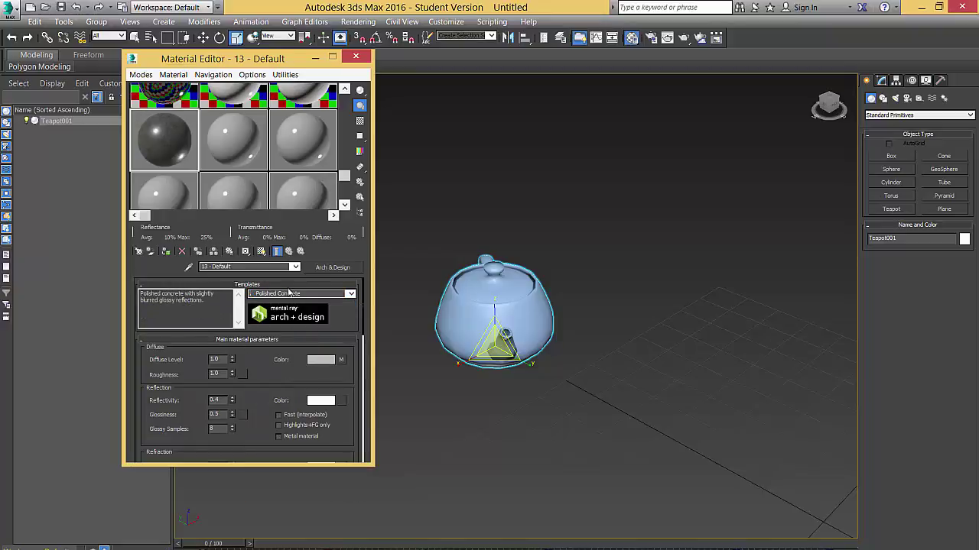
pyautogui.click(351, 295)
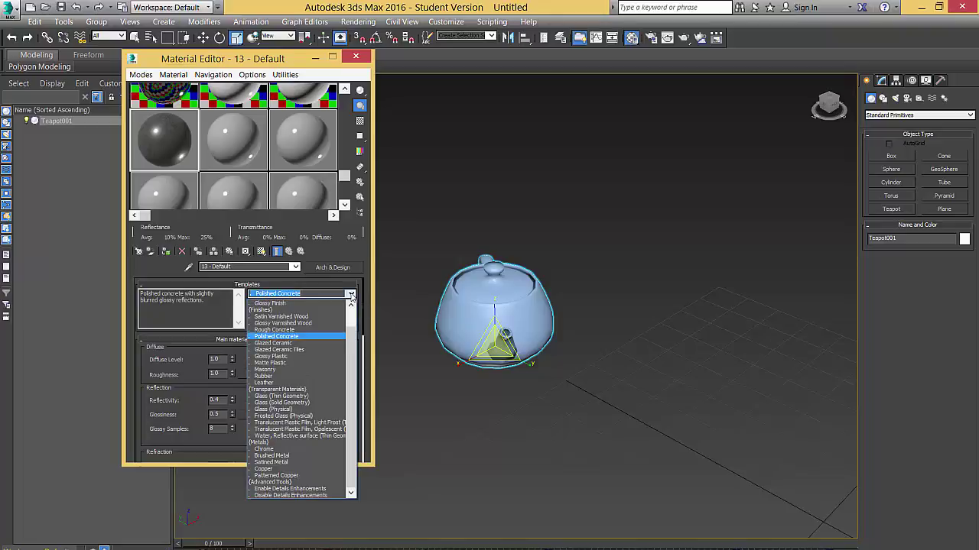
pyautogui.click(294, 268)
pyautogui.click(294, 269)
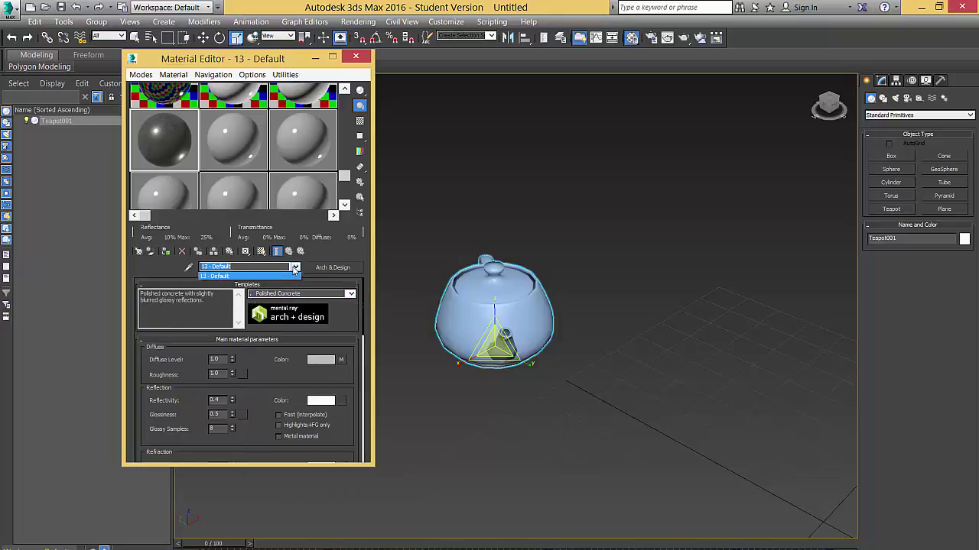
pyautogui.click(296, 269)
# Change the 13 - Default material's type from Arch & Design to Autodesk Metallic Paint.
pyautogui.click(344, 269)
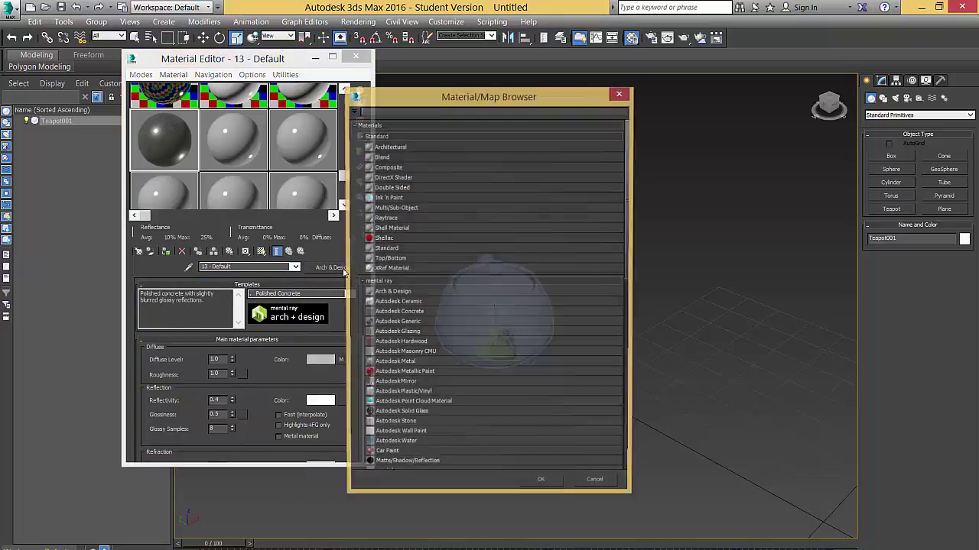
pyautogui.scroll(-10, 412, 382)
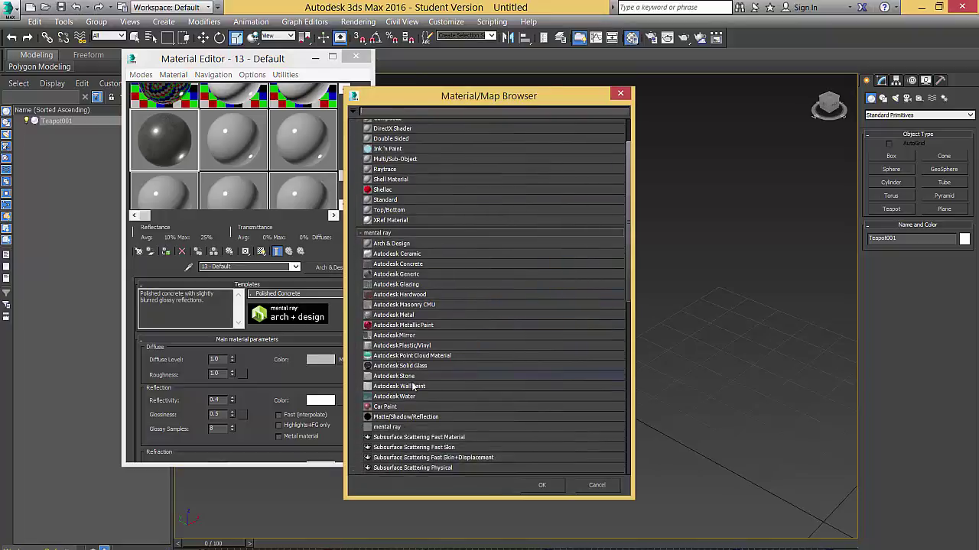
pyautogui.scroll(-3, 411, 380)
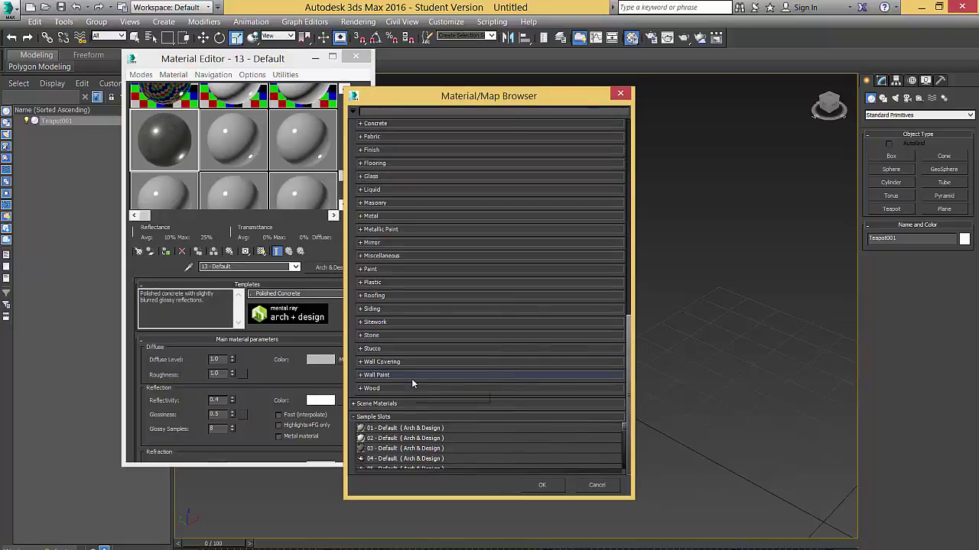
pyautogui.scroll(10, 402, 418)
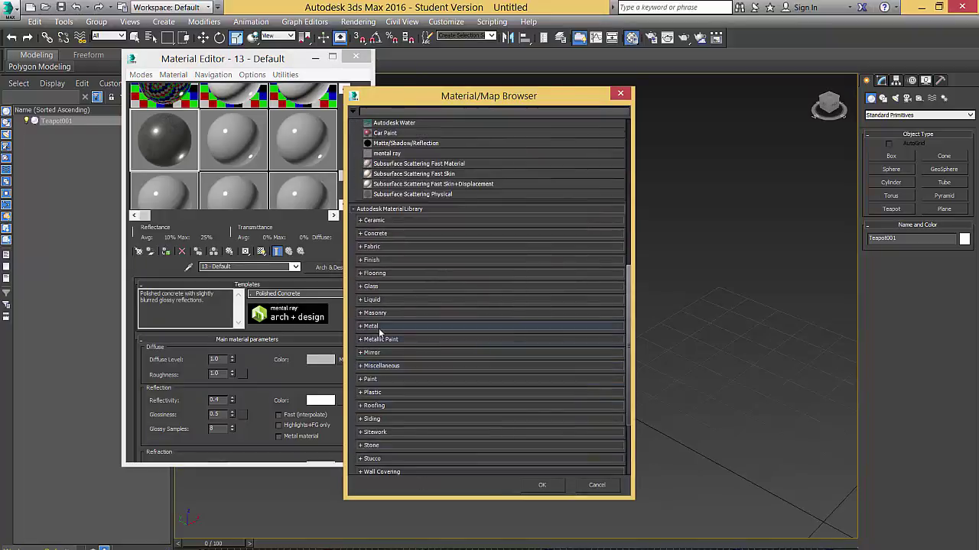
pyautogui.scroll(3, 380, 337)
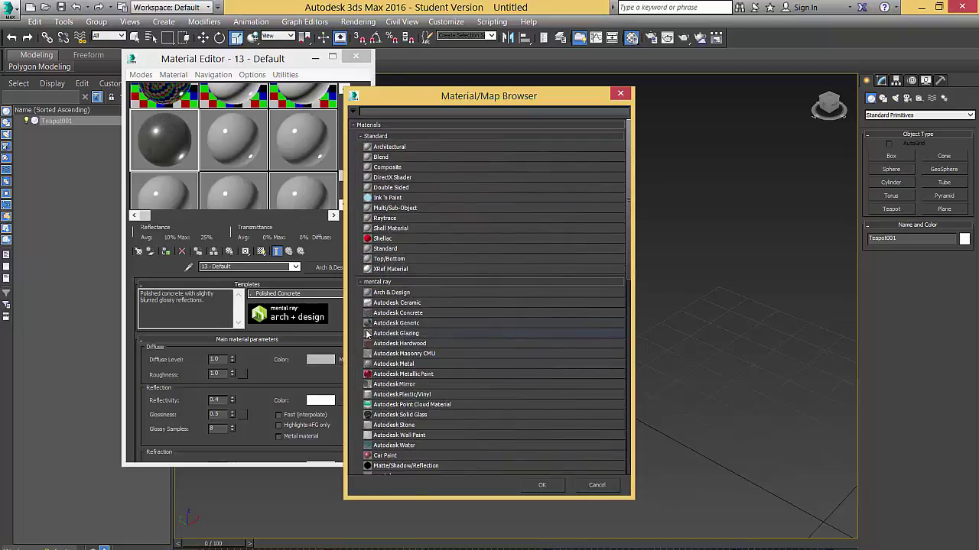
pyautogui.moveTo(368, 304); pyautogui.dragTo(367, 306)
pyautogui.click(383, 374)
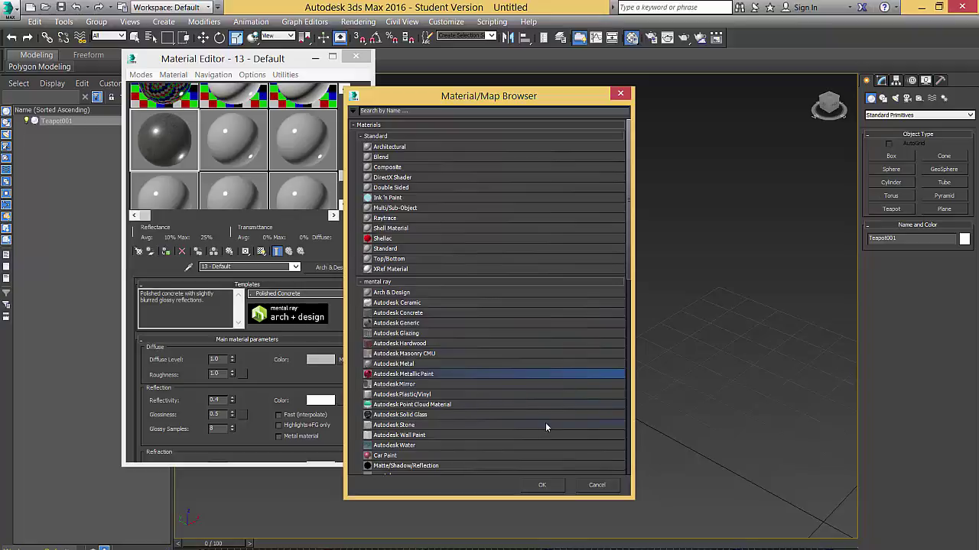
pyautogui.click(542, 485)
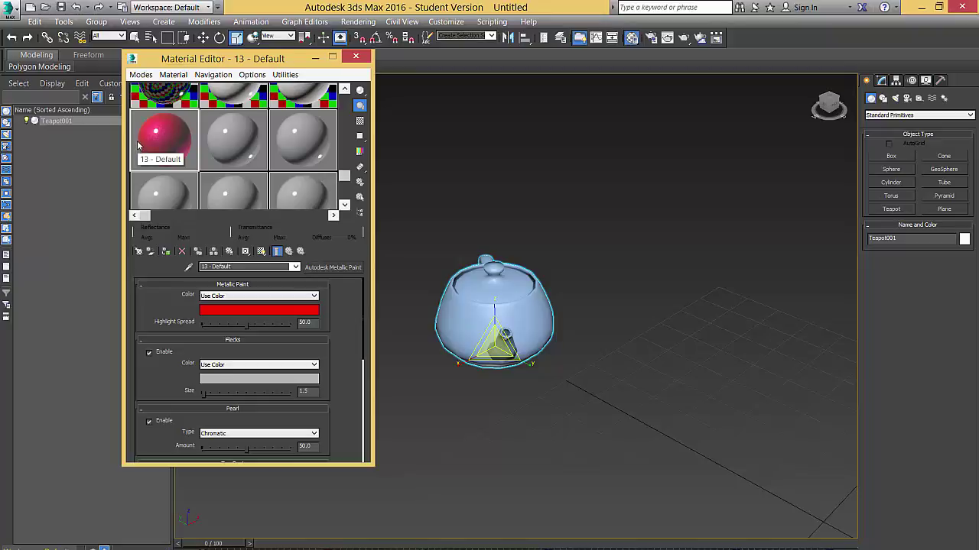
# Assign the red 13 - Default metallic paint material to the teapot.
pyautogui.moveTo(139, 146); pyautogui.dragTo(480, 298)
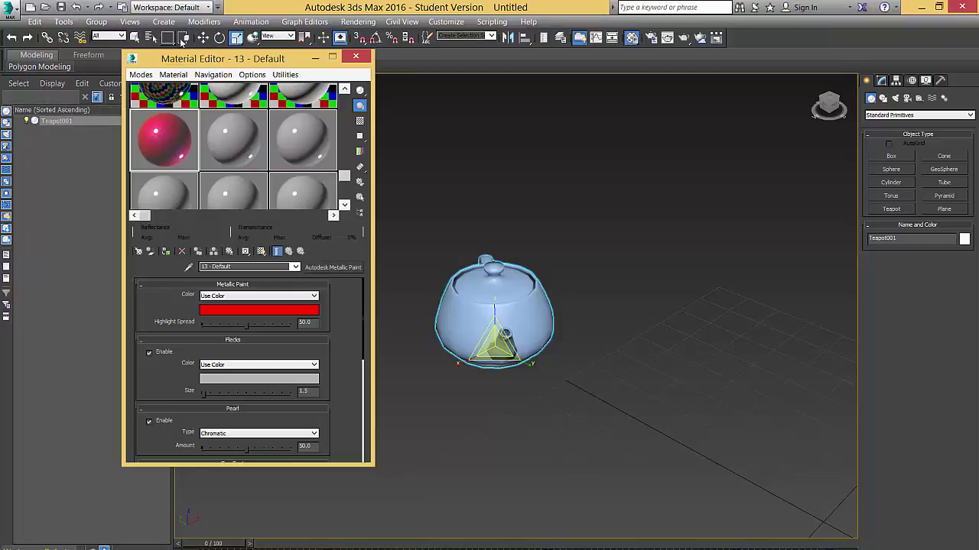
pyautogui.click(134, 37)
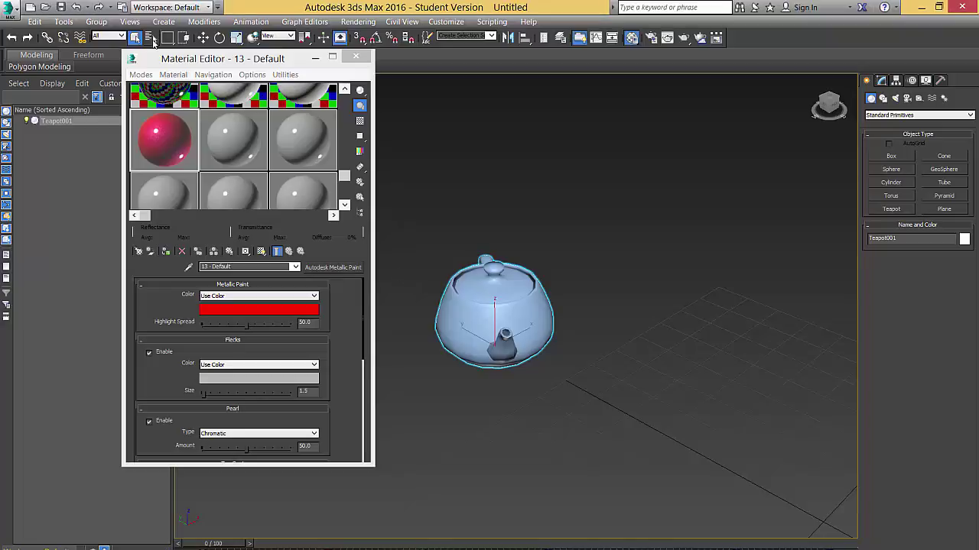
pyautogui.click(153, 39)
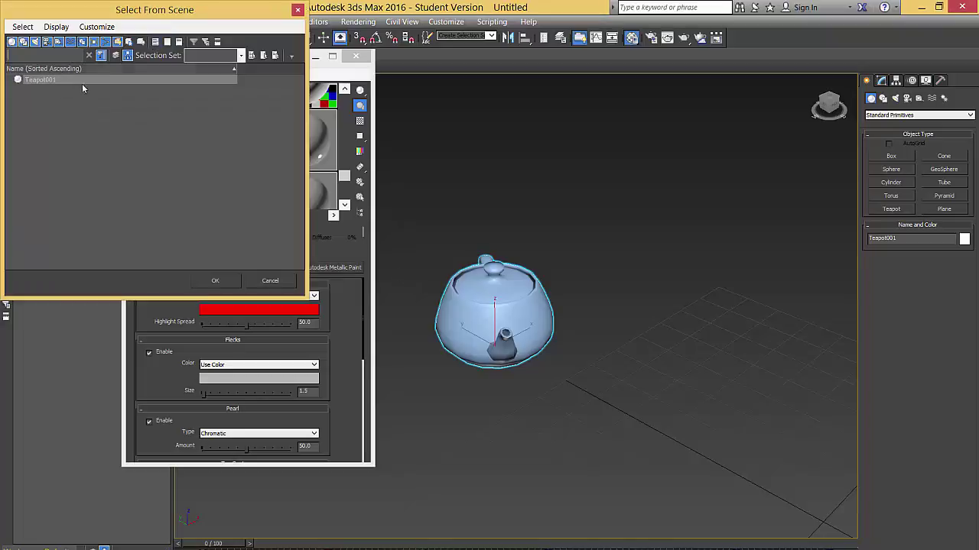
pyautogui.click(299, 9)
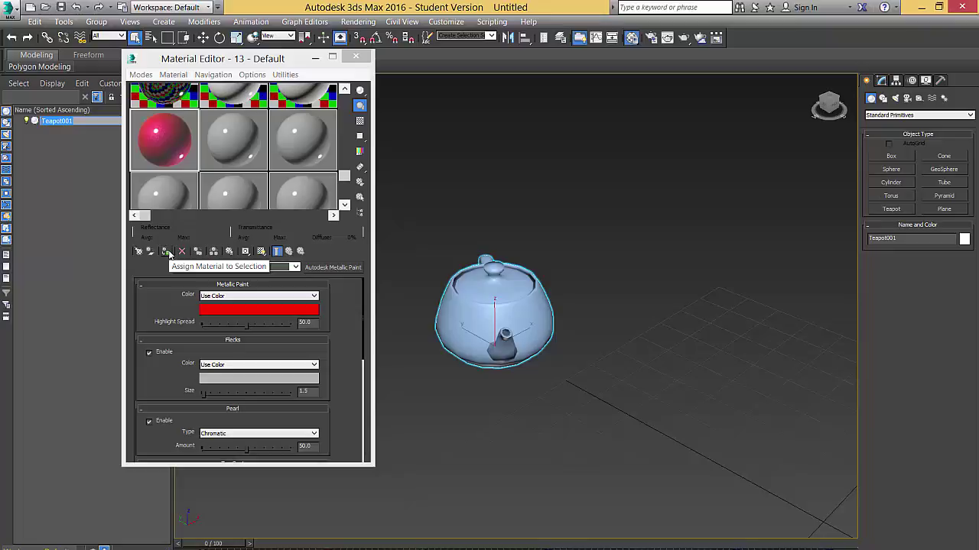
pyautogui.click(167, 253)
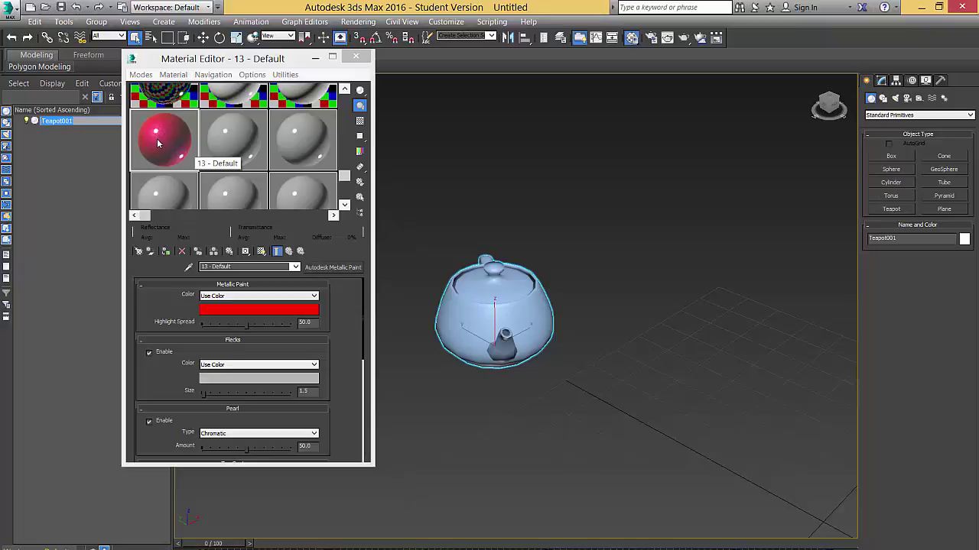
pyautogui.click(166, 252)
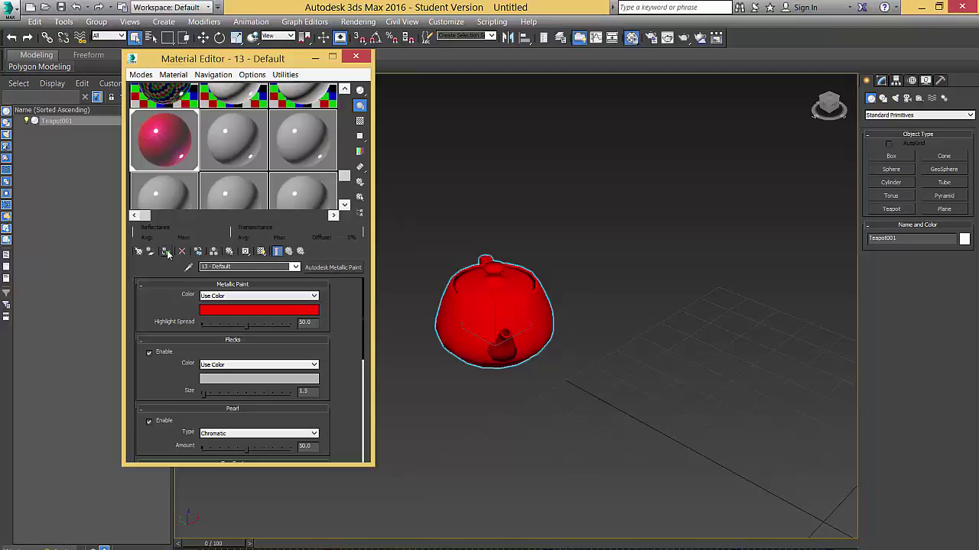
# Look at the standard materials in the Slate Material Editor, return to the Compact Material Editor and close it.
pyautogui.click(137, 75)
pyautogui.click(150, 104)
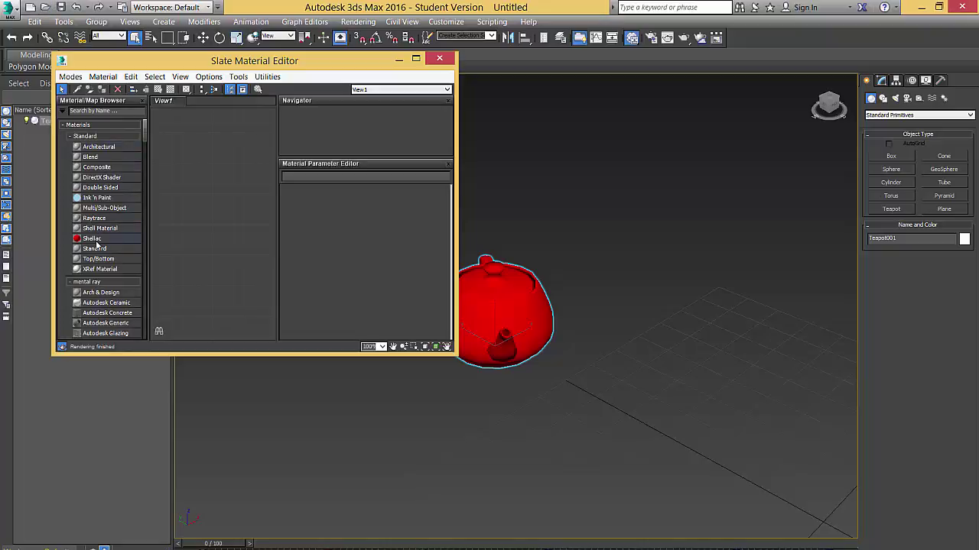
pyautogui.click(94, 217)
pyautogui.moveTo(145, 131)
pyautogui.mouseDown()
pyautogui.moveTo(145, 186)
pyautogui.moveTo(144, 129)
pyautogui.mouseUp()
pyautogui.click(71, 76)
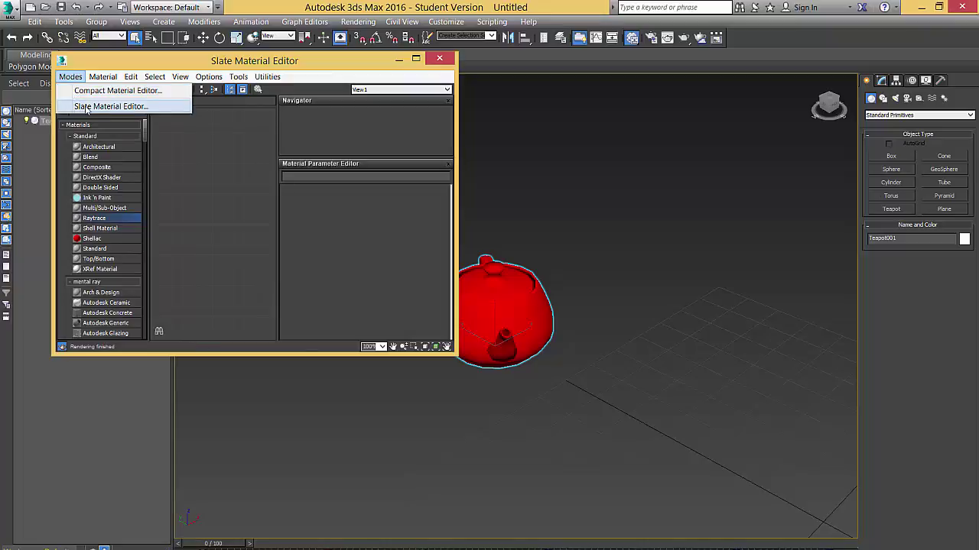
pyautogui.click(98, 92)
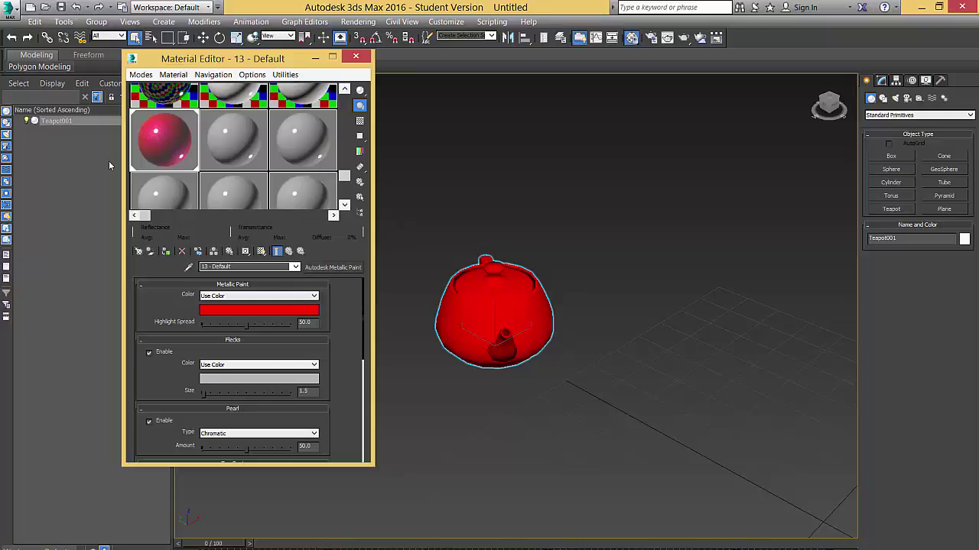
pyautogui.moveTo(203, 59); pyautogui.dragTo(110, 110)
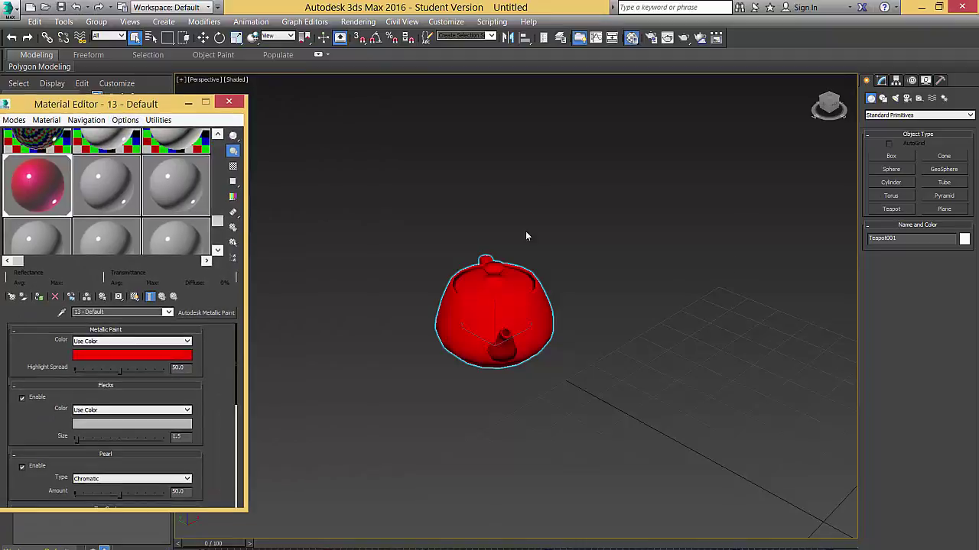
pyautogui.click(230, 102)
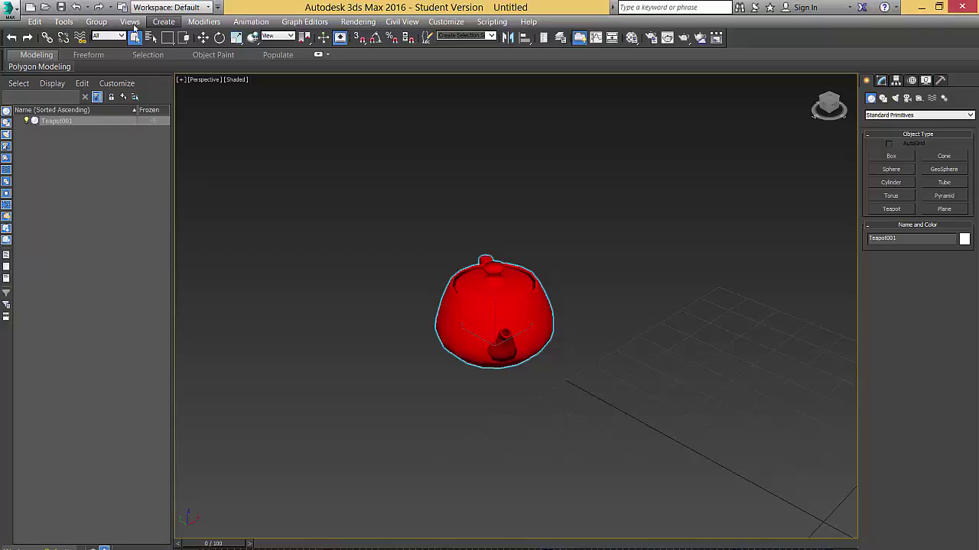
# Create a Target Camera near the centre of the grid, pointing towards the teapot.
pyautogui.click(164, 22)
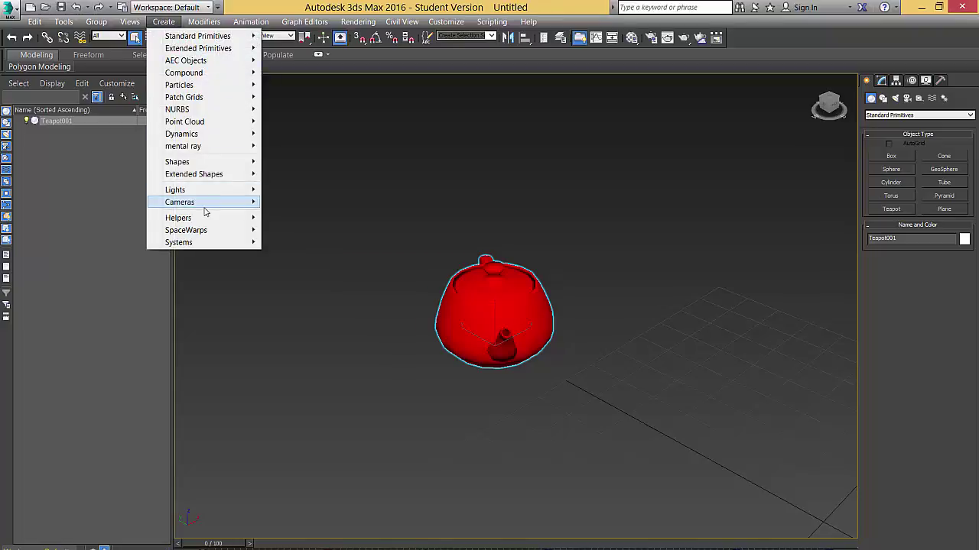
pyautogui.moveTo(251, 204)
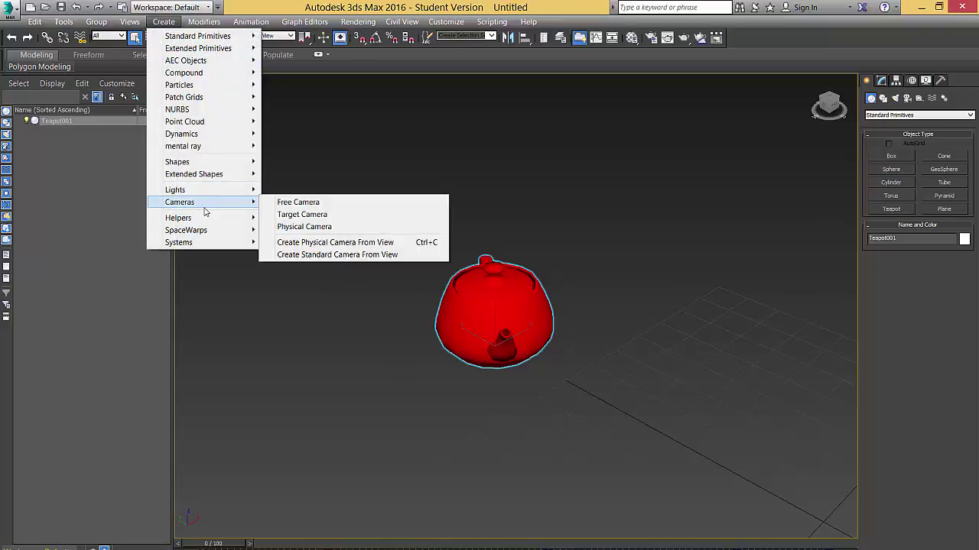
pyautogui.click(302, 215)
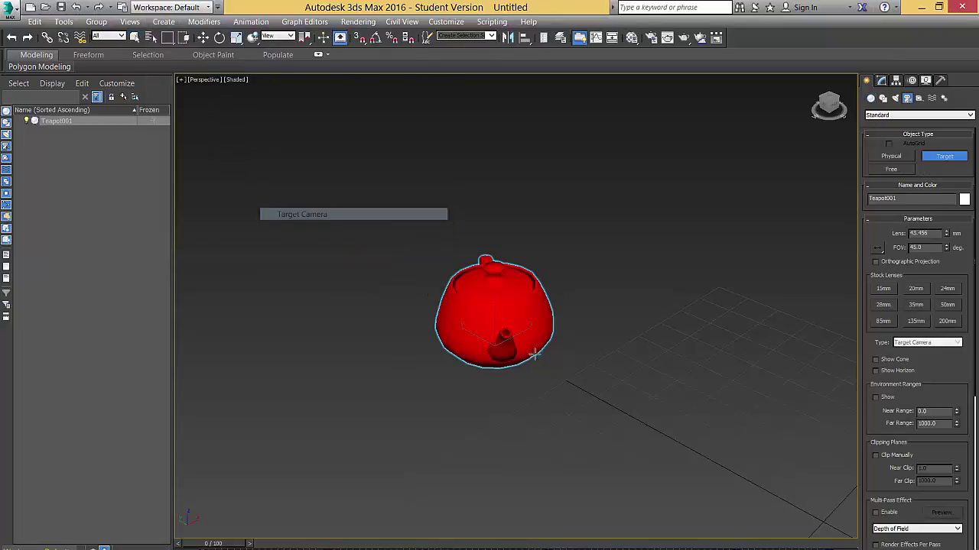
pyautogui.scroll(-5, 526, 354)
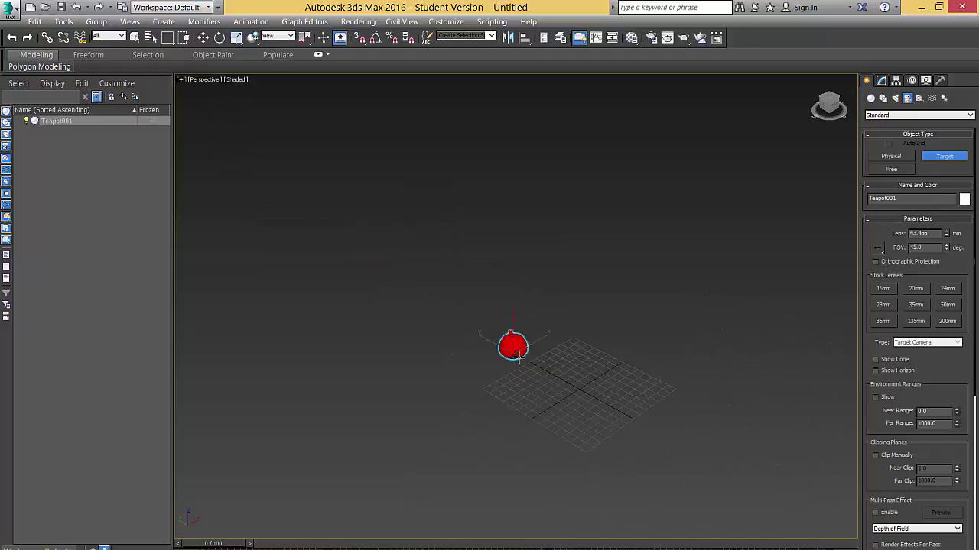
pyautogui.click(574, 393)
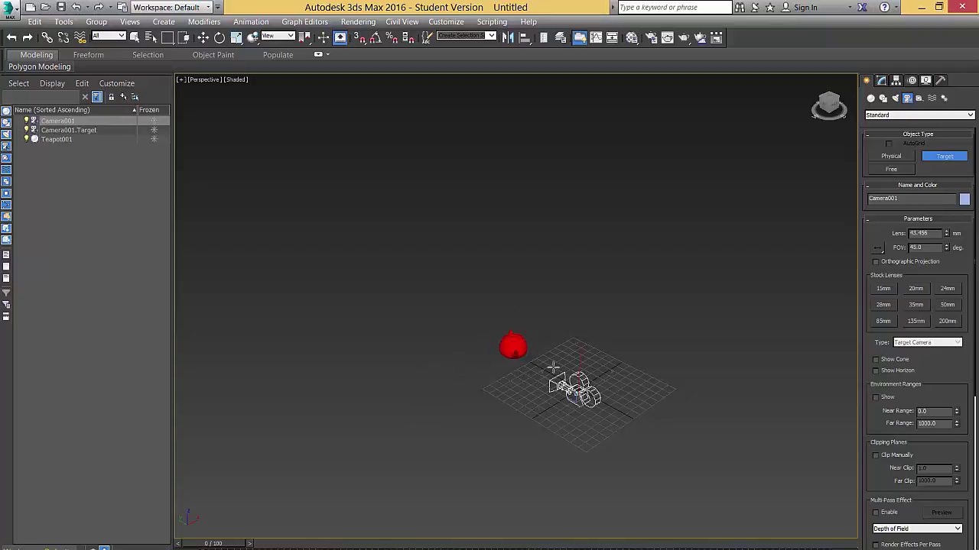
# Switch the Perspective viewport to the Camera001 view and adjust the camera so more ground grid shows beneath the teapot.
pyautogui.click(210, 82)
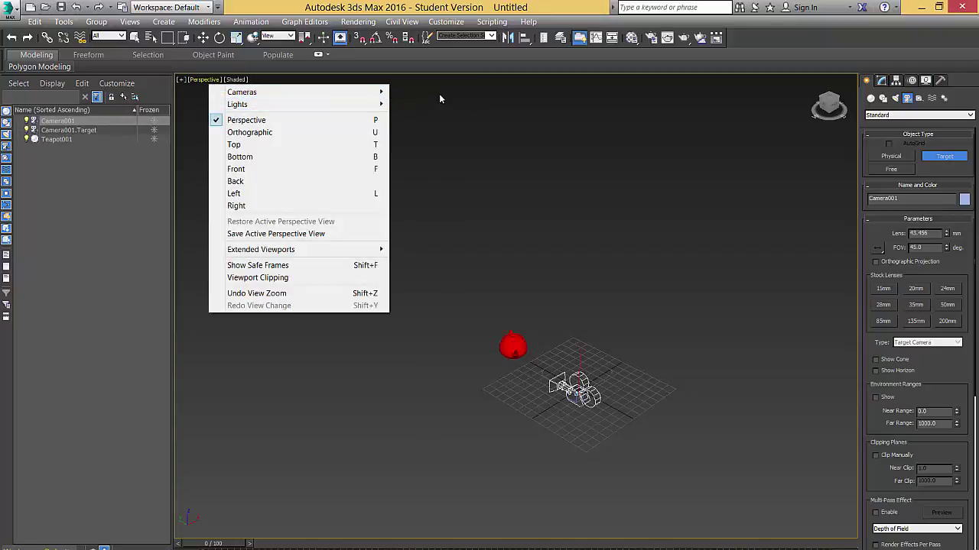
pyautogui.click(407, 93)
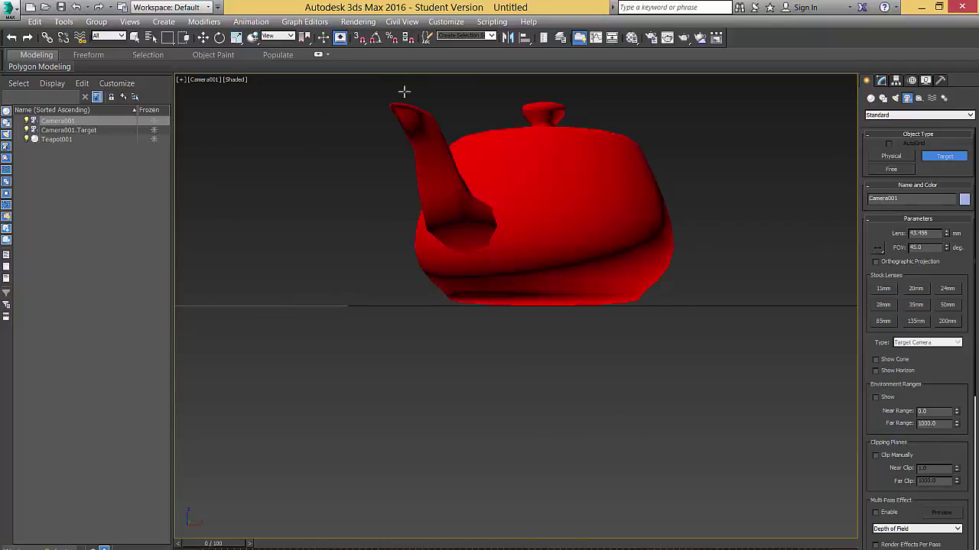
pyautogui.moveTo(326, 190); pyautogui.dragTo(319, 295, button='middle')
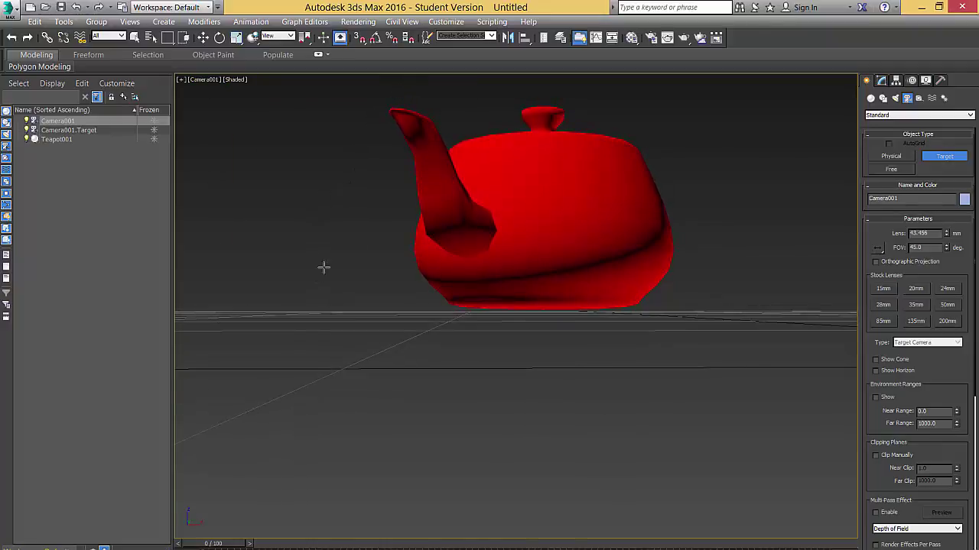
pyautogui.rightClick(308, 299)
pyautogui.moveTo(350, 193); pyautogui.dragTo(405, 528, button='middle')
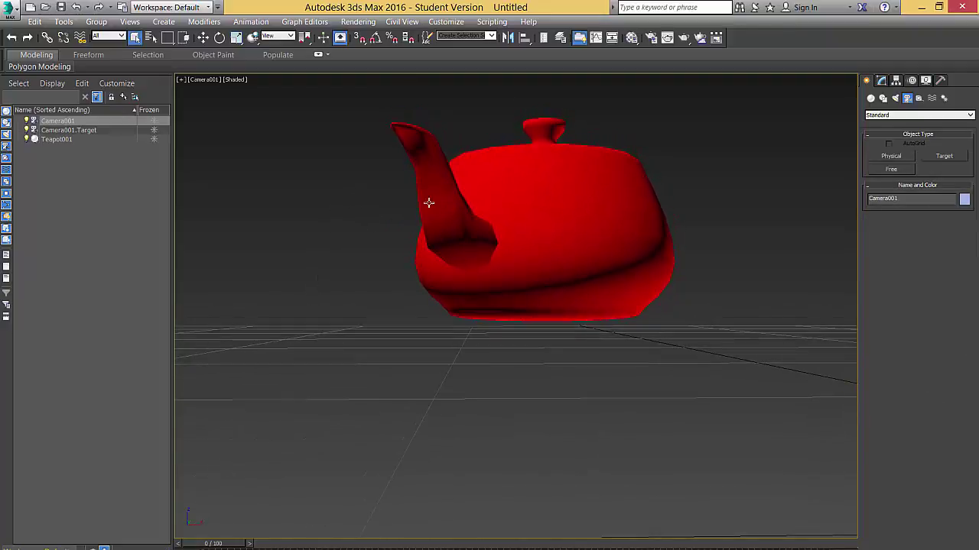
pyautogui.moveTo(428, 203); pyautogui.dragTo(389, 304, button='middle')
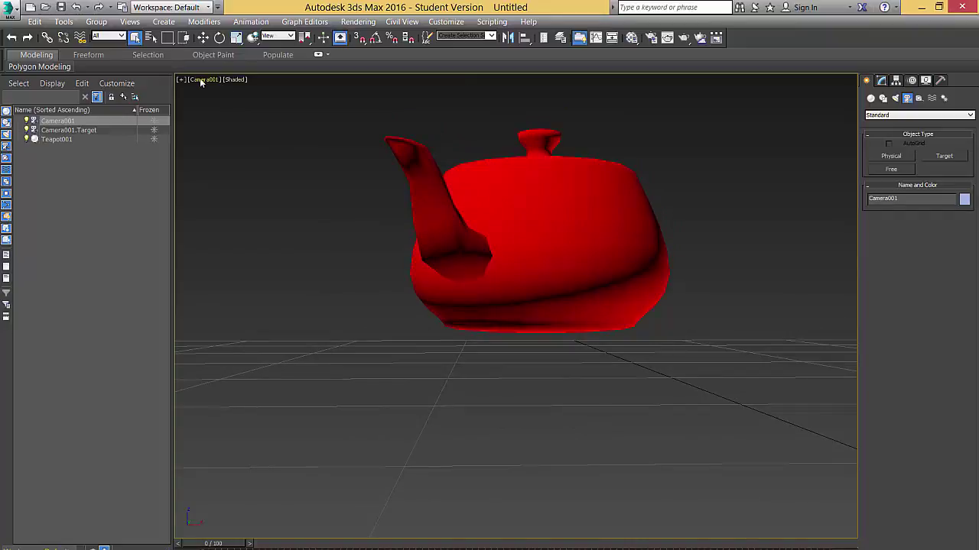
pyautogui.click(200, 79)
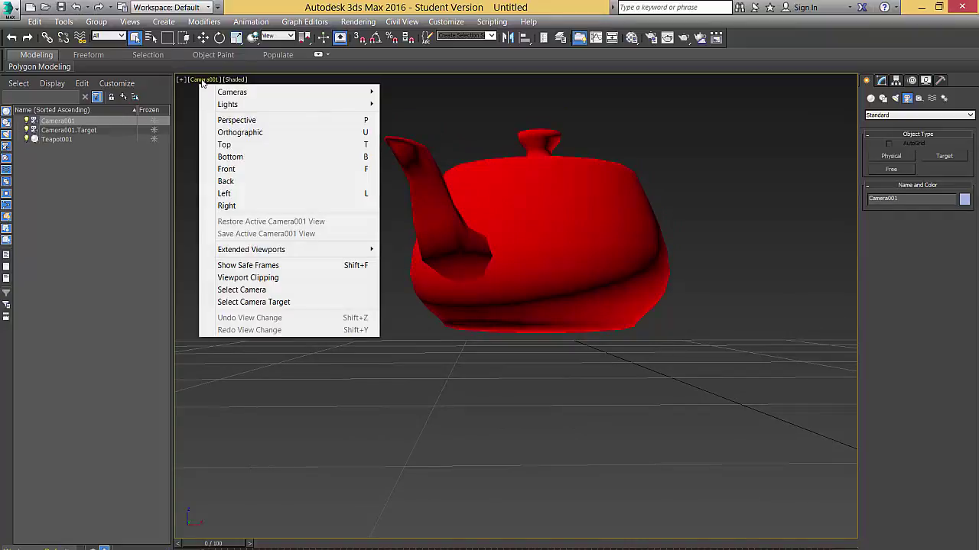
pyautogui.click(341, 406)
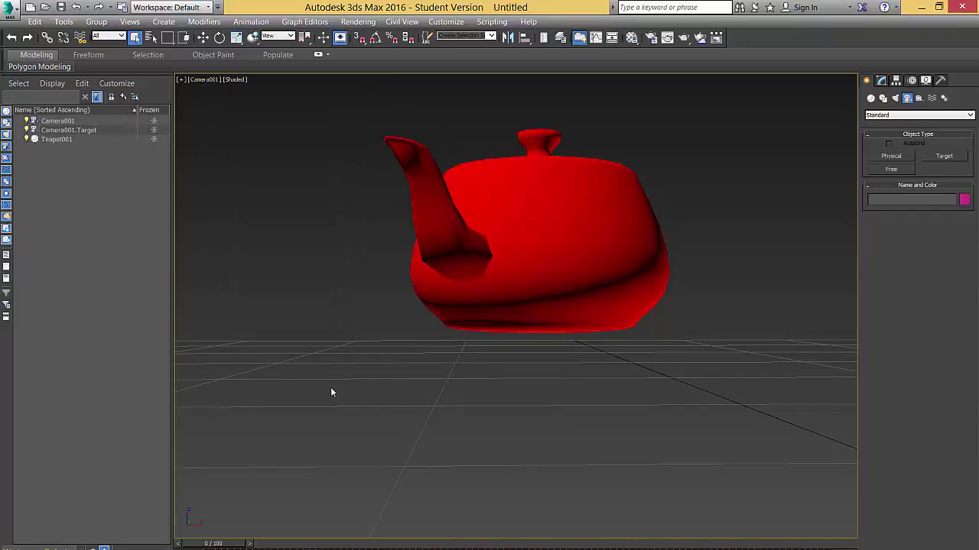
# Show all four viewports, select the camera with its target and move both down and left of the teapot in the Top view.
pyautogui.hotkey('alt', 'w')
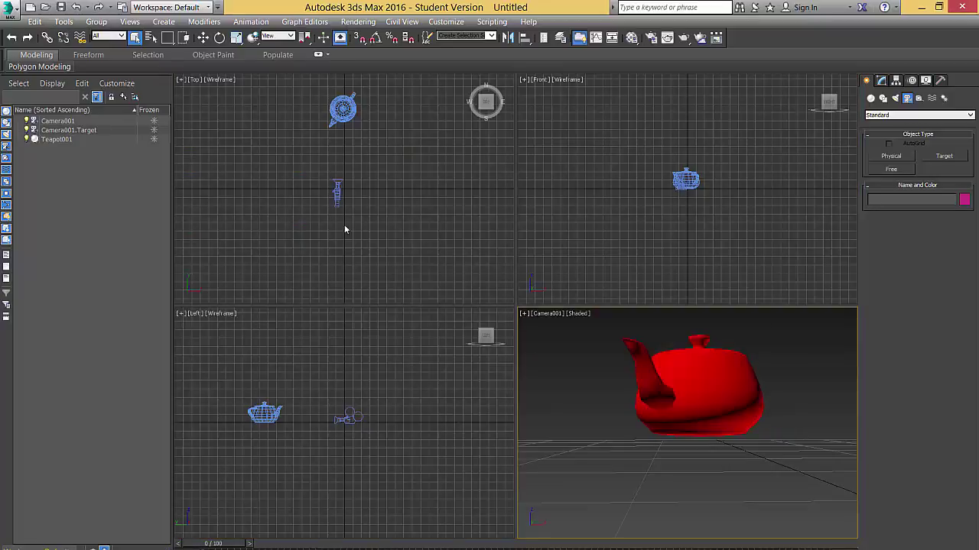
pyautogui.middleClick(339, 196)
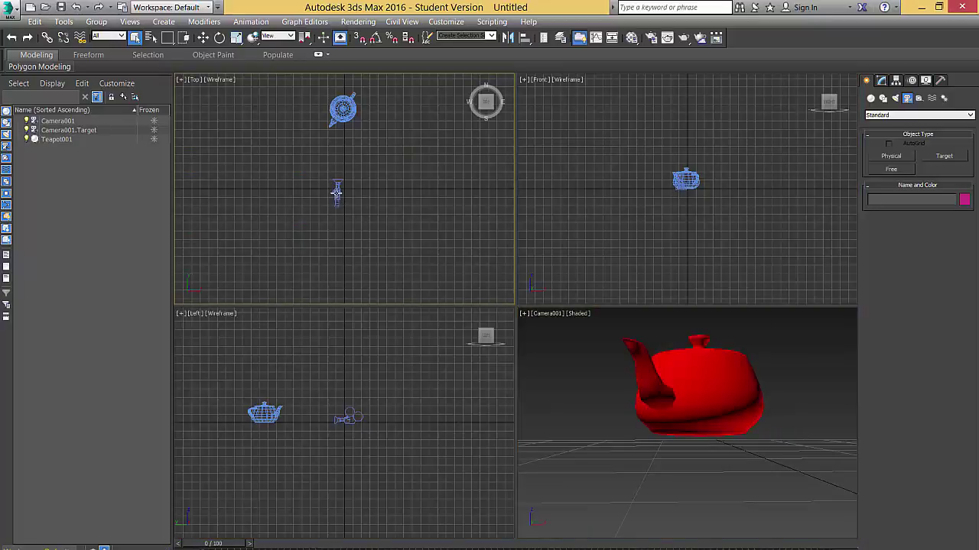
pyautogui.scroll(2, 338, 196)
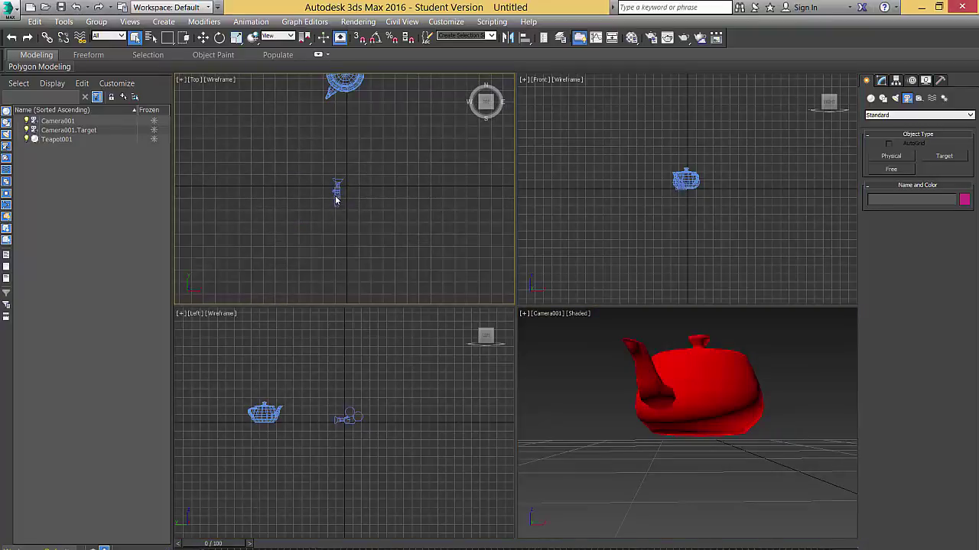
pyautogui.moveTo(303, 149); pyautogui.dragTo(396, 260)
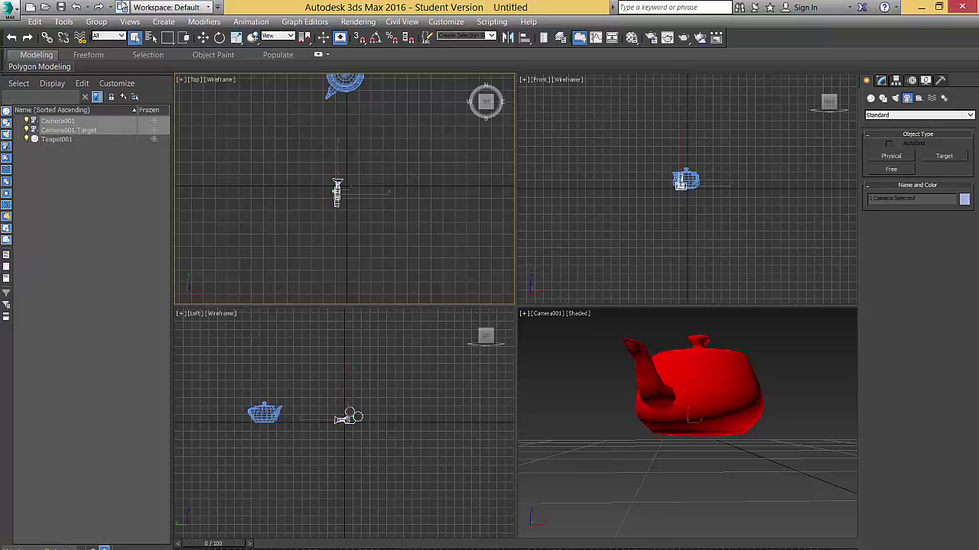
pyautogui.click(202, 37)
pyautogui.moveTo(338, 197); pyautogui.dragTo(414, 214)
pyautogui.moveTo(297, 237)
pyautogui.mouseDown()
pyautogui.moveTo(306, 211)
pyautogui.moveTo(340, 257)
pyautogui.moveTo(320, 203)
pyautogui.moveTo(321, 214)
pyautogui.moveTo(332, 193)
pyautogui.moveTo(271, 180)
pyautogui.moveTo(290, 219)
pyautogui.moveTo(397, 211)
pyautogui.moveTo(369, 225)
pyautogui.moveTo(270, 222)
pyautogui.moveTo(371, 221)
pyautogui.moveTo(307, 220)
pyautogui.mouseUp()
pyautogui.scroll(-3, 354, 213)
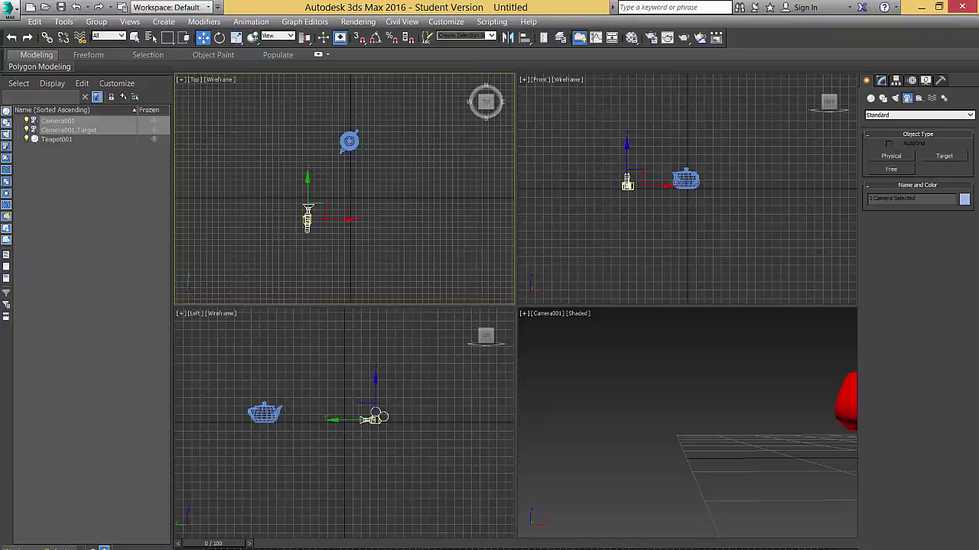
# Turn on Auto Key and, at frame 56, move the camera and its target directly below the teapot in the Top view.
pyautogui.press('n')
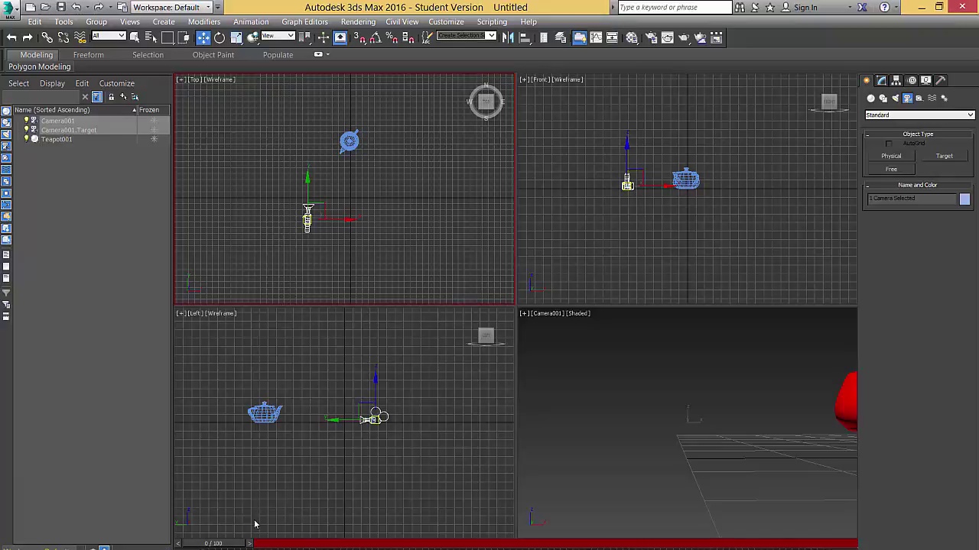
pyautogui.moveTo(220, 545); pyautogui.dragTo(550, 543)
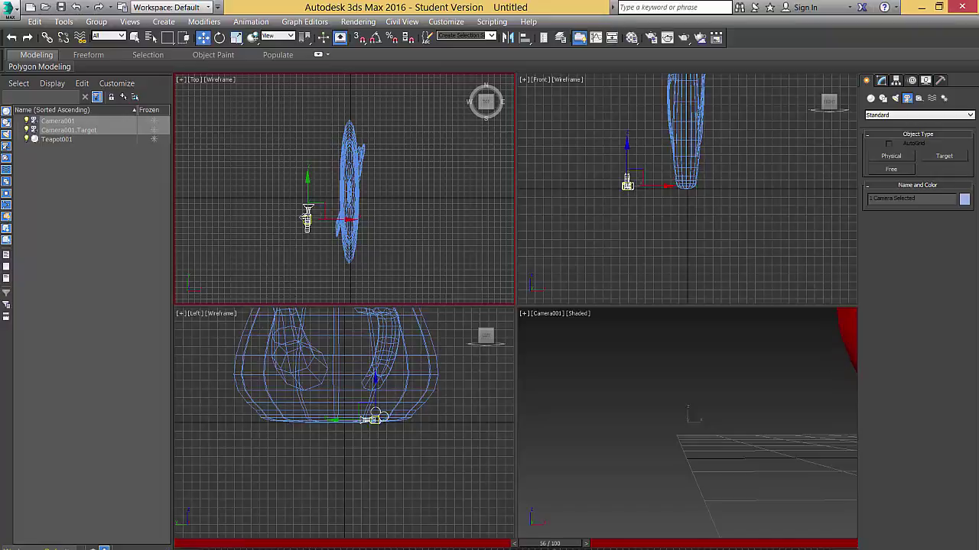
pyautogui.moveTo(306, 218); pyautogui.dragTo(348, 301)
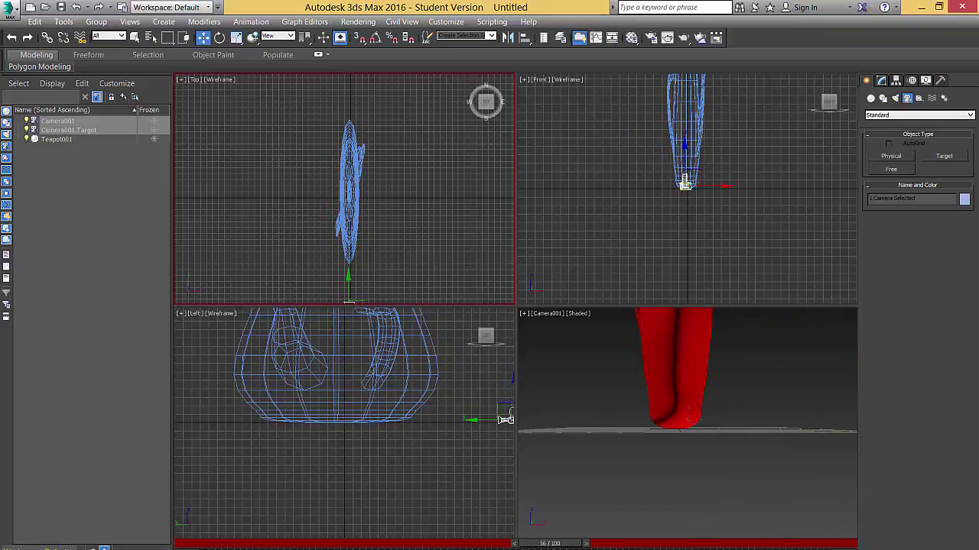
# Go to frame 100, turn off Auto Key and scrub between frames 0 and 100 to review the camera animation.
pyautogui.moveTo(556, 545); pyautogui.dragTo(821, 545)
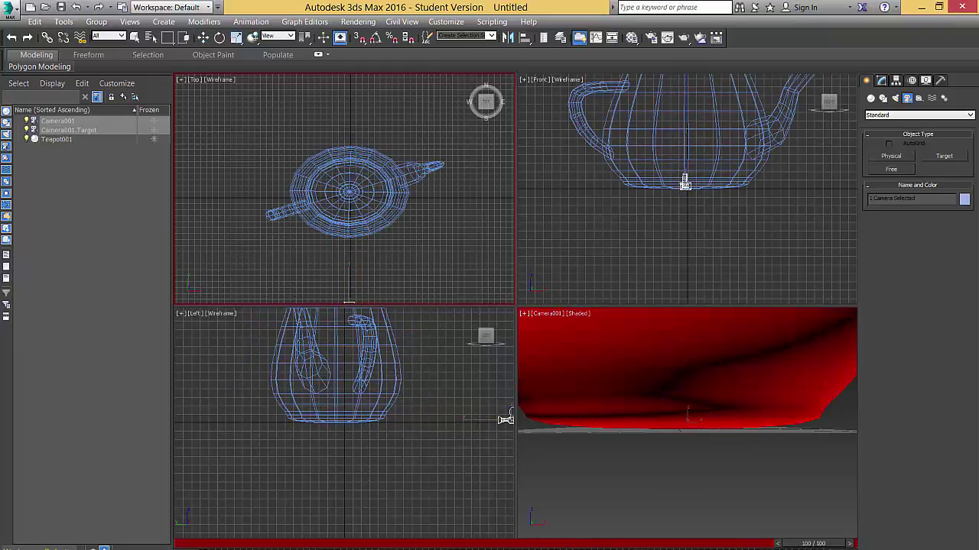
pyautogui.press('w')
pyautogui.press('n')
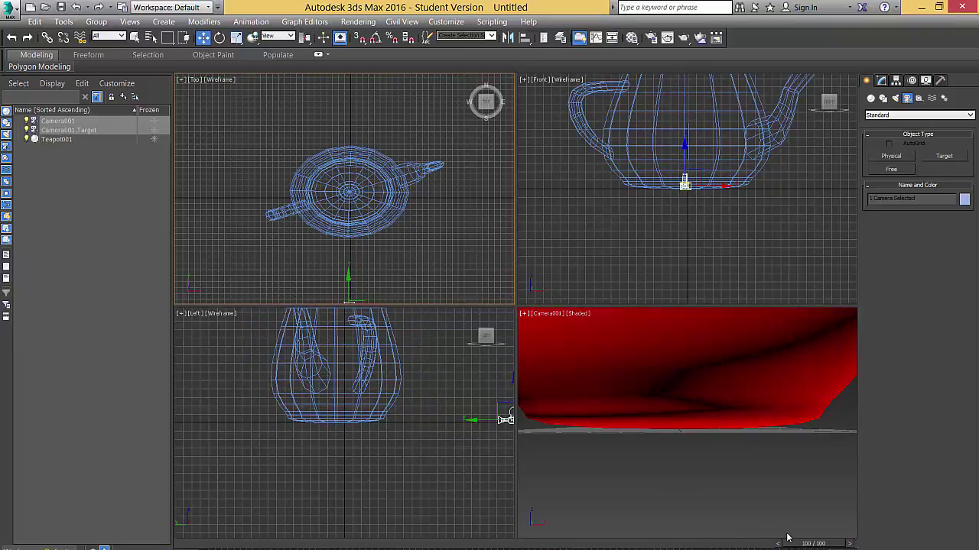
pyautogui.moveTo(810, 544); pyautogui.dragTo(92, 517)
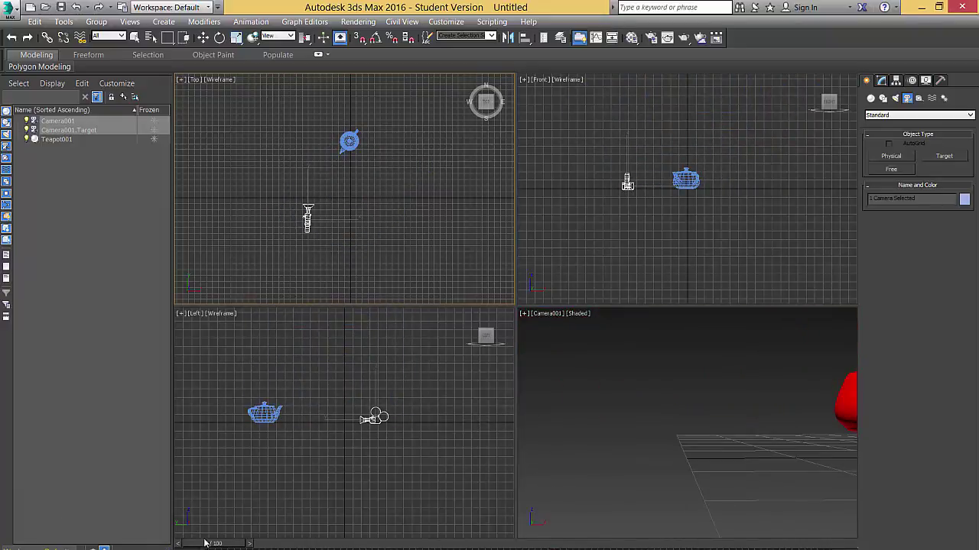
pyautogui.moveTo(208, 543); pyautogui.dragTo(887, 529)
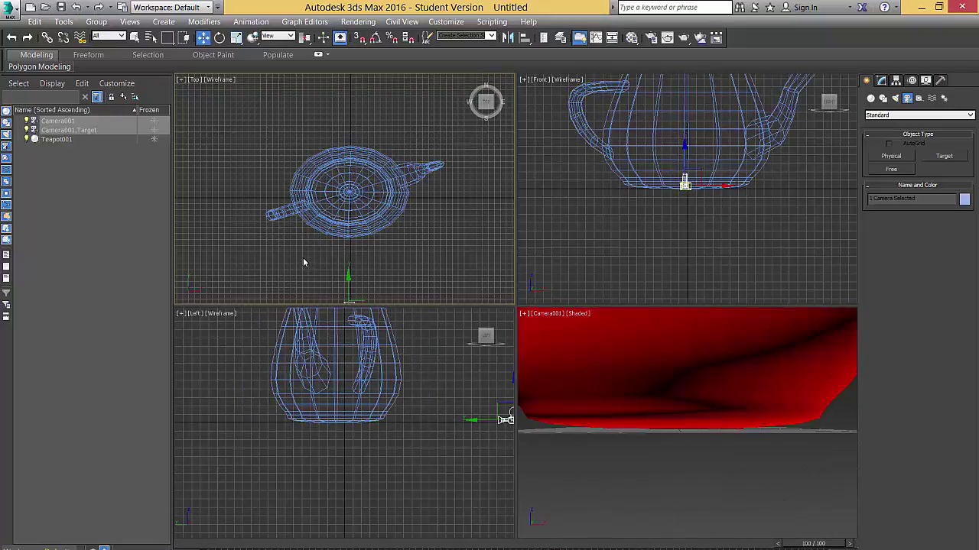
# Return the animation to frame 0 and open Render Setup, placing its window near the middle of the viewports.
pyautogui.scroll(-6, 303, 257)
pyautogui.scroll(5, 317, 222)
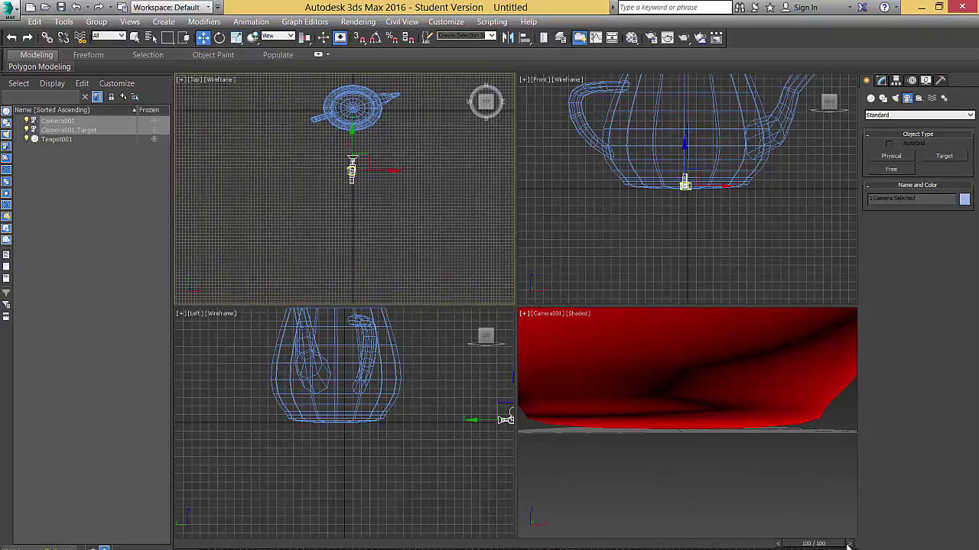
pyautogui.moveTo(821, 543); pyautogui.dragTo(213, 543)
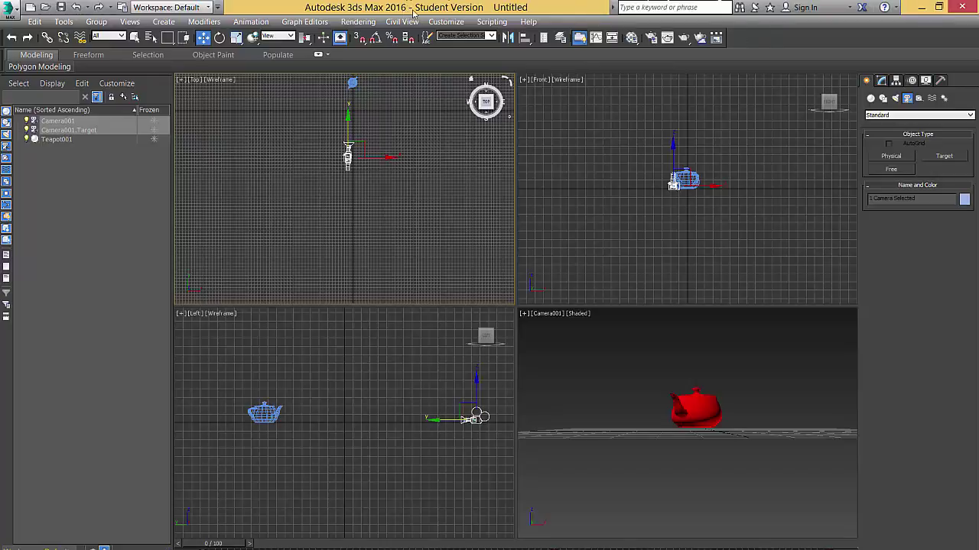
pyautogui.click(358, 22)
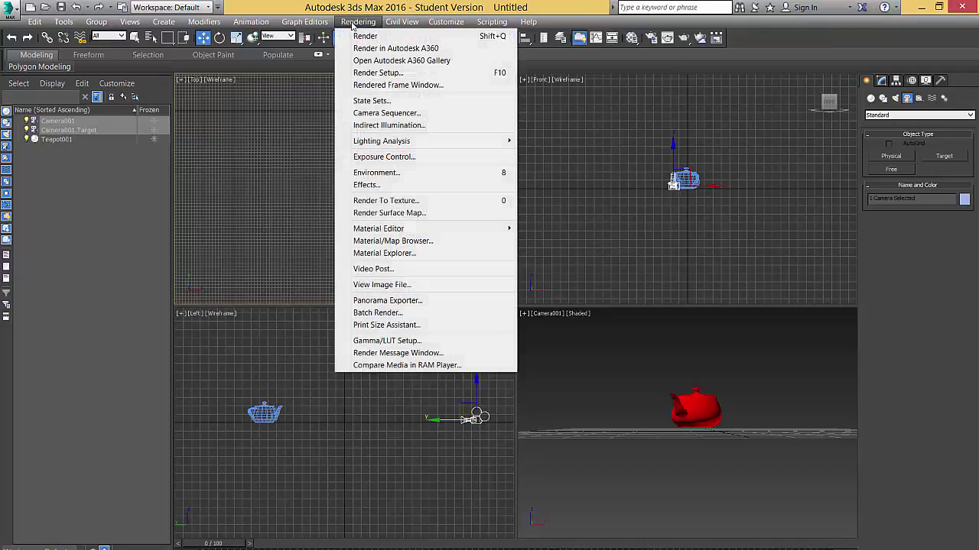
pyautogui.click(367, 73)
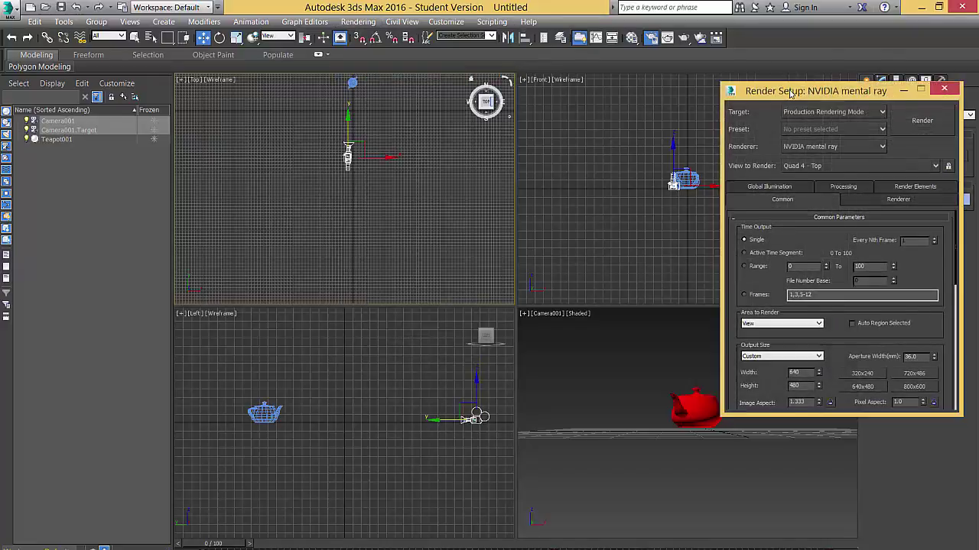
pyautogui.moveTo(789, 94); pyautogui.dragTo(527, 103)
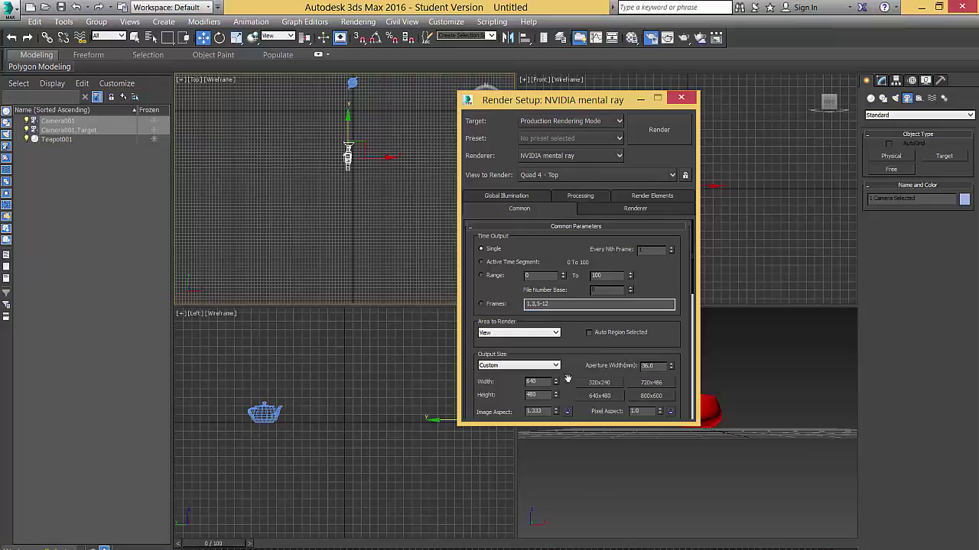
# Set the render's time output to the range 0 to 100, keep View as the area, and choose a 320x240 output size.
pyautogui.moveTo(574, 382); pyautogui.dragTo(567, 269)
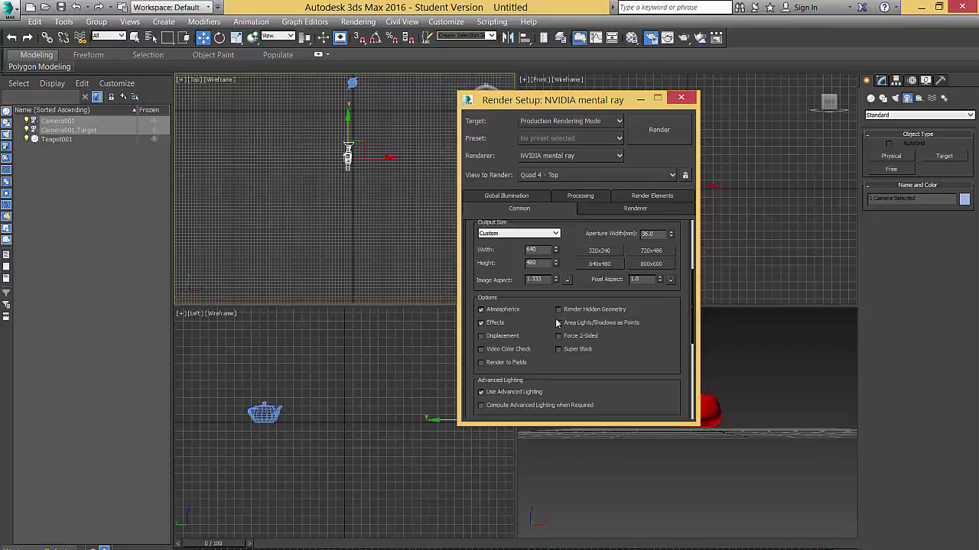
pyautogui.moveTo(548, 313); pyautogui.dragTo(546, 543)
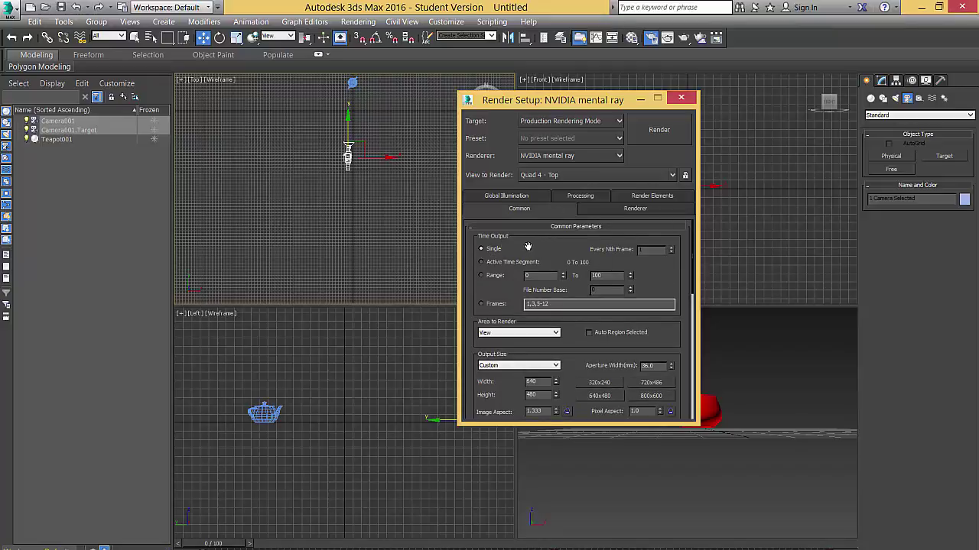
pyautogui.click(482, 277)
pyautogui.click(530, 335)
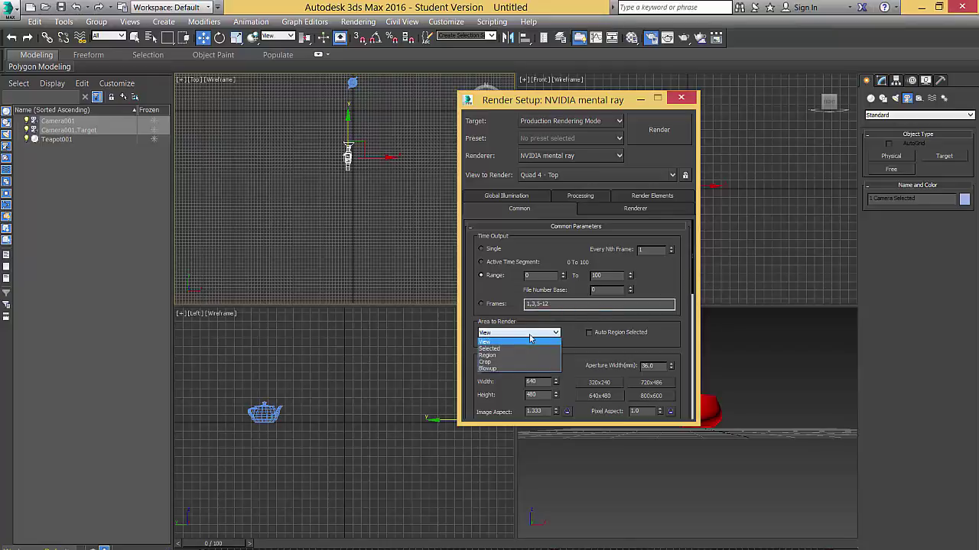
pyautogui.click(529, 337)
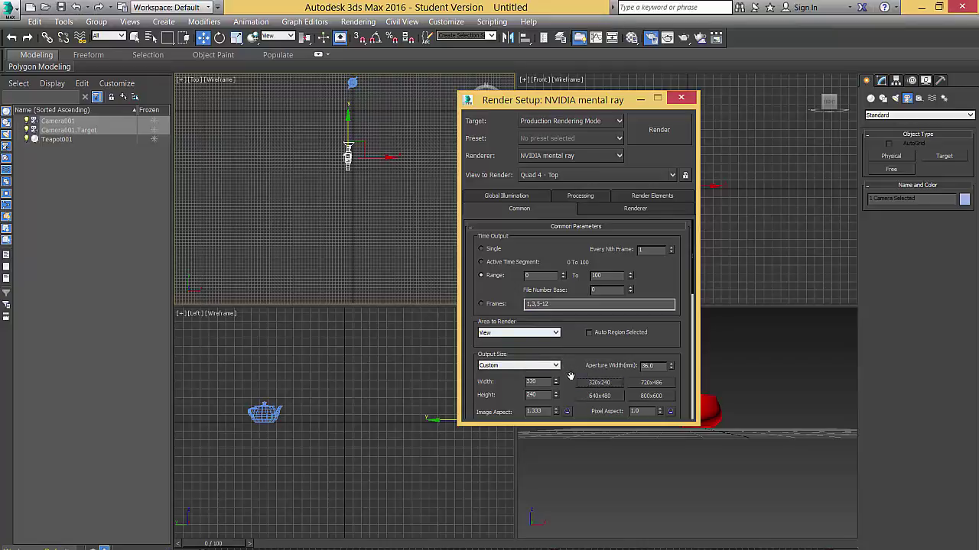
# Start choosing a render output file and browse to the MAX folder on the Desktop.
pyautogui.moveTo(566, 376); pyautogui.dragTo(574, 253)
pyautogui.moveTo(607, 393); pyautogui.dragTo(607, 265)
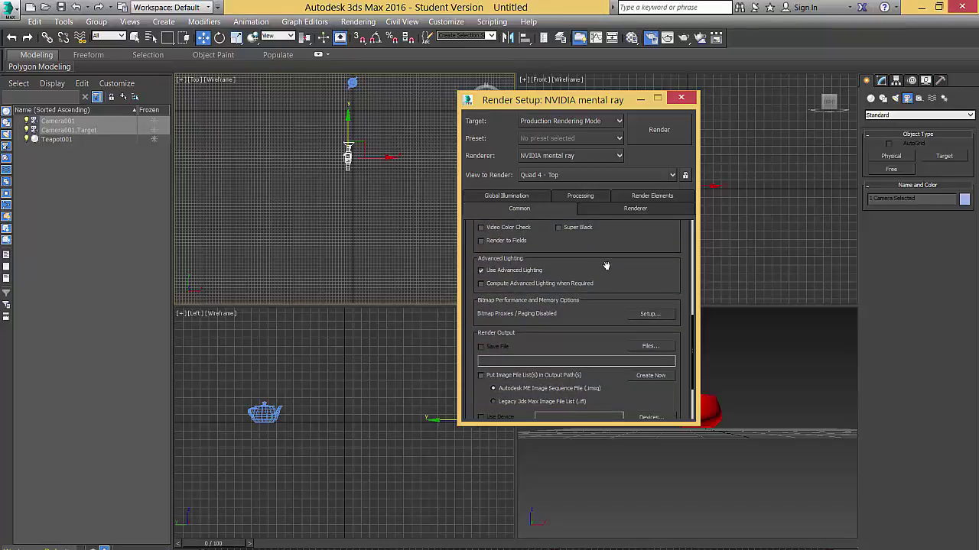
pyautogui.moveTo(602, 350)
pyautogui.mouseDown()
pyautogui.moveTo(596, 279)
pyautogui.moveTo(592, 366)
pyautogui.mouseUp()
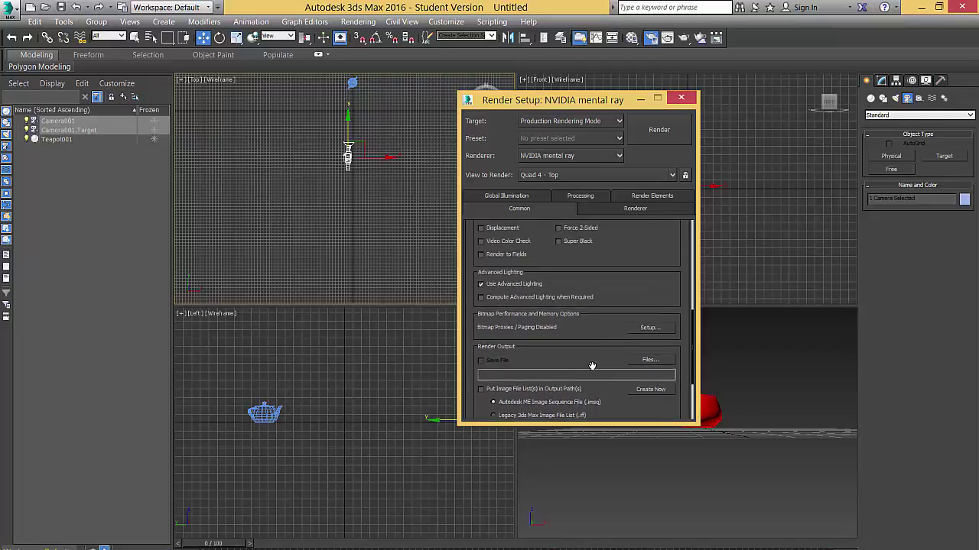
pyautogui.click(648, 360)
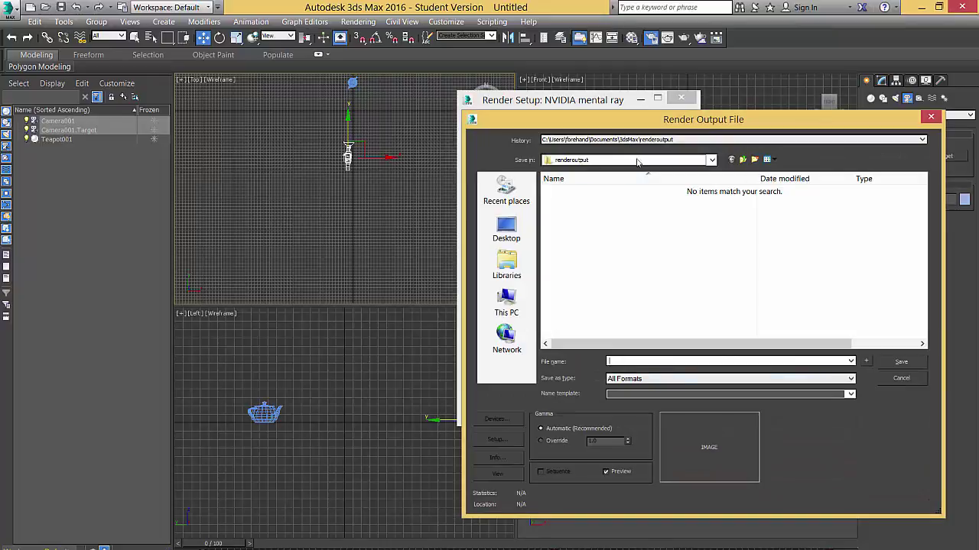
pyautogui.click(525, 236)
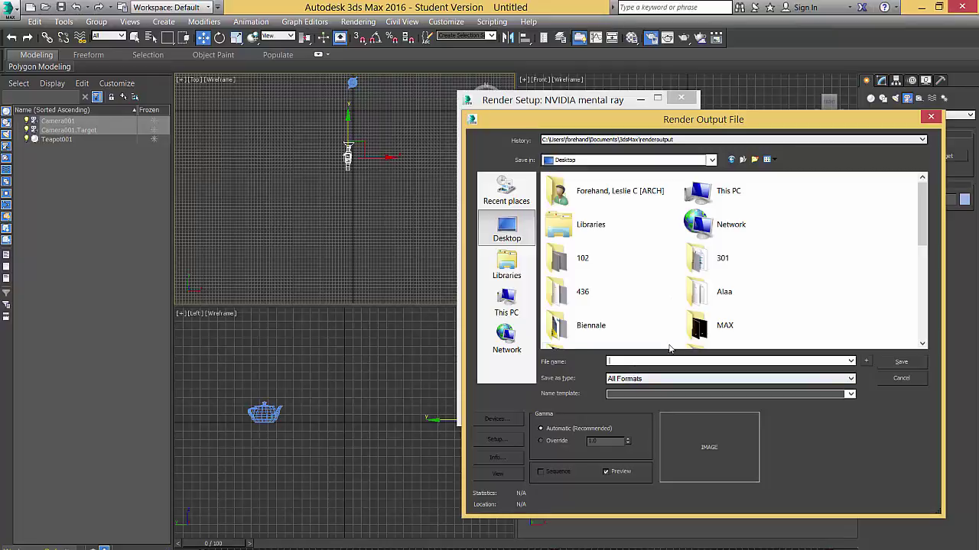
pyautogui.click(695, 336)
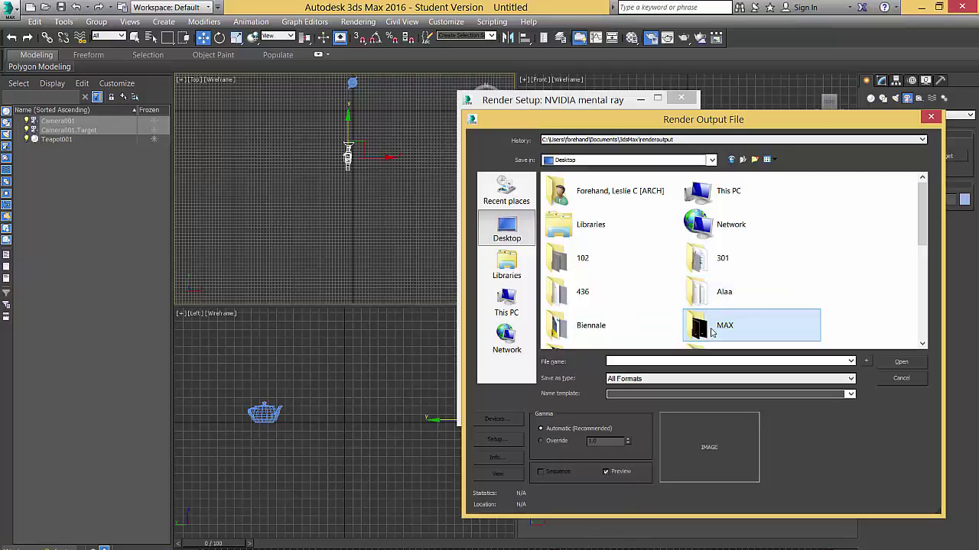
pyautogui.doubleClick(713, 329)
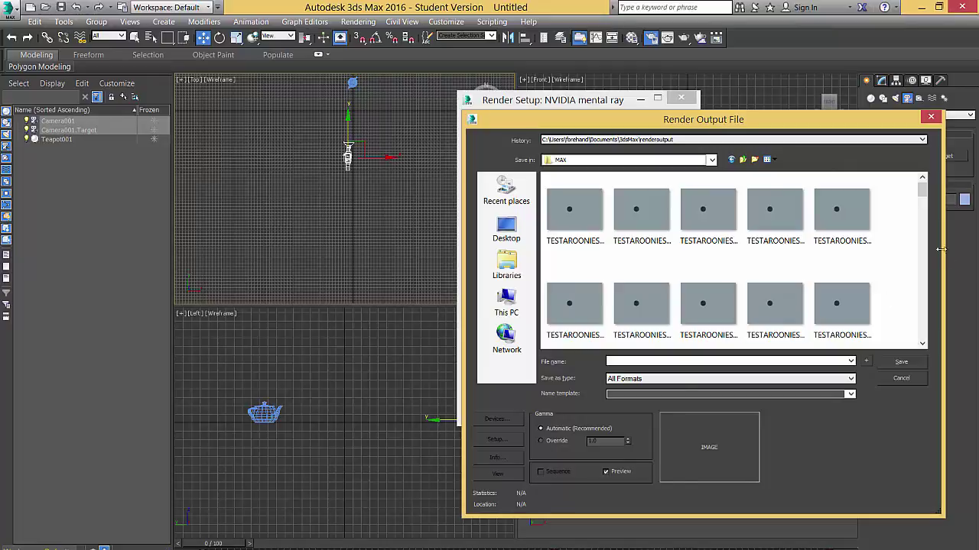
# Create a folder named Render two inside the MAX folder and open it.
pyautogui.rightClick(894, 266)
pyautogui.moveTo(894, 379)
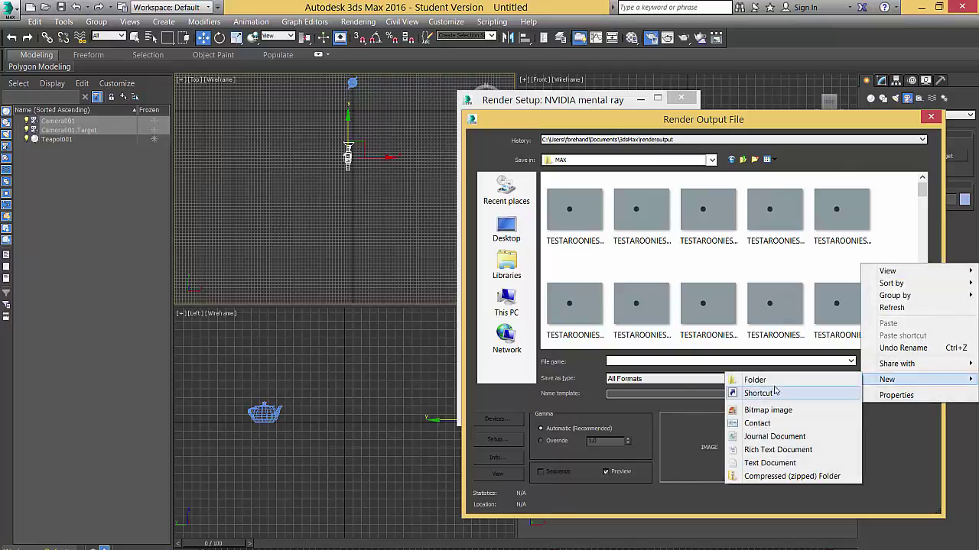
pyautogui.click(776, 380)
pyautogui.write('Ren')
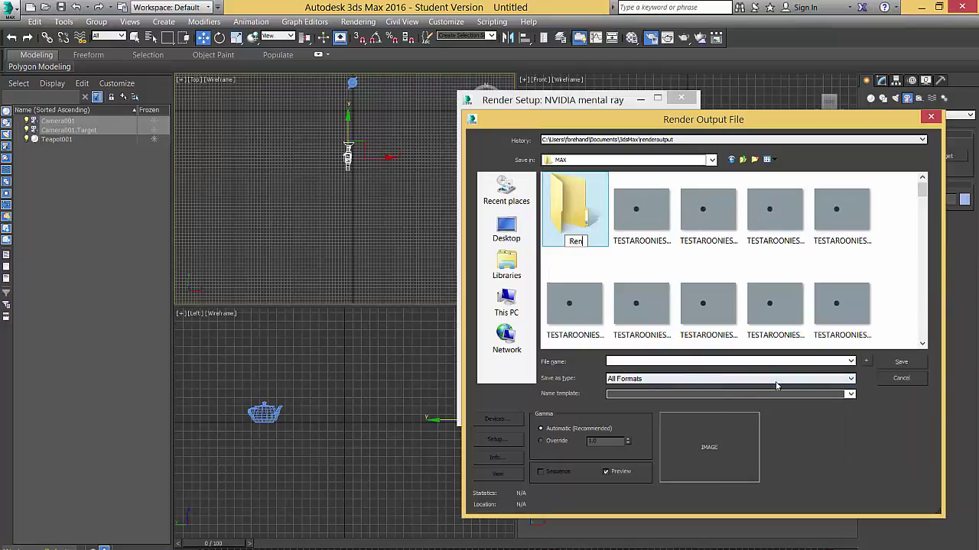
pyautogui.write('der two')
pyautogui.press('Return')
pyautogui.doubleClick(566, 216)
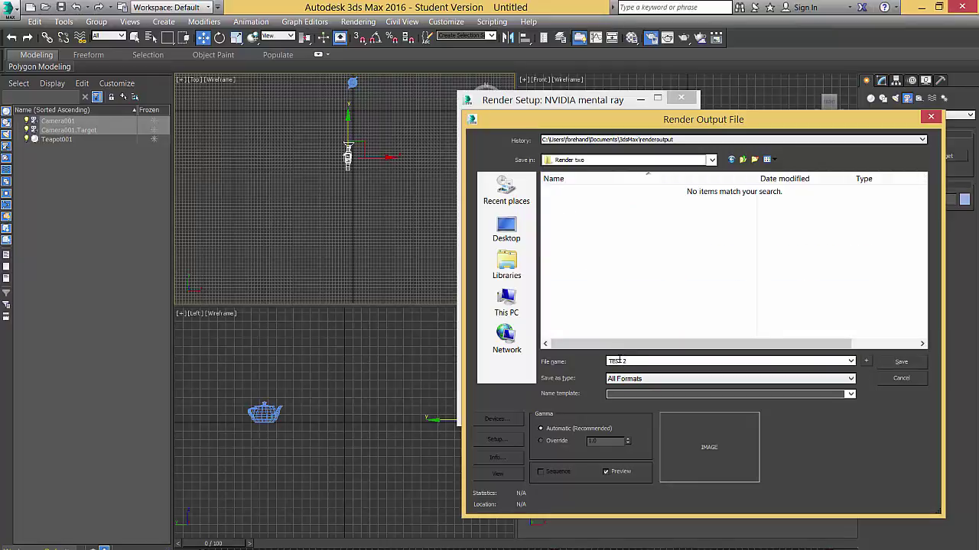
# Save the render output as TEST 2 in TIF Image File format, using 8-bit Color without compression.
pyautogui.click(640, 379)
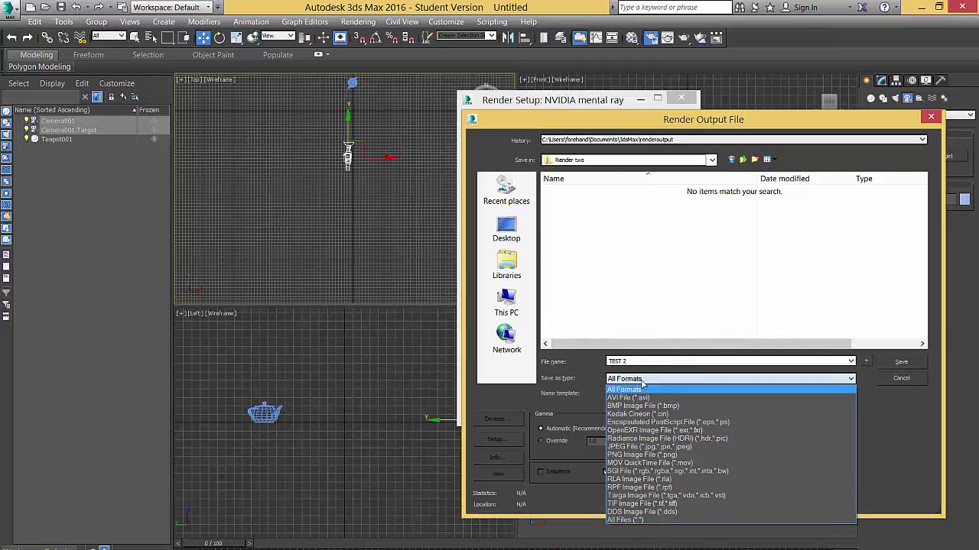
pyautogui.click(659, 505)
pyautogui.click(903, 361)
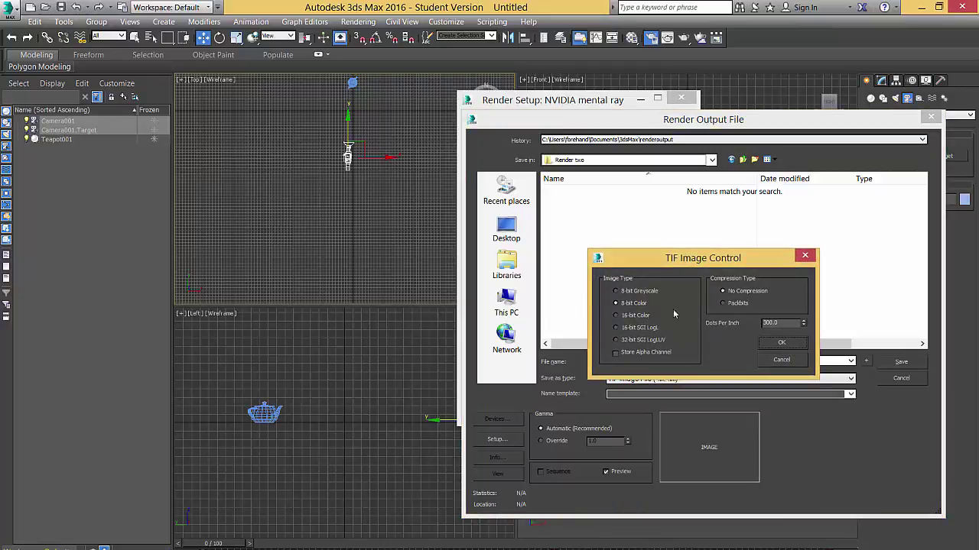
pyautogui.click(779, 342)
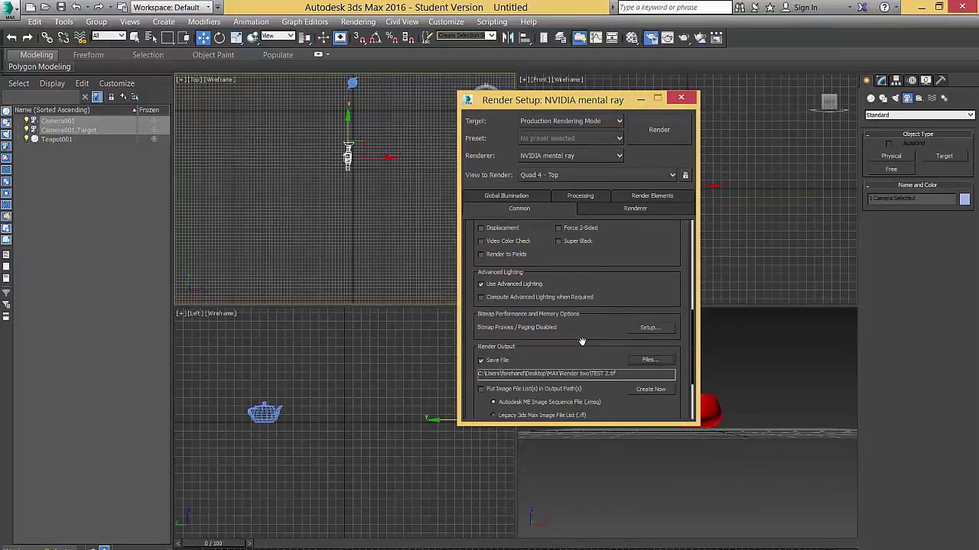
# Check the mental ray sampling settings, set the view to render to Quad 4 - Camera001, and start the render.
pyautogui.moveTo(582, 341); pyautogui.dragTo(587, 421)
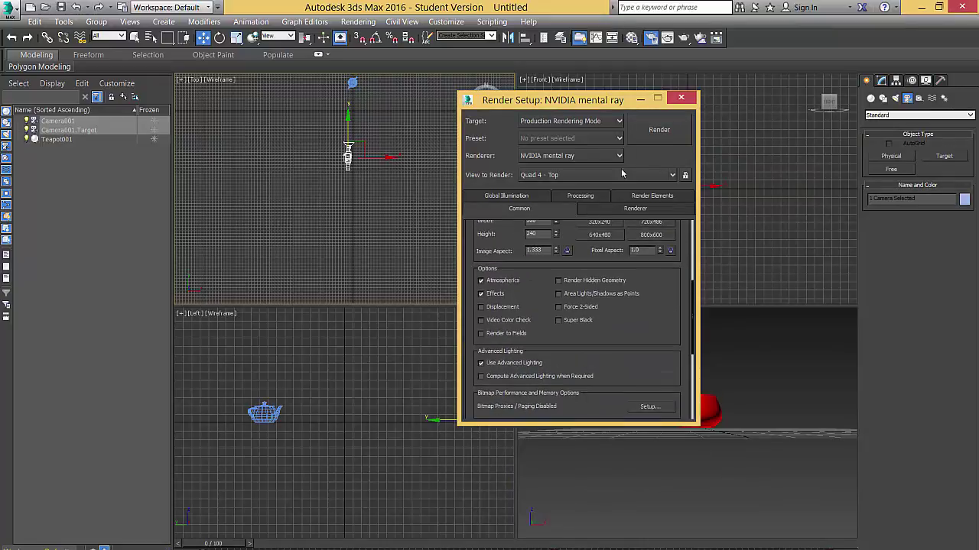
pyautogui.click(612, 210)
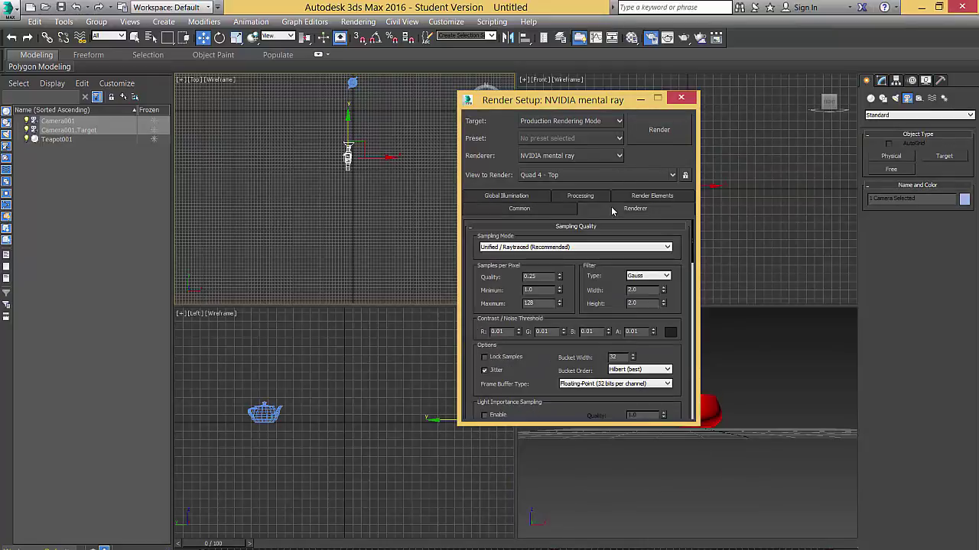
pyautogui.moveTo(552, 371); pyautogui.dragTo(552, 335)
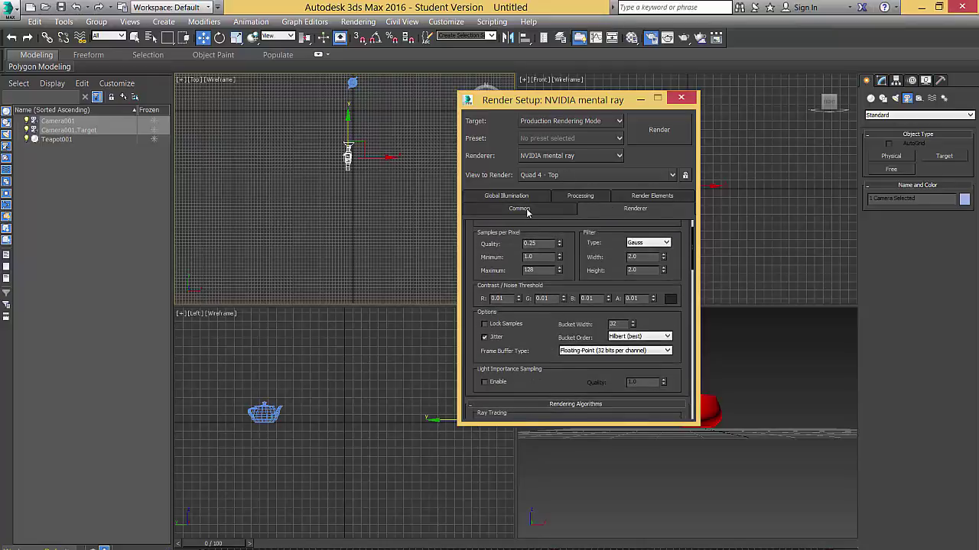
pyautogui.click(549, 177)
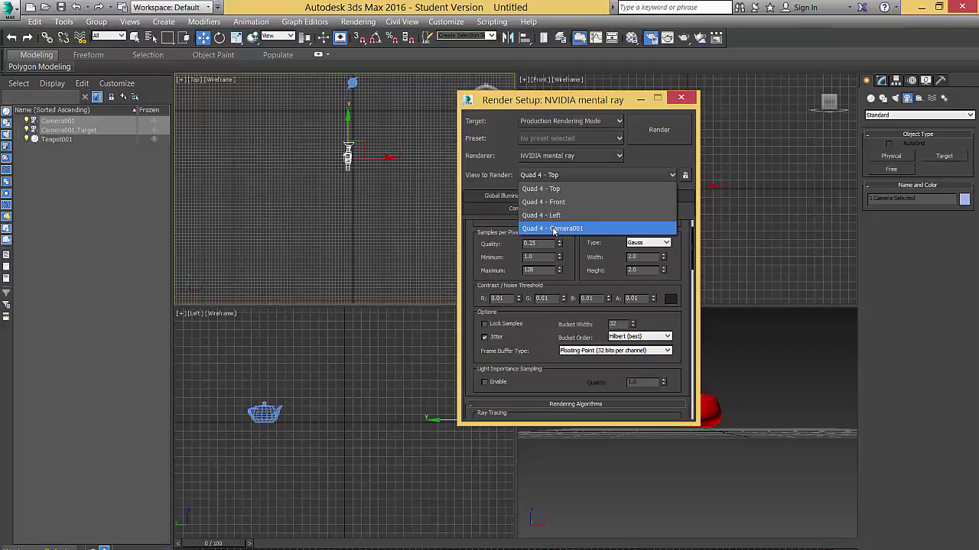
pyautogui.click(553, 229)
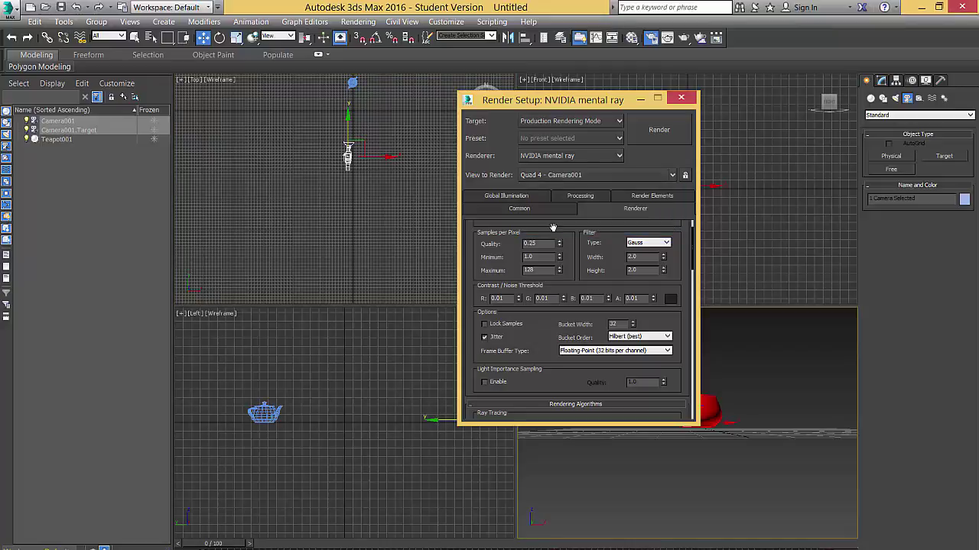
pyautogui.click(651, 130)
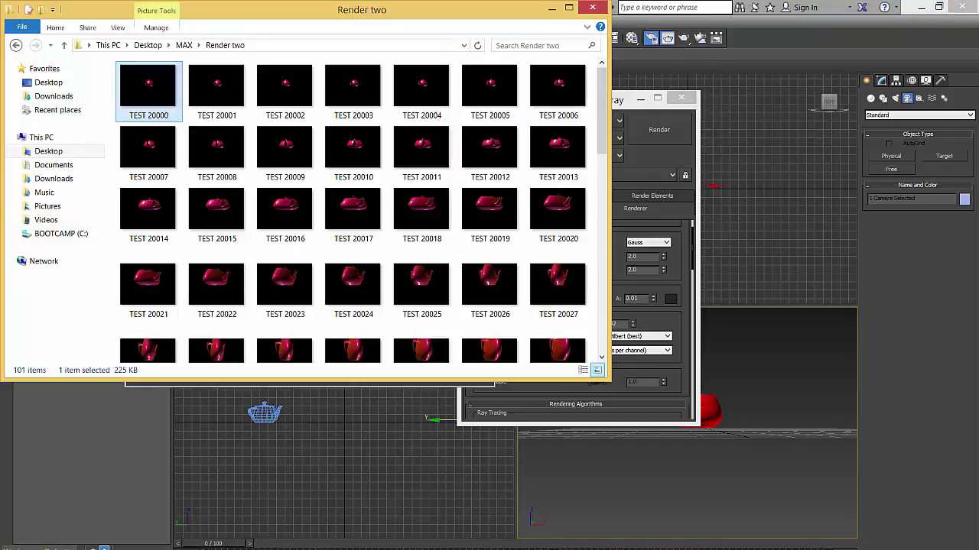
# Open the first rendered frame, TEST 20000, in Windows Photo Viewer and step forward through the sequence to examine the teapot animation.
pyautogui.doubleClick(150, 107)
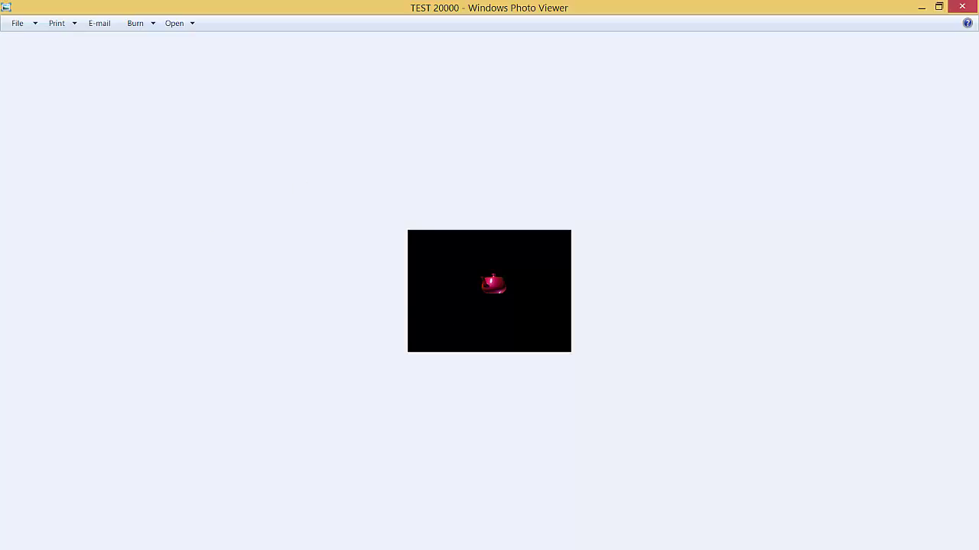
pyautogui.press('Right')
pyautogui.press('Right')
pyautogui.press('Right')
pyautogui.press('Right')
pyautogui.press('Right')
pyautogui.press('Right')
pyautogui.press('Right')
pyautogui.press('Right')
pyautogui.press('Right')
pyautogui.press('Right')
pyautogui.press('Right')
pyautogui.press('Right')
pyautogui.press('Right')
pyautogui.press('Right')
pyautogui.press('Right')
pyautogui.press('Right')
pyautogui.press('Right')
pyautogui.press('Right')
pyautogui.press('Right')
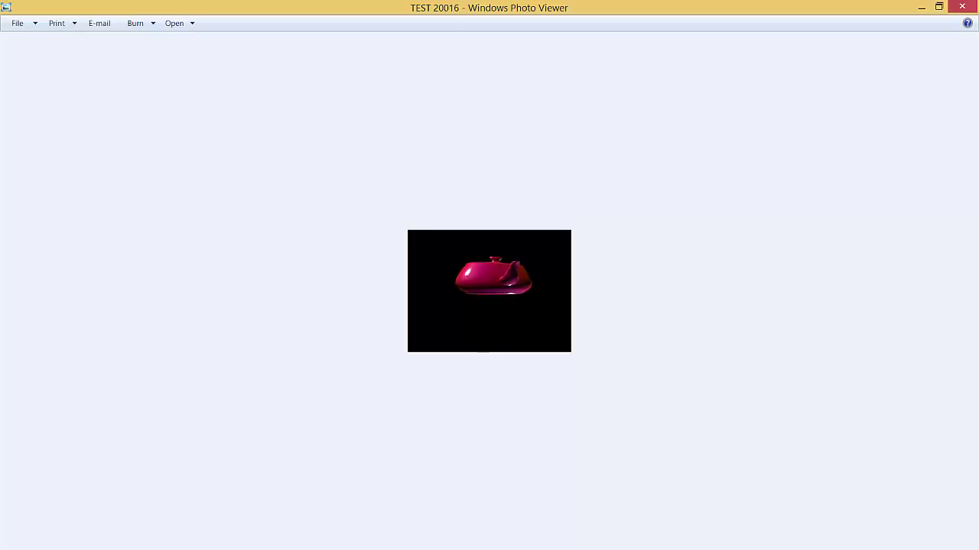
pyautogui.press('Right')
pyautogui.press('Right')
pyautogui.press('Right')
pyautogui.press('Right')
pyautogui.press('Right')
pyautogui.press('Right')
pyautogui.press('Right')
pyautogui.press('Right')
pyautogui.press('Right')
pyautogui.press('Right')
pyautogui.press('Right')
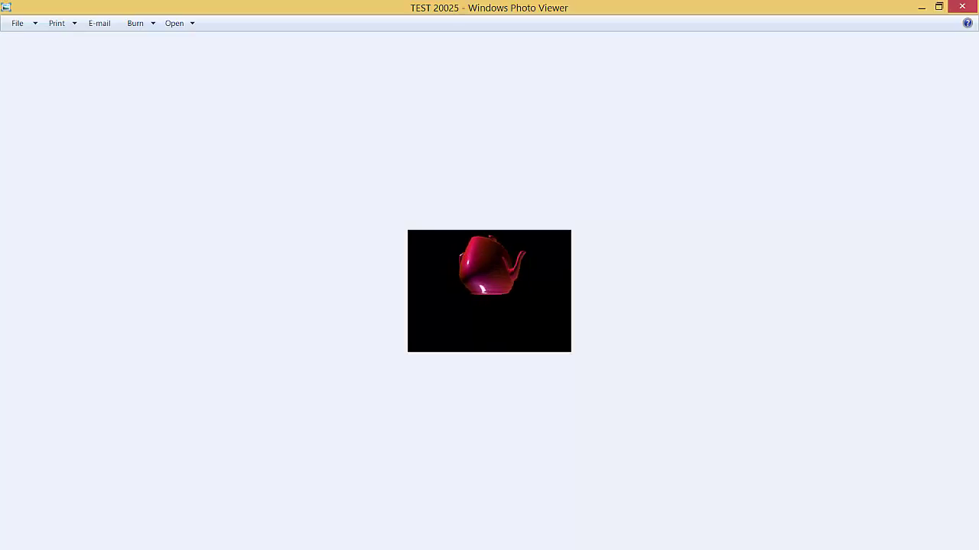
pyautogui.press('Right')
pyautogui.press('Right')
pyautogui.press('Right')
pyautogui.press('Right')
pyautogui.press('Right')
pyautogui.press('Right')
pyautogui.press('Right')
pyautogui.press('Right')
pyautogui.press('Right')
pyautogui.press('Right')
pyautogui.press('Right')
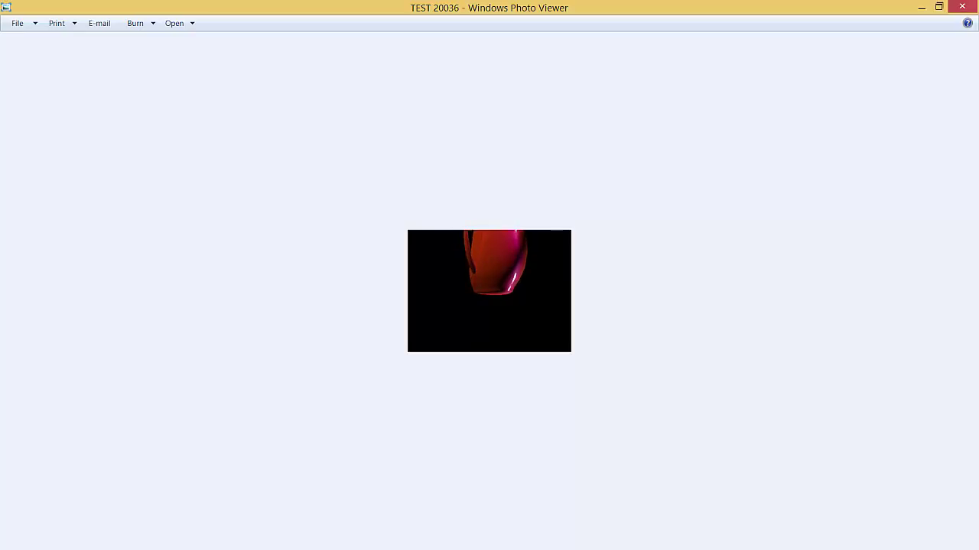
pyautogui.press('Right')
pyautogui.press('Right')
pyautogui.press('Right')
pyautogui.press('Right')
pyautogui.press('Right')
pyautogui.press('Right')
pyautogui.press('Right')
pyautogui.press('Right')
pyautogui.press('Right')
pyautogui.press('Right')
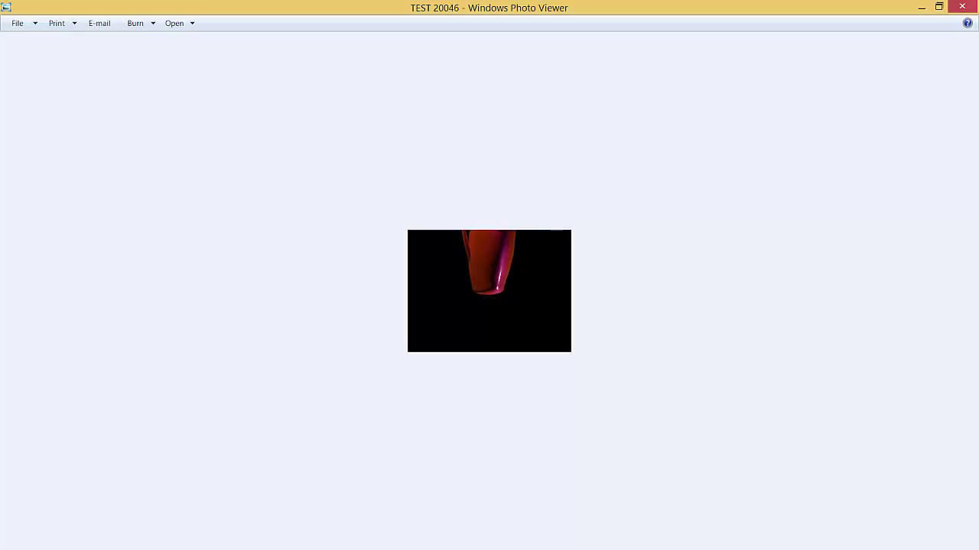
pyautogui.press('Right')
pyautogui.press('Right')
pyautogui.press('Right')
pyautogui.press('Right')
pyautogui.press('Right')
pyautogui.press('Right')
pyautogui.press('Right')
pyautogui.press('Right')
pyautogui.press('Right')
pyautogui.press('Right')
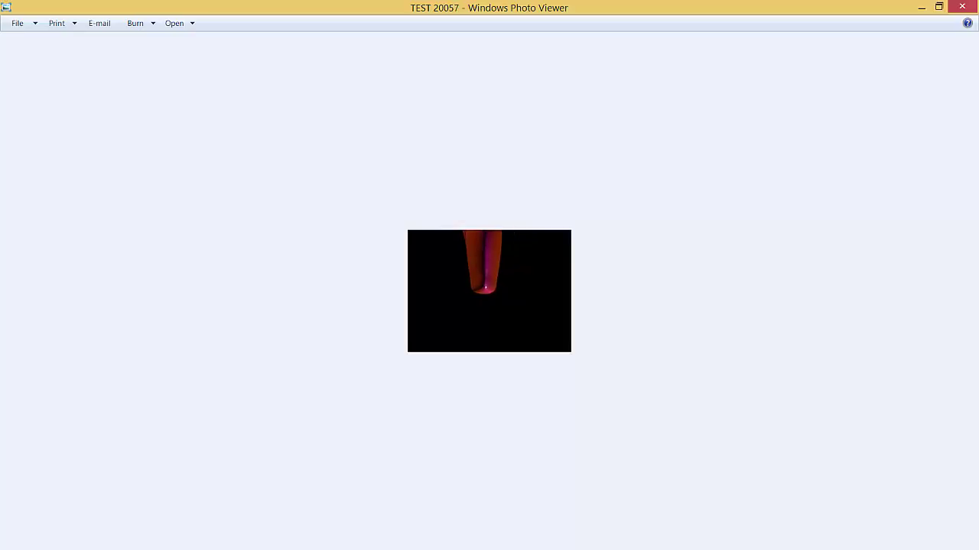
pyautogui.press('Right')
pyautogui.press('Right')
pyautogui.press('Right')
pyautogui.press('Right')
pyautogui.press('Right')
pyautogui.press('Right')
pyautogui.press('Right')
pyautogui.press('Right')
pyautogui.press('Right')
pyautogui.press('Right')
pyautogui.press('Right')
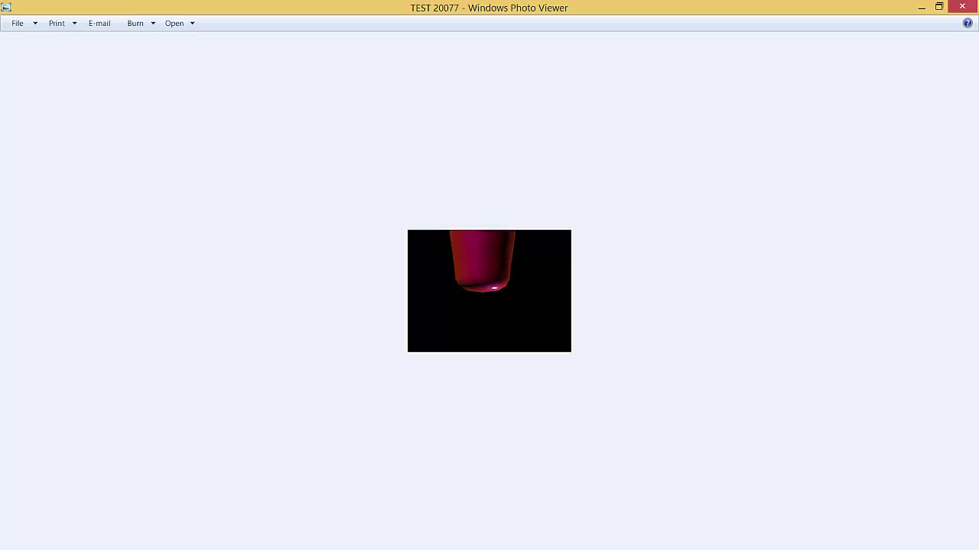
pyautogui.press('Right')
pyautogui.press('Right')
pyautogui.press('Right')
pyautogui.press('Right')
pyautogui.press('Right')
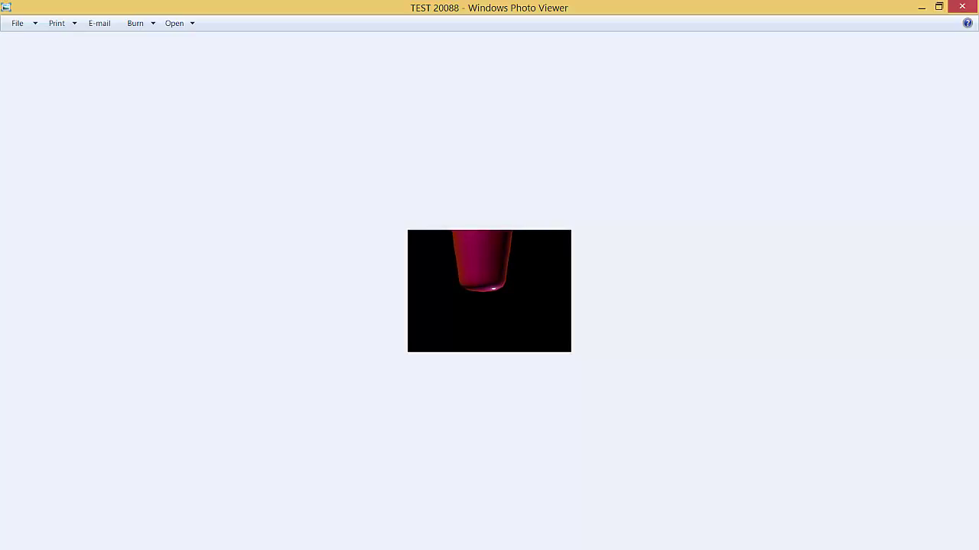
# Step forward through the remaining rendered frames to examine the animation, then close the viewer and return to 3ds Max.
pyautogui.press('Right')
pyautogui.press('Right')
pyautogui.press('Right')
pyautogui.press('Right')
pyautogui.press('Right')
pyautogui.press('Right')
pyautogui.press('Right')
pyautogui.press('Right')
pyautogui.press('Right')
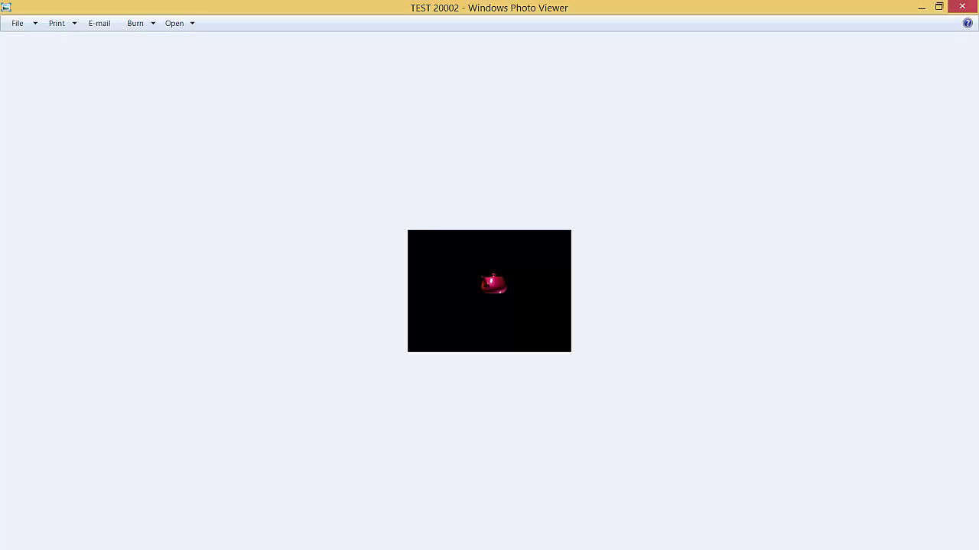
pyautogui.click(961, 5)
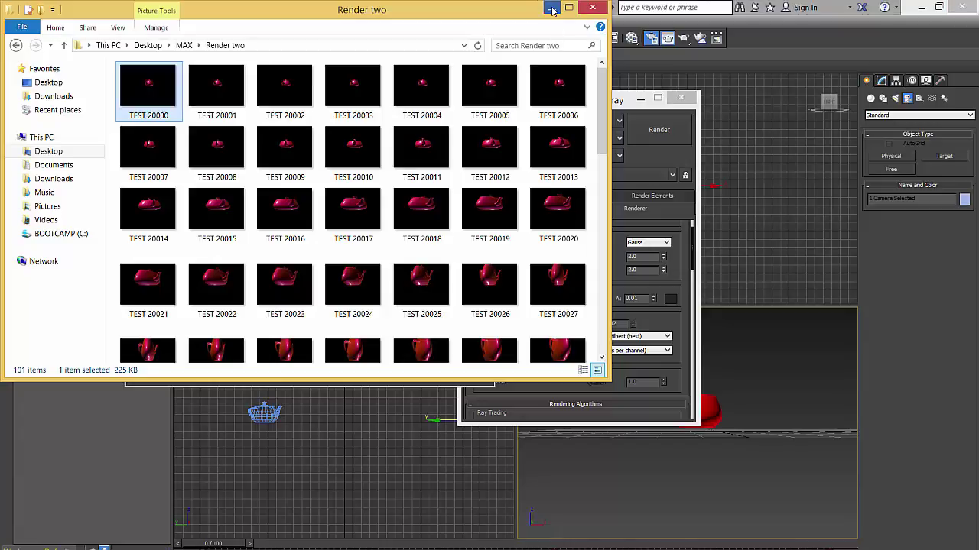
pyautogui.click(550, 9)
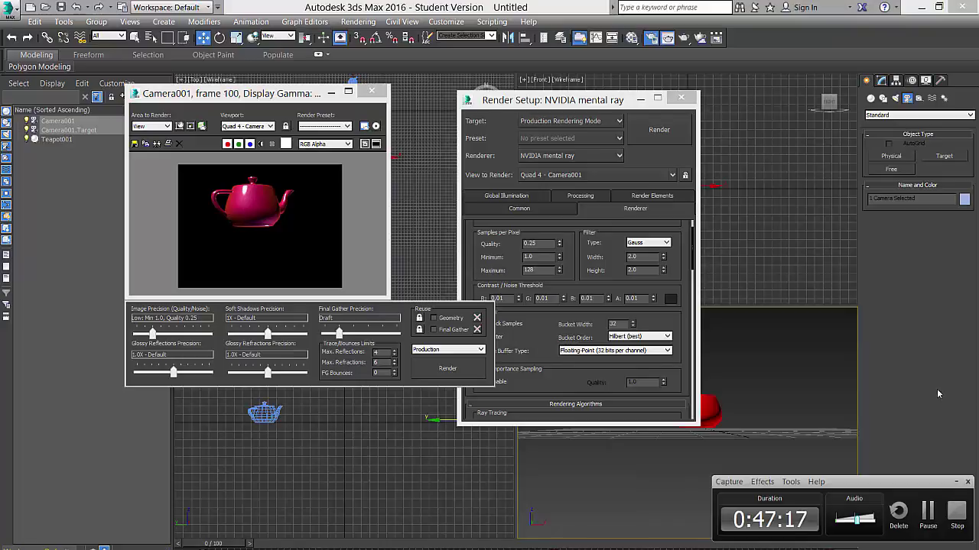
pyautogui.click(927, 513)
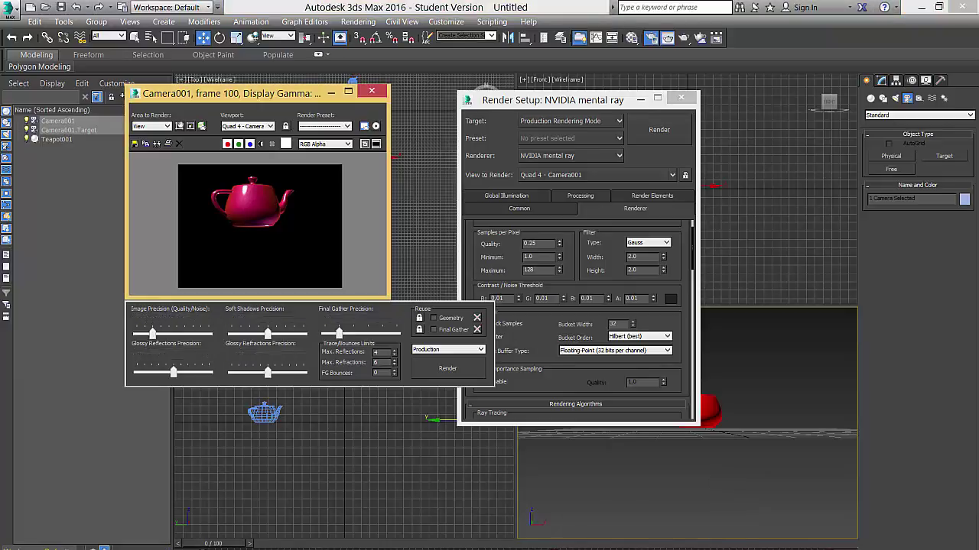
# Move the rendered frame window clear of the Top and Left viewports, and select Camera001.
pyautogui.rightClick(412, 147)
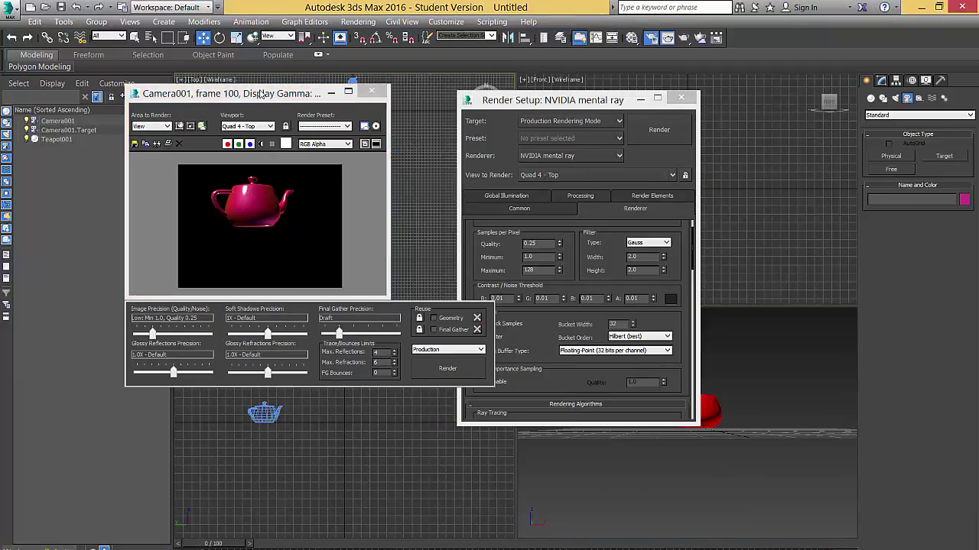
pyautogui.moveTo(297, 94); pyautogui.dragTo(687, 179)
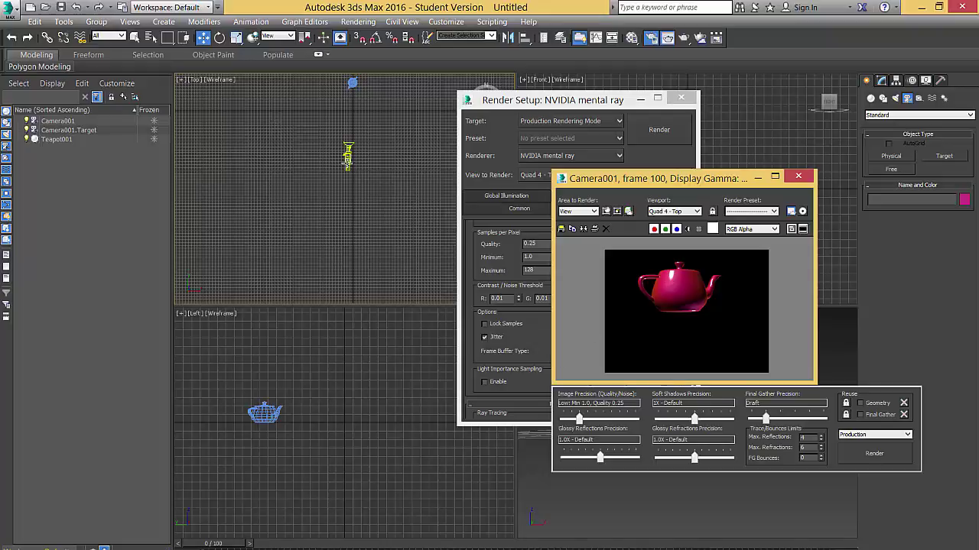
pyautogui.click(348, 155)
pyautogui.moveTo(390, 438); pyautogui.dragTo(346, 462, button='middle')
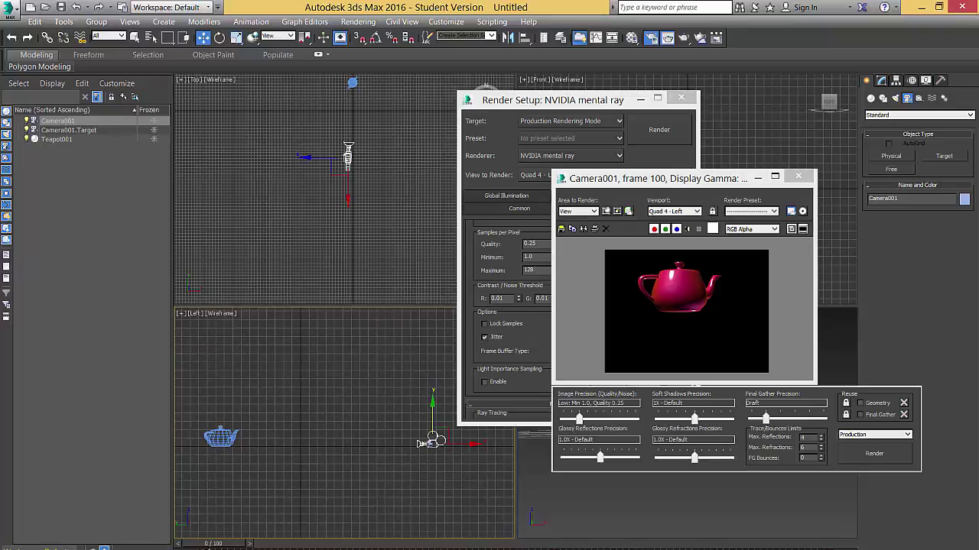
# Go to frame 42, turn on Auto Key, and raise Camera001 in the Left viewport to about the teapot's upper half.
pyautogui.press('/')
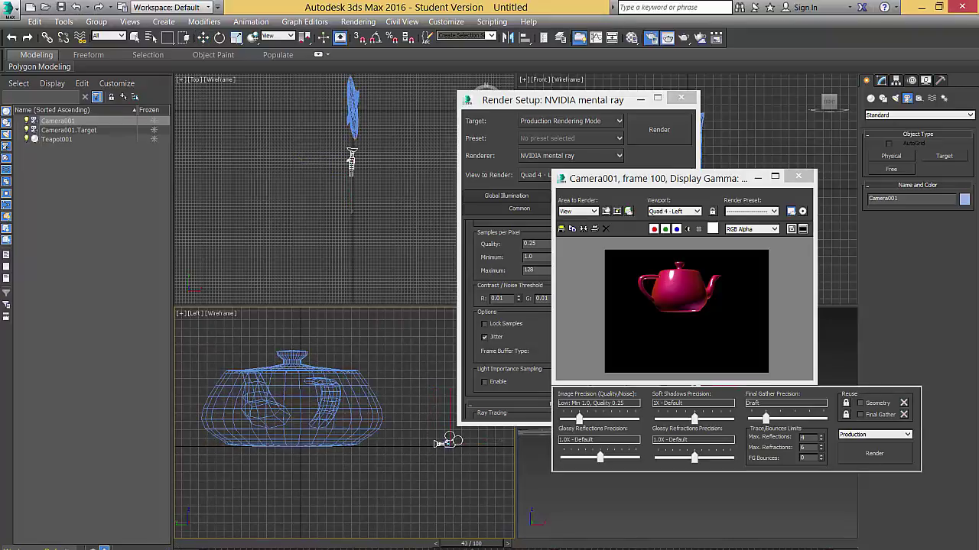
pyautogui.moveTo(472, 544); pyautogui.dragTo(466, 544)
pyautogui.press('w')
pyautogui.moveTo(428, 478); pyautogui.dragTo(344, 492, button='middle')
pyautogui.press('n')
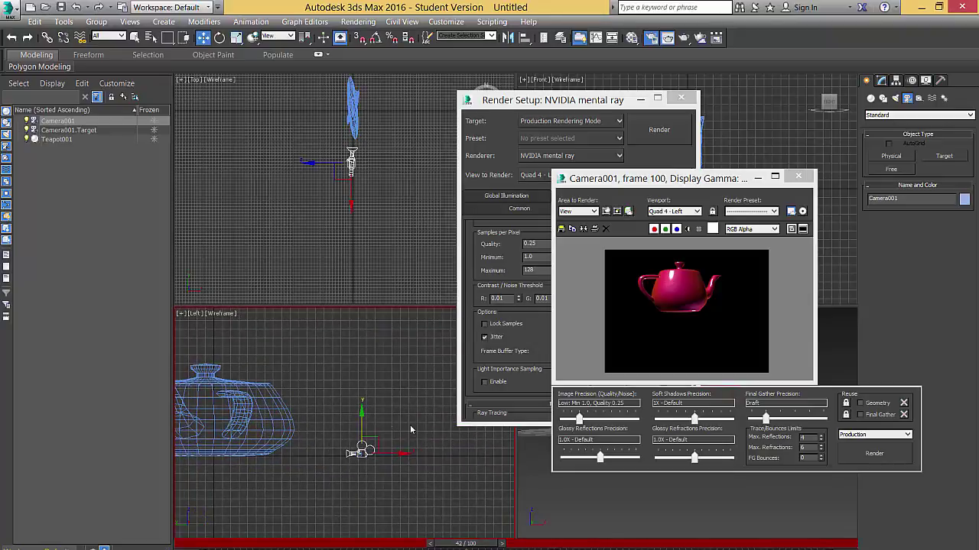
pyautogui.moveTo(364, 415); pyautogui.dragTo(372, 345)
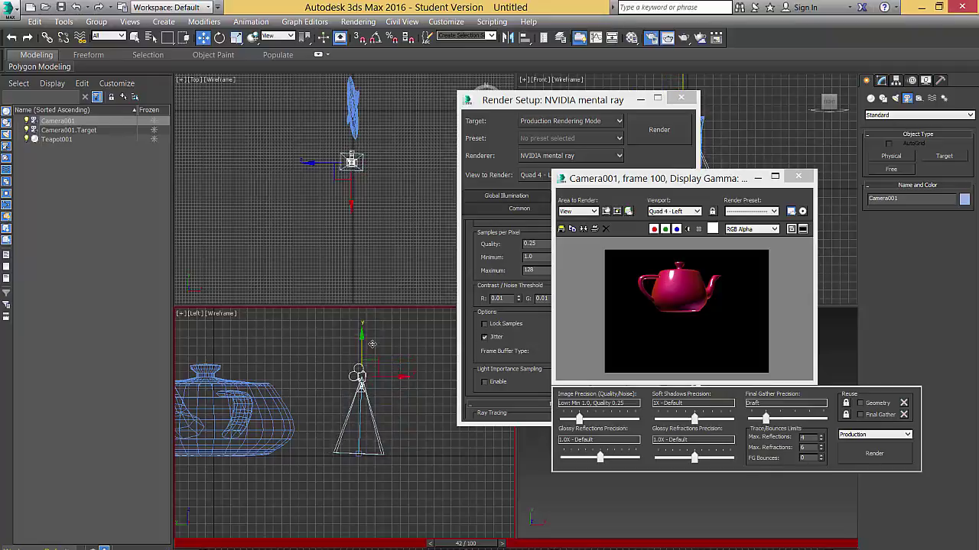
# Aim the camera target at the teapot, shift the camera and target slightly away from it, and turn off Auto Key.
pyautogui.click(356, 451)
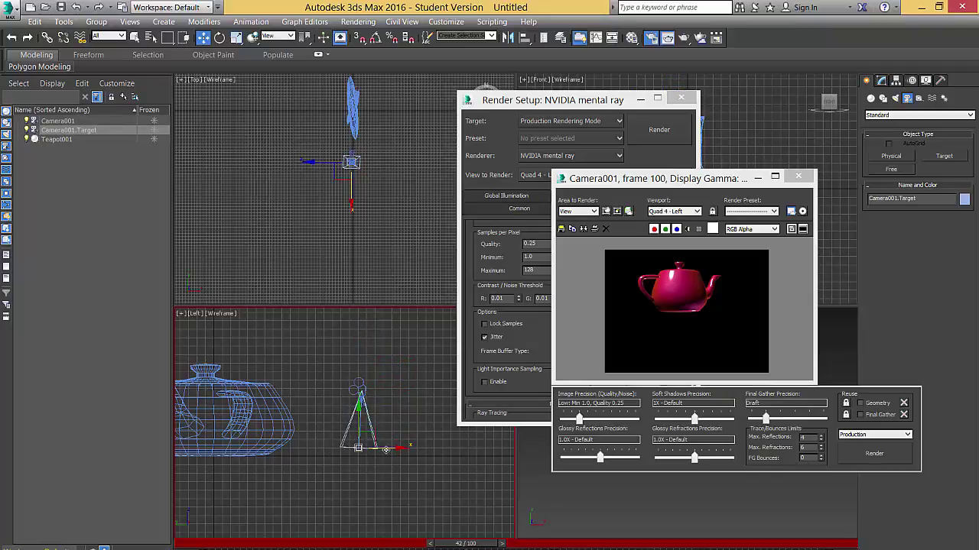
pyautogui.moveTo(357, 448); pyautogui.dragTo(255, 411)
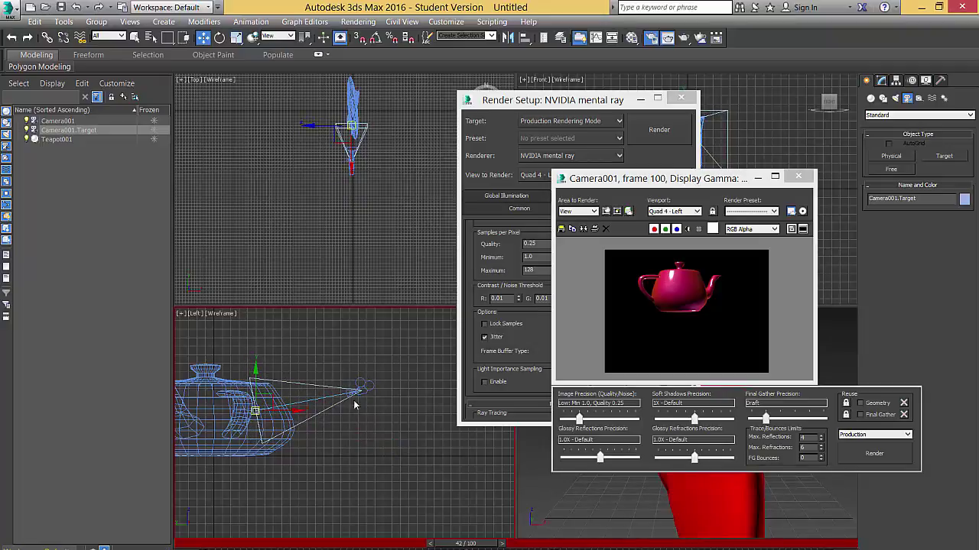
pyautogui.moveTo(353, 393); pyautogui.dragTo(382, 397)
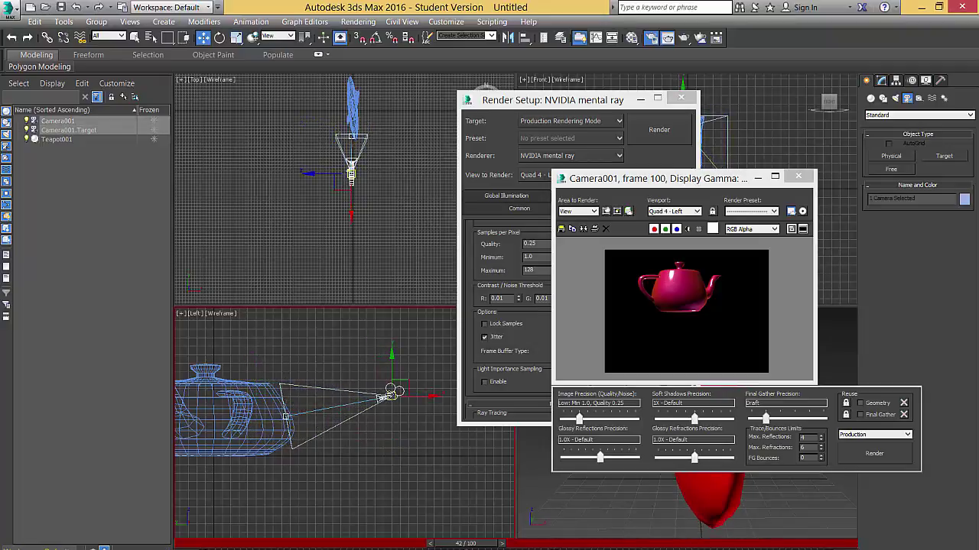
pyautogui.click(404, 462)
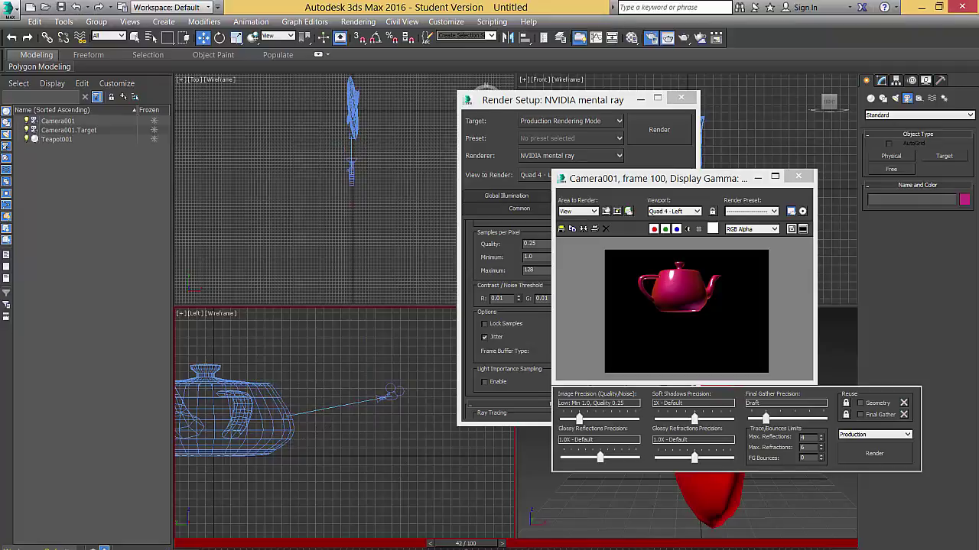
pyautogui.press('n')
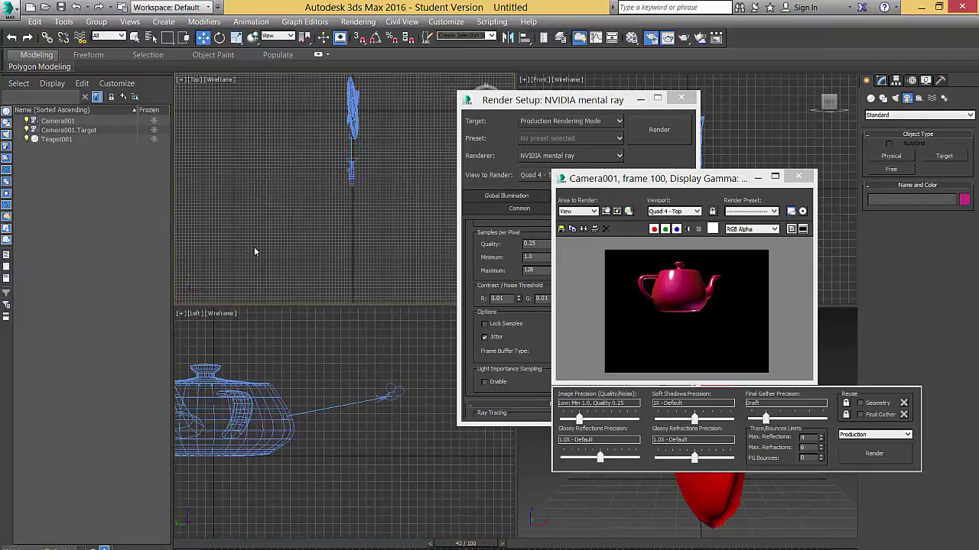
# Start a Daylight System for the Top viewport and accept the recommended mr Photographic Exposure Control with an Exposure Value of 15.
pyautogui.scroll(-5, 256, 249)
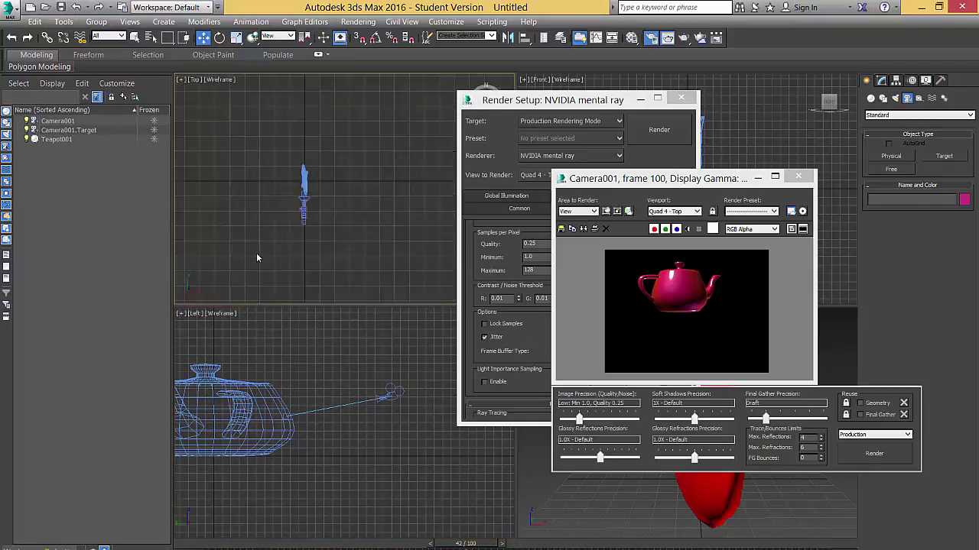
pyautogui.click(163, 22)
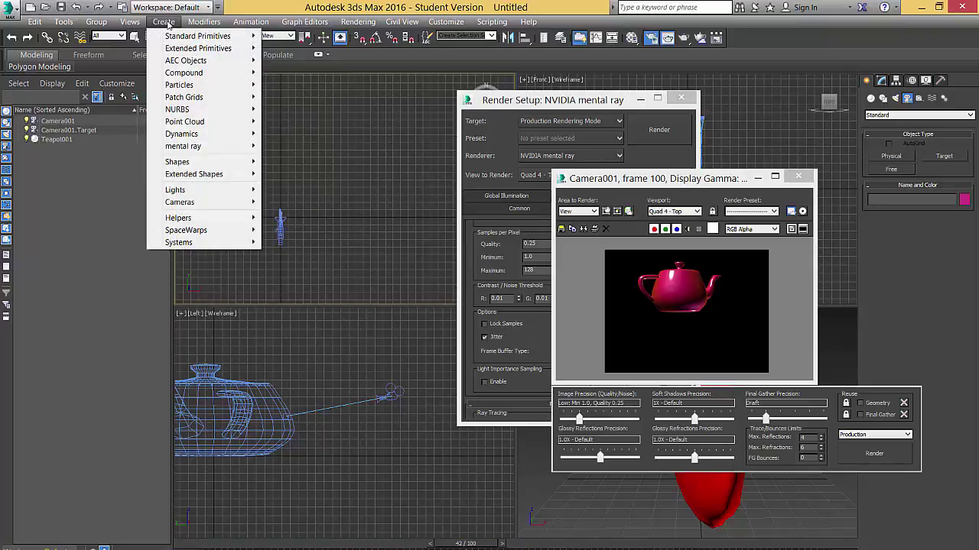
pyautogui.click(167, 23)
pyautogui.click(168, 23)
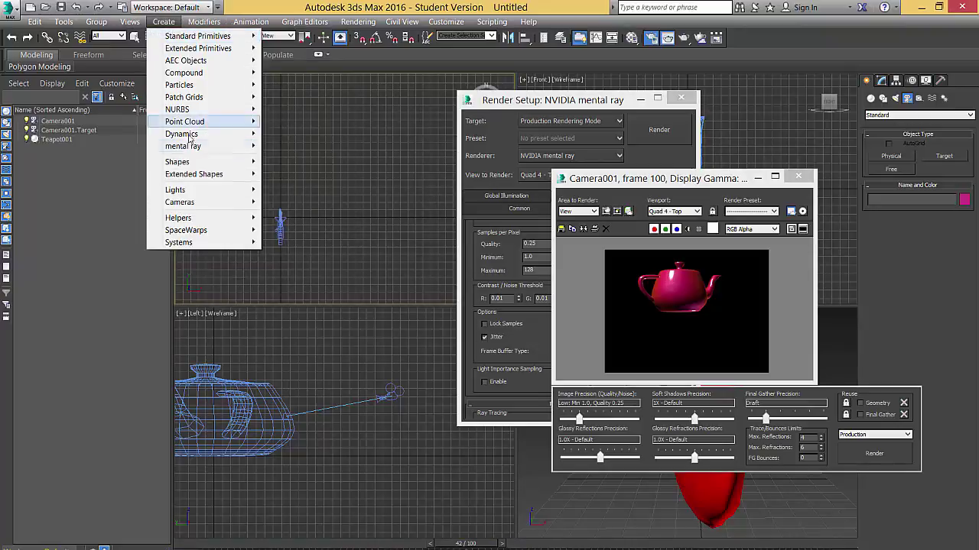
pyautogui.moveTo(206, 196)
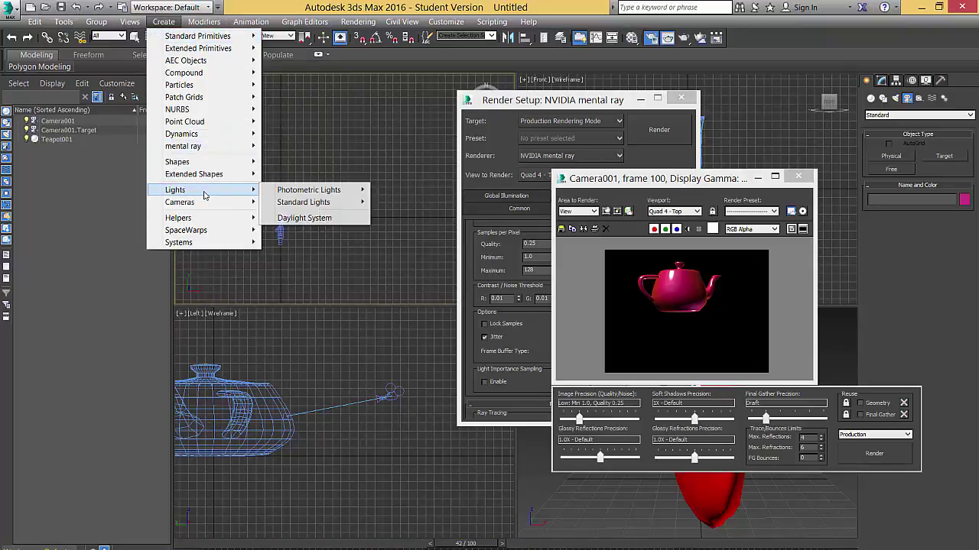
pyautogui.click(319, 220)
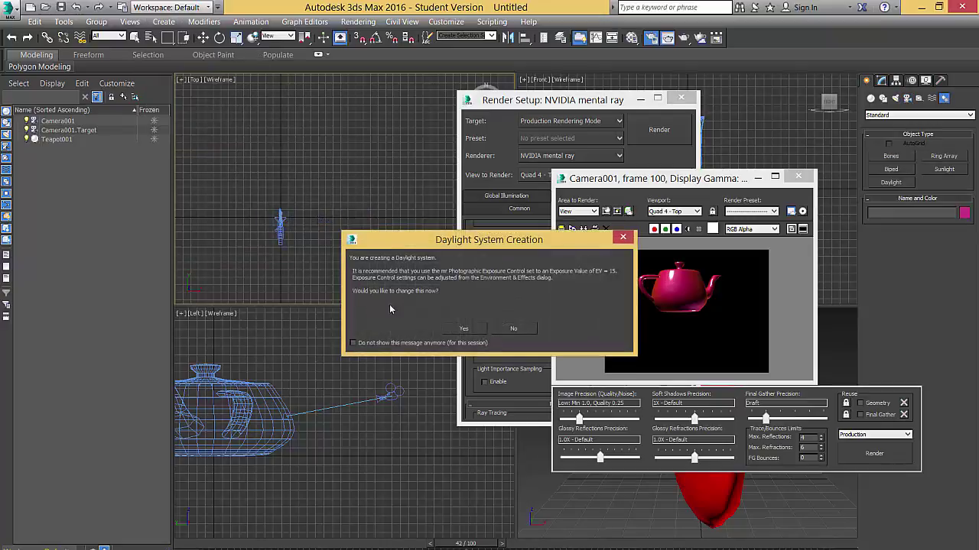
pyautogui.click(463, 329)
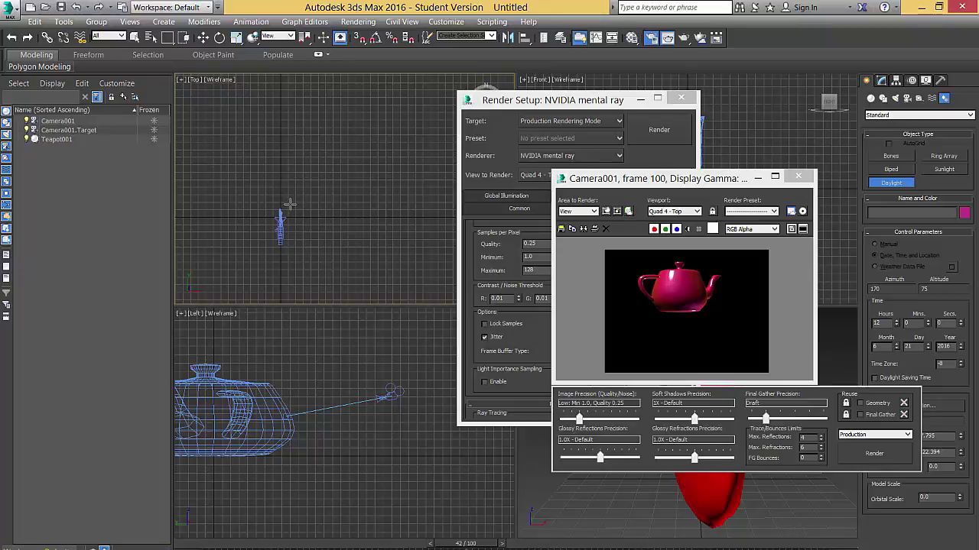
# Place the daylight compass beside the teapot with the mr Physical Sky environment map and an orbital scale of about 4138.
pyautogui.moveTo(290, 204); pyautogui.dragTo(291, 219)
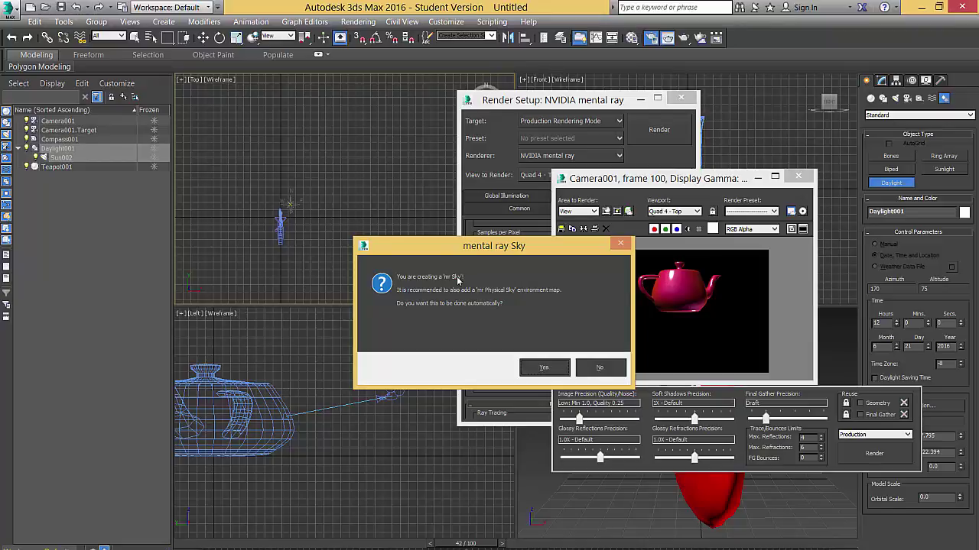
pyautogui.click(539, 370)
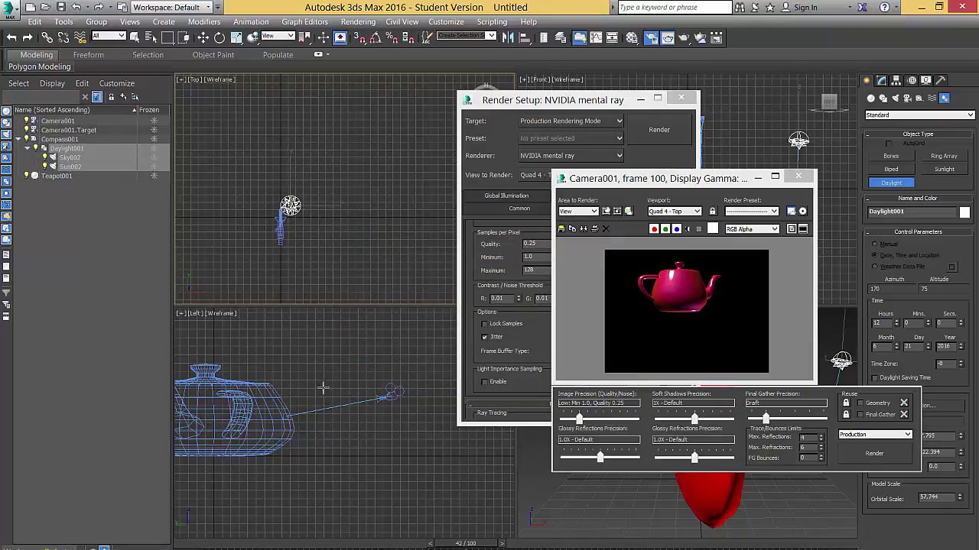
pyautogui.moveTo(324, 396); pyautogui.dragTo(377, 467, button='middle')
pyautogui.scroll(-5, 376, 467)
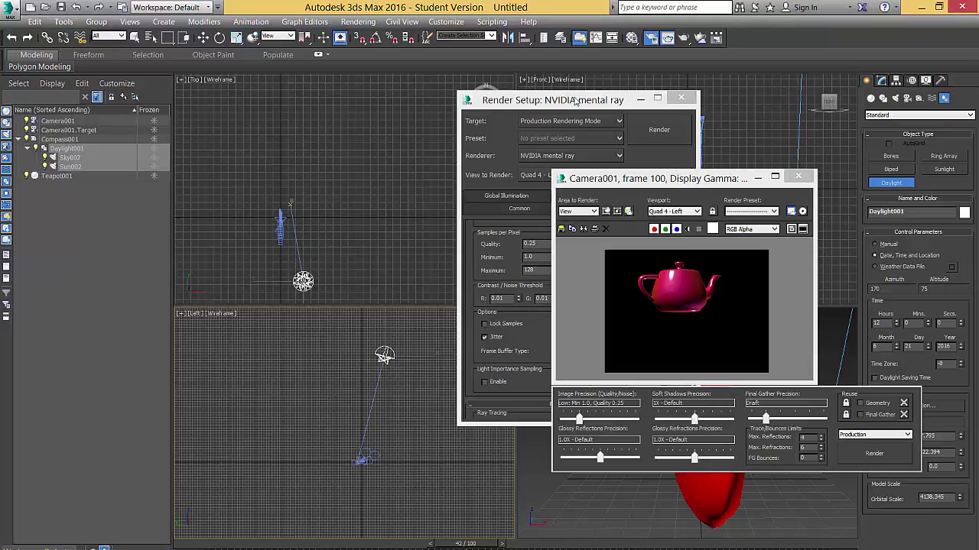
pyautogui.moveTo(560, 99); pyautogui.dragTo(117, 202)
pyautogui.moveTo(621, 181); pyautogui.dragTo(735, 283)
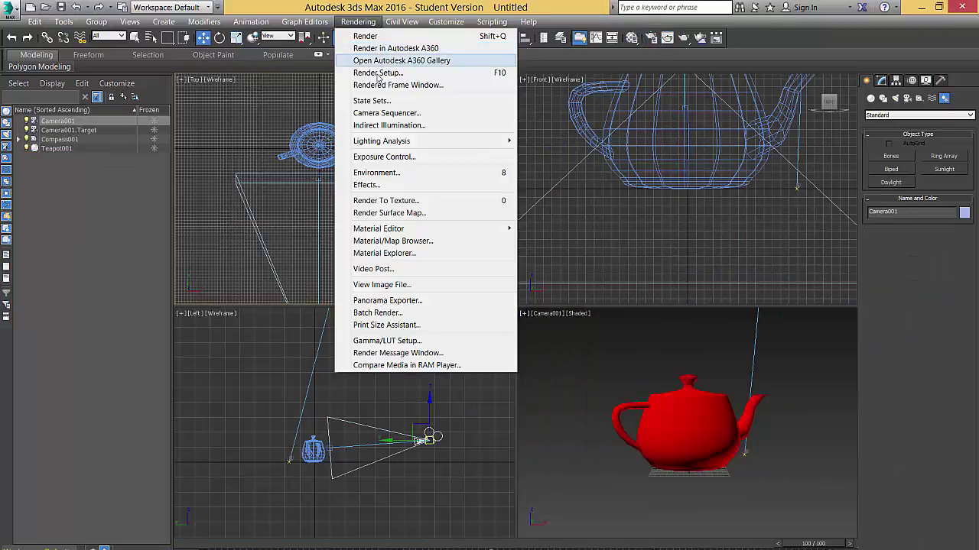
# Set the view to render to Quad 4 - Camera001 and render the sequence, overwriting the existing TEST 2 files.
pyautogui.click(379, 75)
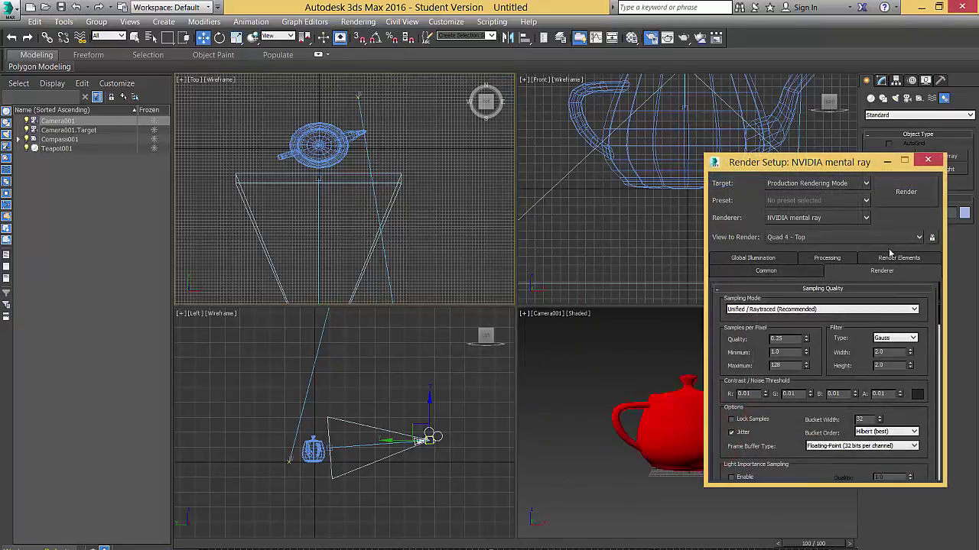
pyautogui.click(794, 238)
pyautogui.click(805, 290)
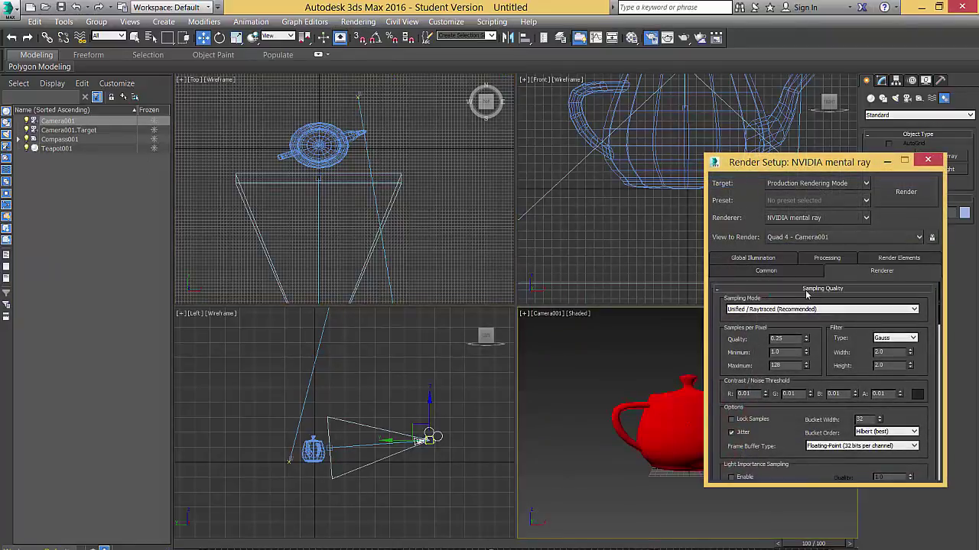
pyautogui.click(903, 192)
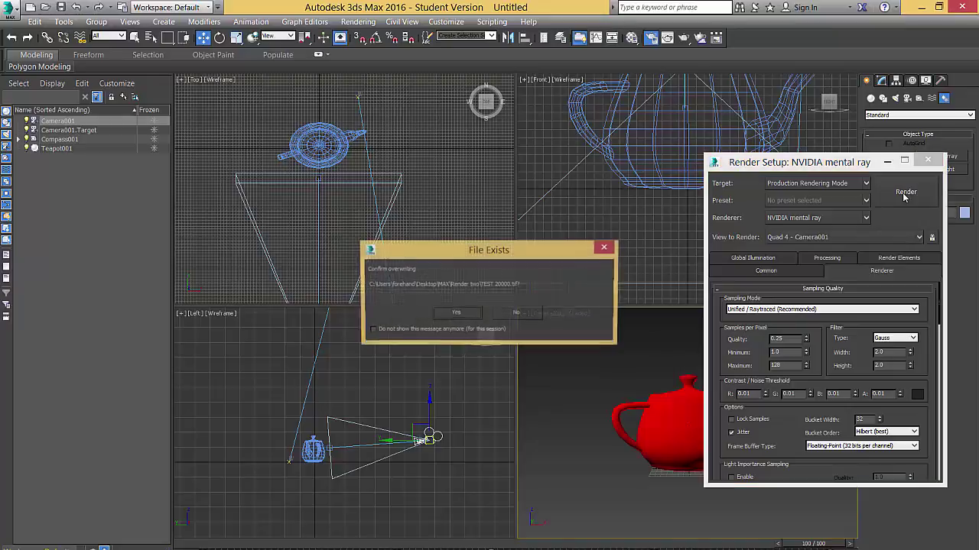
pyautogui.click(459, 313)
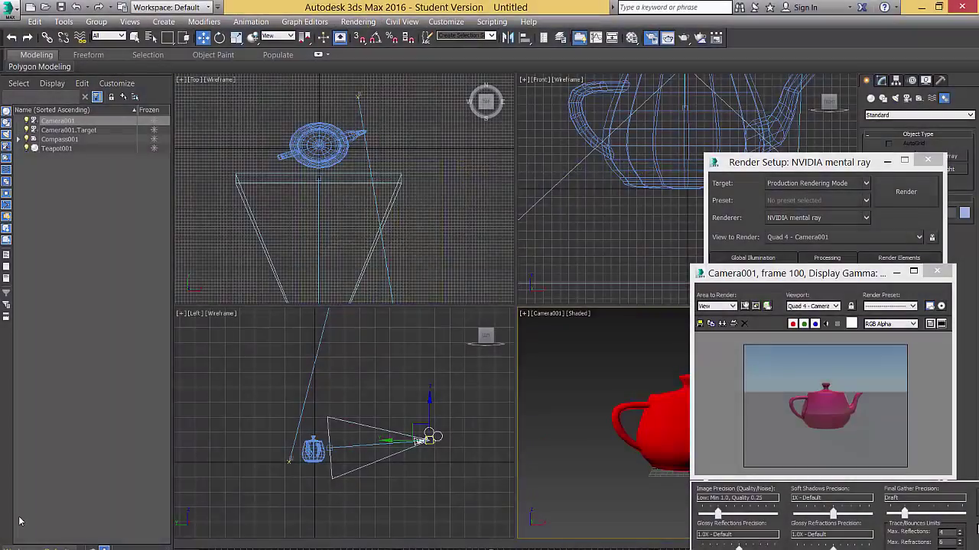
# Open TEST 20000 from the Render two folder in Windows Photo Viewer and view the rendered frames in order through TEST 20100.
pyautogui.click(115, 548)
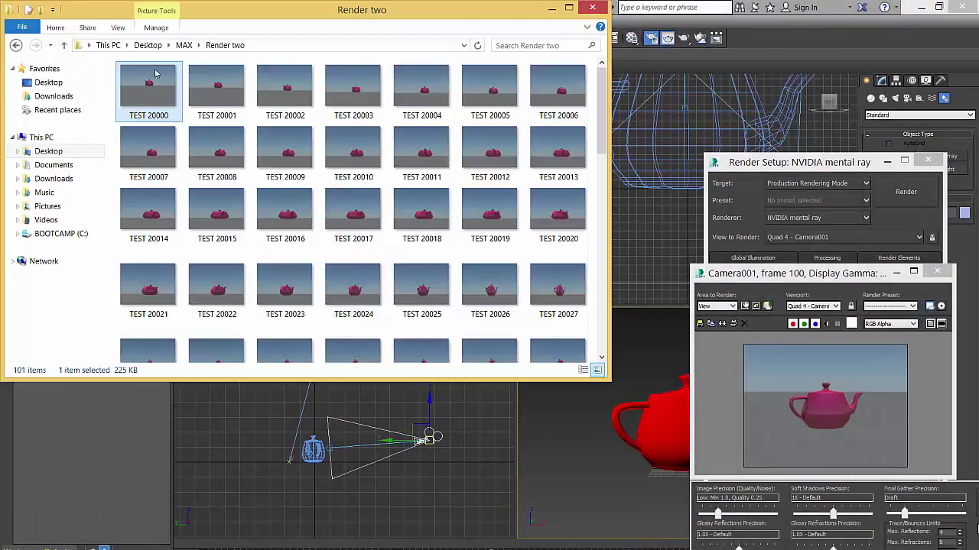
pyautogui.doubleClick(149, 89)
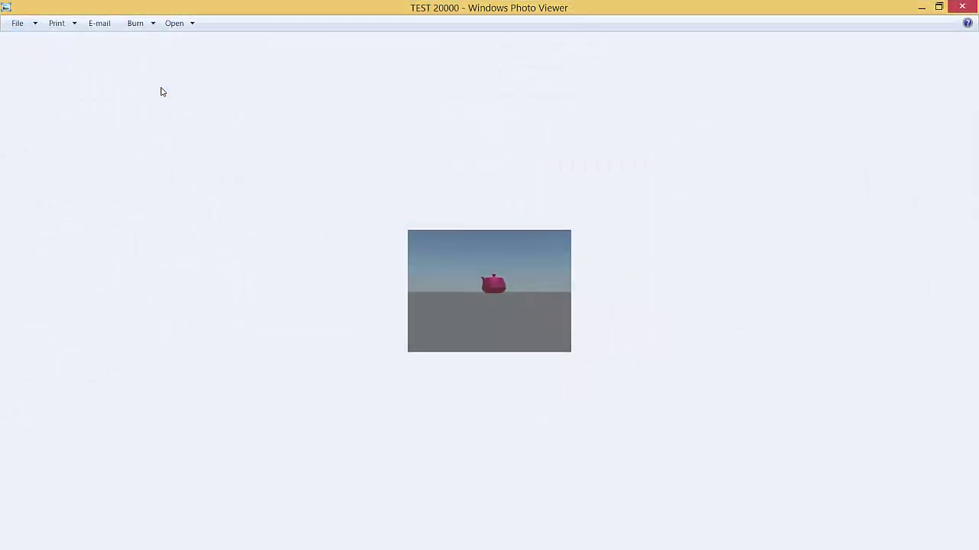
pyautogui.press('Right')
pyautogui.press('Right')
pyautogui.press('Right')
pyautogui.press('Right')
pyautogui.press('Right')
pyautogui.press('Right')
pyautogui.press('Right')
pyautogui.press('Right')
pyautogui.press('Right')
pyautogui.press('Right')
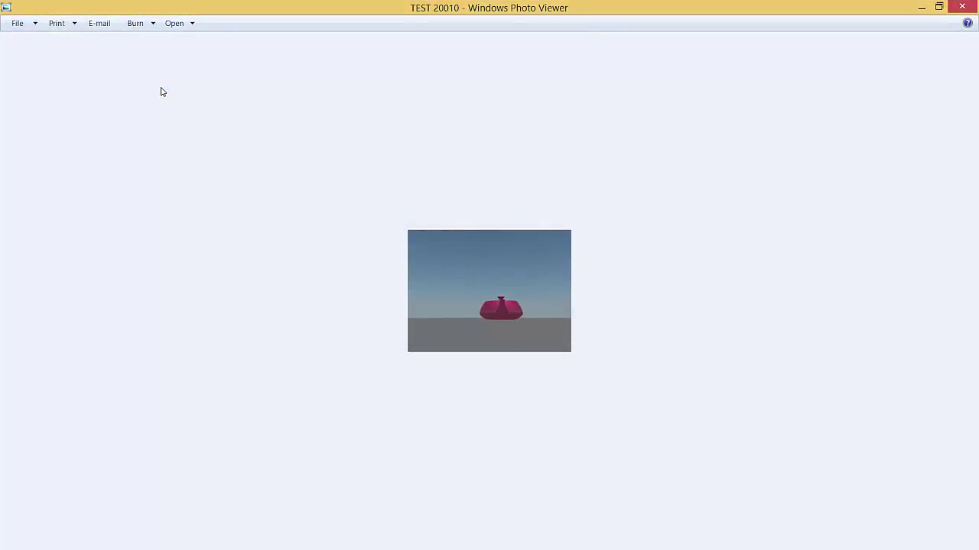
pyautogui.press('Right')
pyautogui.press('Right')
pyautogui.press('Right')
pyautogui.press('Right')
pyautogui.press('Right')
pyautogui.press('Right')
pyautogui.press('Right')
pyautogui.press('Right')
pyautogui.press('Right')
pyautogui.press('Right')
pyautogui.press('Right')
pyautogui.press('Right')
pyautogui.press('Right')
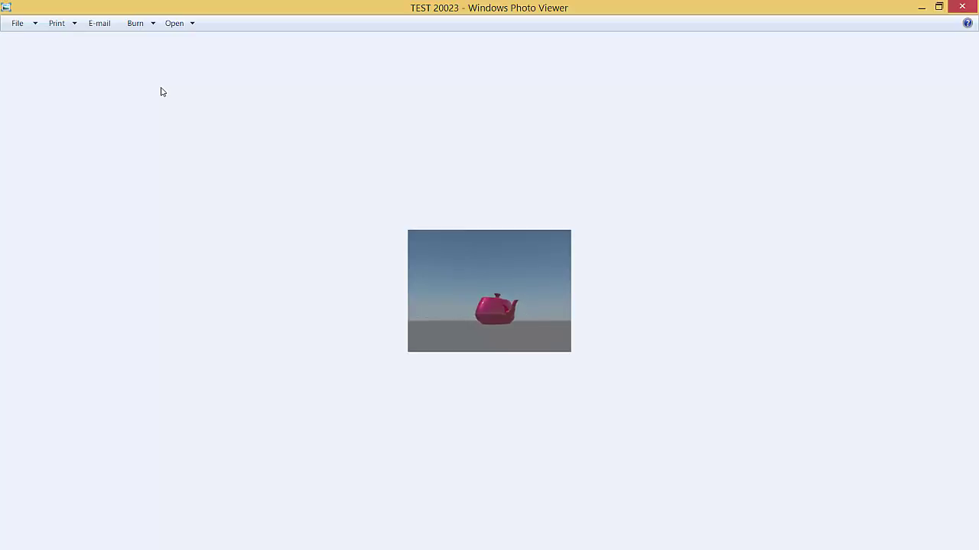
pyautogui.press('Right')
pyautogui.press('Right')
pyautogui.press('Right')
pyautogui.press('Right')
pyautogui.press('Right')
pyautogui.press('Right')
pyautogui.press('Right')
pyautogui.press('Right')
pyautogui.press('Right')
pyautogui.press('Right')
pyautogui.press('Right')
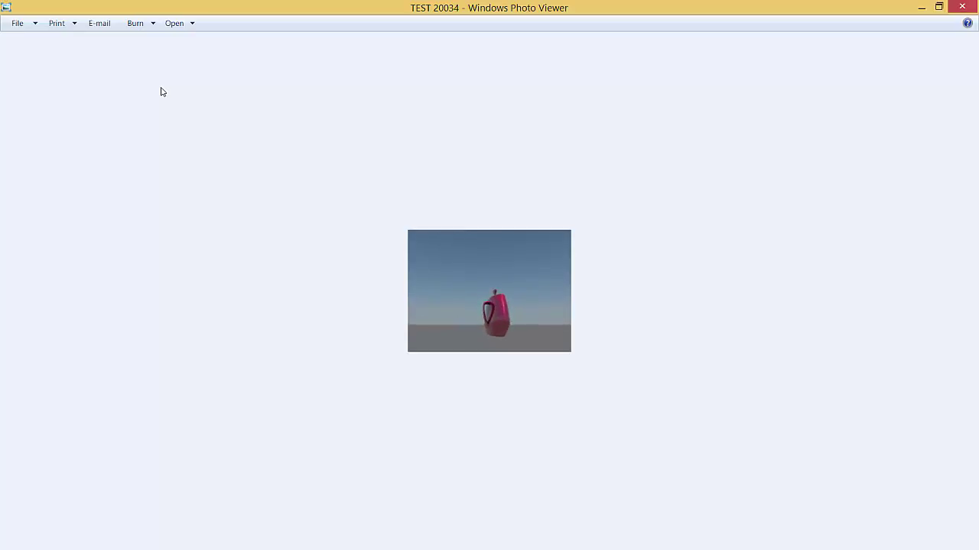
pyautogui.press('Right')
pyautogui.press('Right')
pyautogui.press('Right')
pyautogui.press('Right')
pyautogui.press('Right')
pyautogui.press('Right')
pyautogui.press('Right')
pyautogui.press('Right')
pyautogui.press('Right')
pyautogui.press('Right')
pyautogui.press('Right')
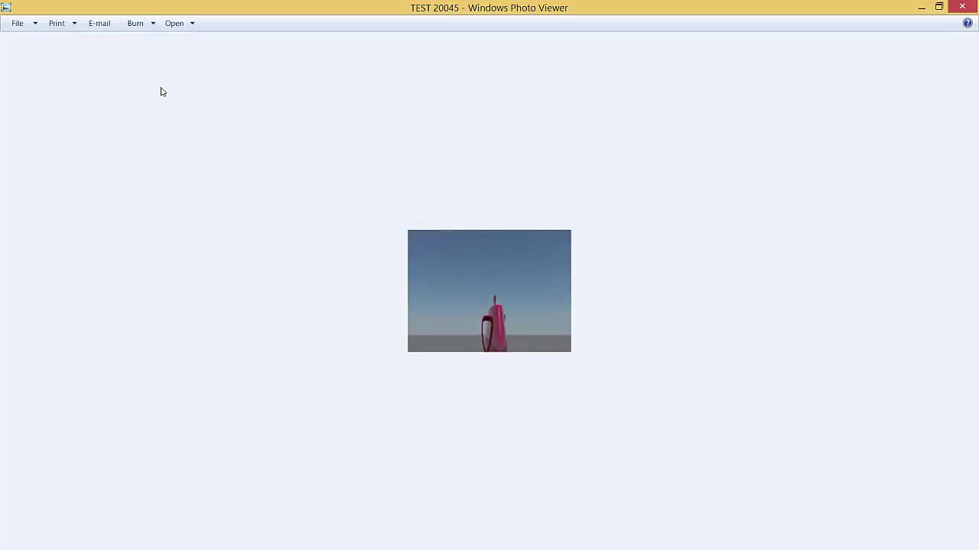
pyautogui.press('Right')
pyautogui.press('Right')
pyautogui.press('Right')
pyautogui.press('Right')
pyautogui.press('Right')
pyautogui.press('Right')
pyautogui.press('Right')
pyautogui.press('Right')
pyautogui.press('Right')
pyautogui.press('Right')
pyautogui.press('Right')
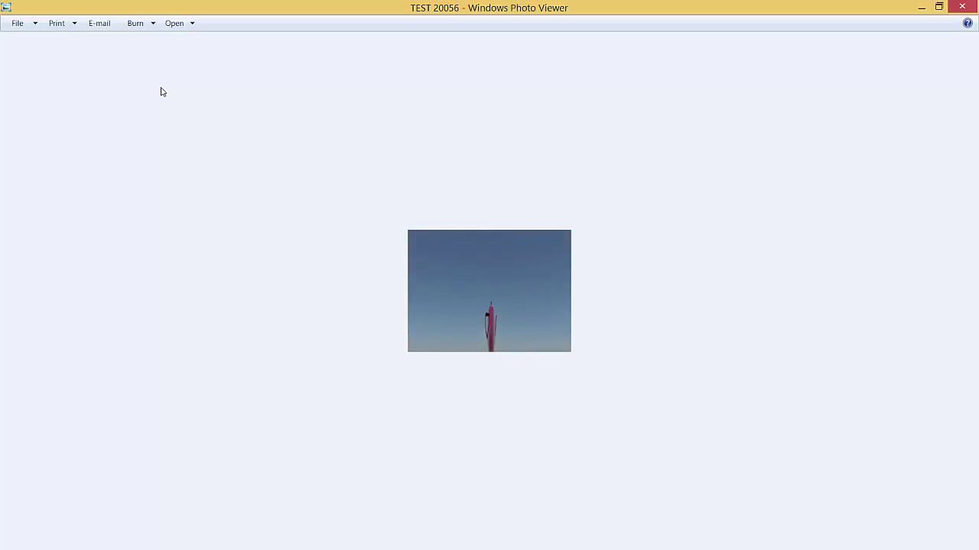
pyautogui.press('Right')
pyautogui.press('Right')
pyautogui.press('Right')
pyautogui.press('Right')
pyautogui.press('Right')
pyautogui.press('Right')
pyautogui.press('Right')
pyautogui.press('Right')
pyautogui.press('Right')
pyautogui.press('Right')
pyautogui.press('Right')
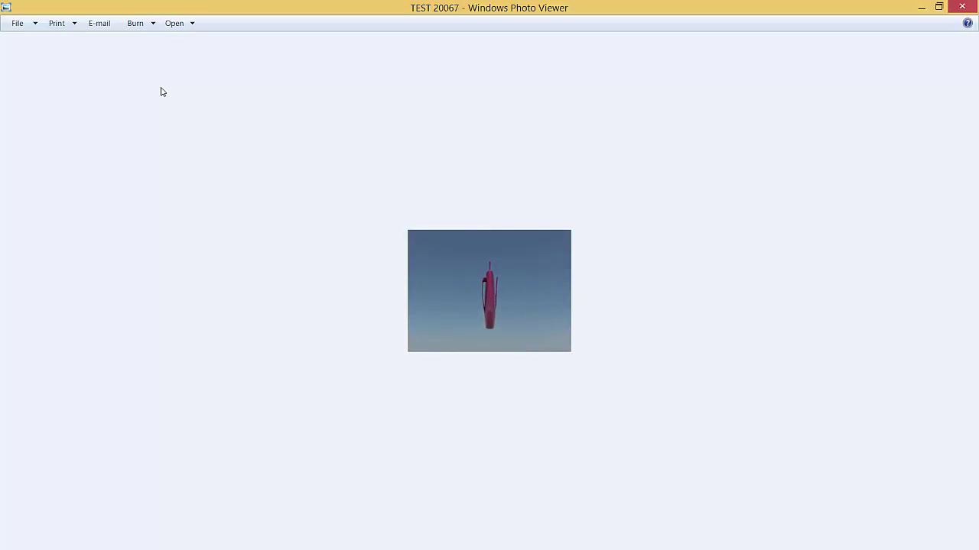
pyautogui.press('Right')
pyautogui.press('Right')
pyautogui.press('Right')
pyautogui.press('Right')
pyautogui.press('Right')
pyautogui.press('Right')
pyautogui.press('Right')
pyautogui.press('Right')
pyautogui.press('Right')
pyautogui.press('Right')
pyautogui.press('Right')
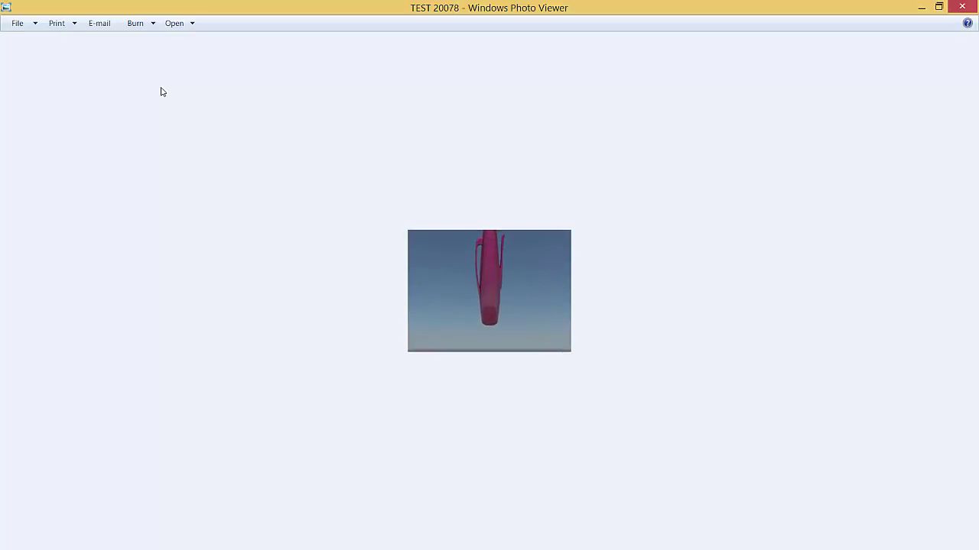
pyautogui.press('Right')
pyautogui.press('Right')
pyautogui.press('Right')
pyautogui.press('Right')
pyautogui.press('Right')
pyautogui.press('Right')
pyautogui.press('Right')
pyautogui.press('Right')
pyautogui.press('Right')
pyautogui.press('Right')
pyautogui.press('Right')
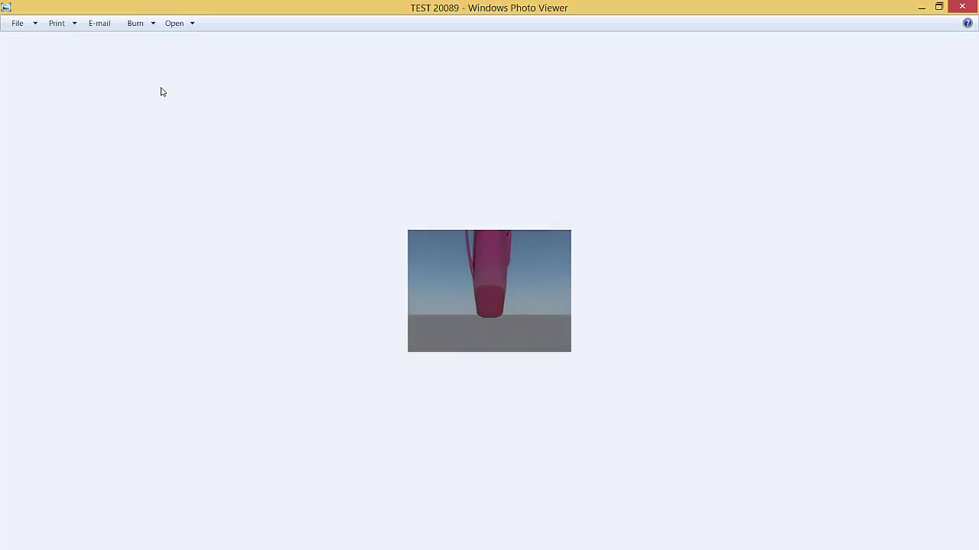
pyautogui.press('Right')
pyautogui.press('Right')
pyautogui.press('Right')
pyautogui.press('Right')
pyautogui.press('Right')
pyautogui.press('Right')
pyautogui.press('Right')
pyautogui.press('Right')
pyautogui.press('Right')
pyautogui.press('Right')
pyautogui.press('Right')
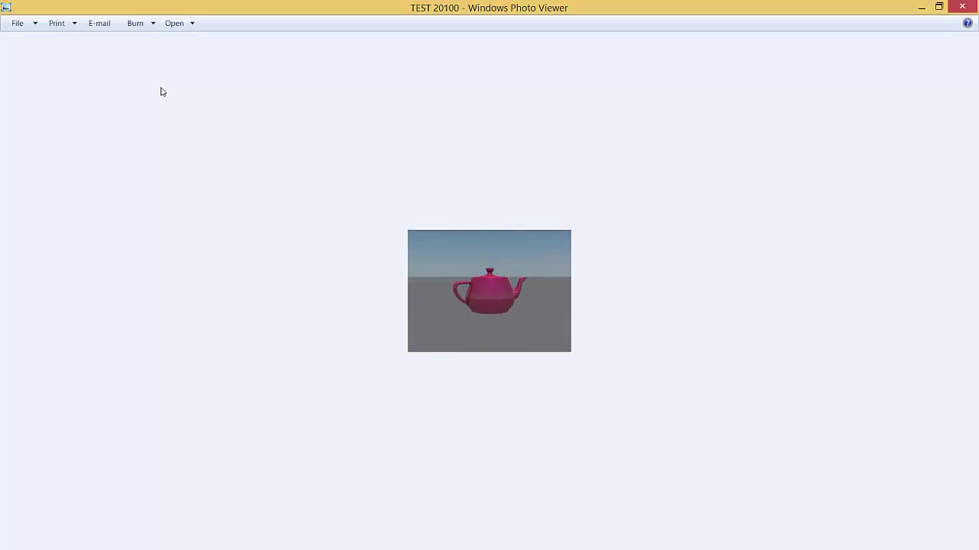
pyautogui.press('Right')
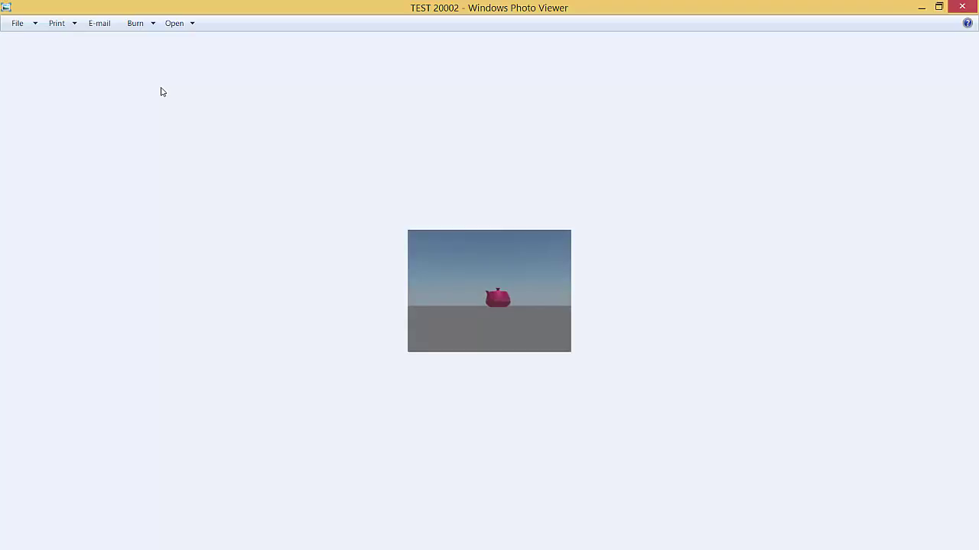